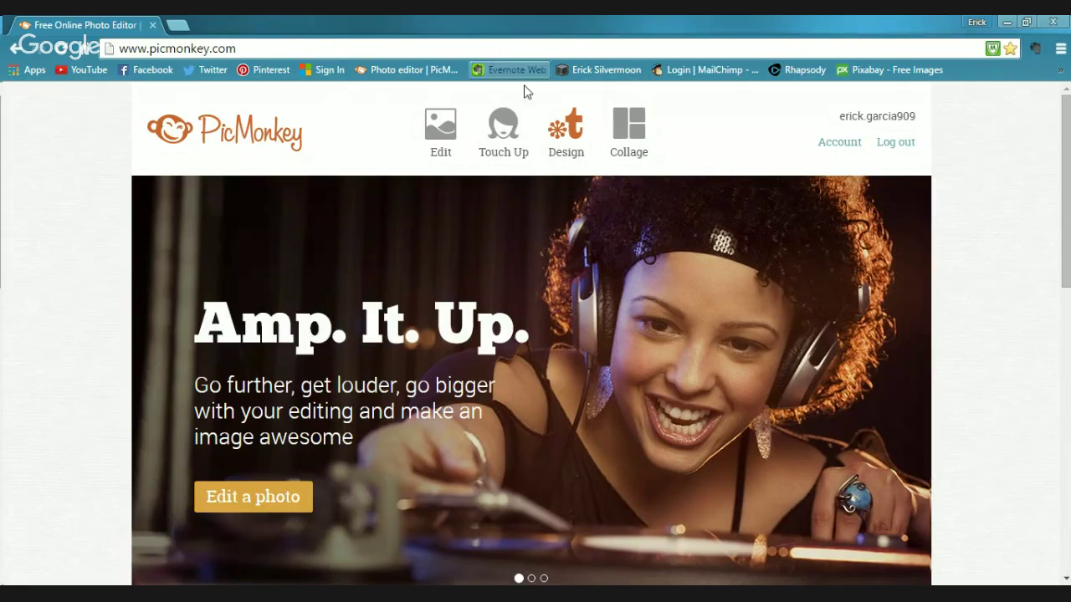
Look through the Design, Edit, Touch Up and Collage start options without choosing a photo
{"action": "left_click", "coordinate": [548, 149]}
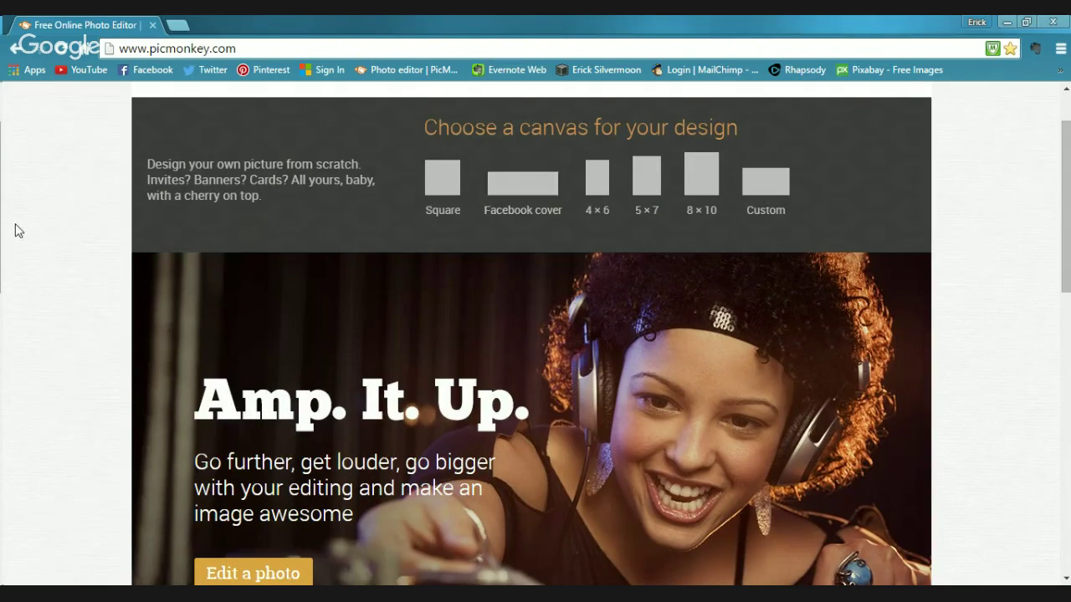
{"action": "scroll", "coordinate": [301, 297], "scroll_direction": "up", "scroll_amount": 1}
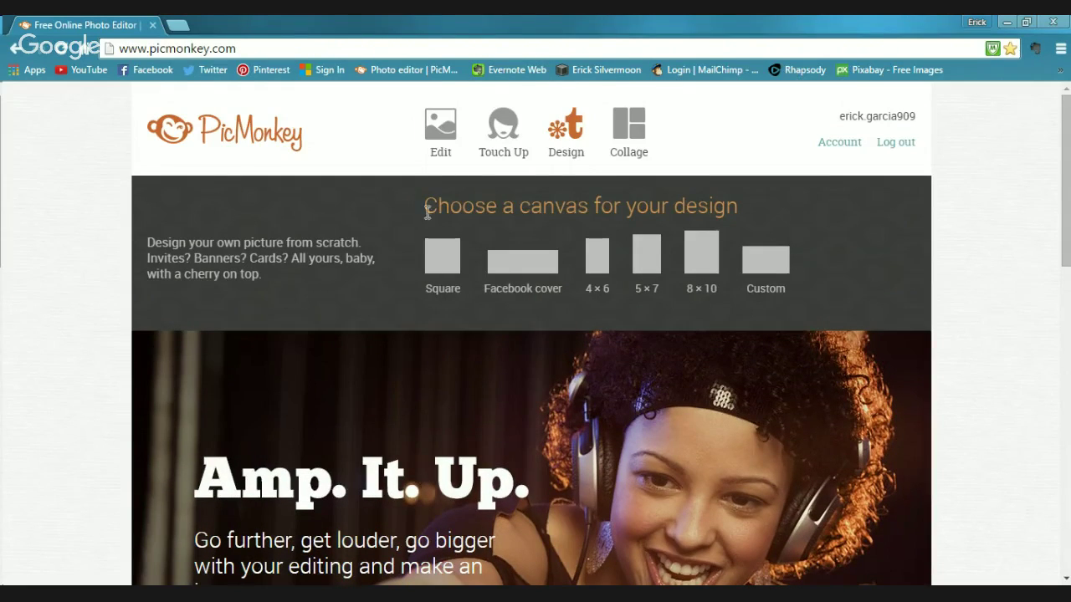
{"action": "left_click", "coordinate": [443, 154]}
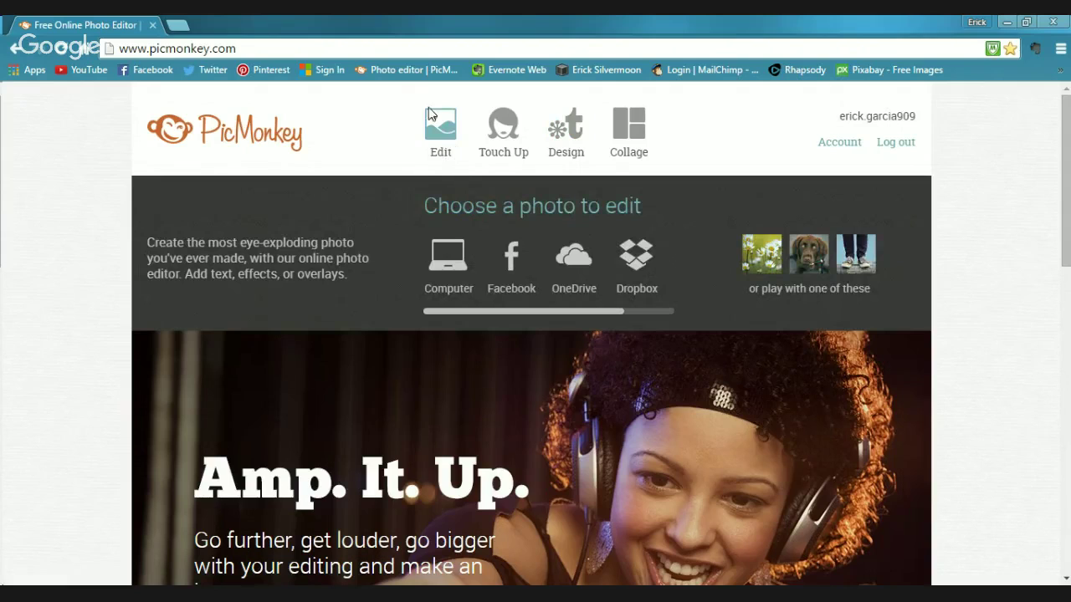
{"action": "left_click", "coordinate": [505, 154]}
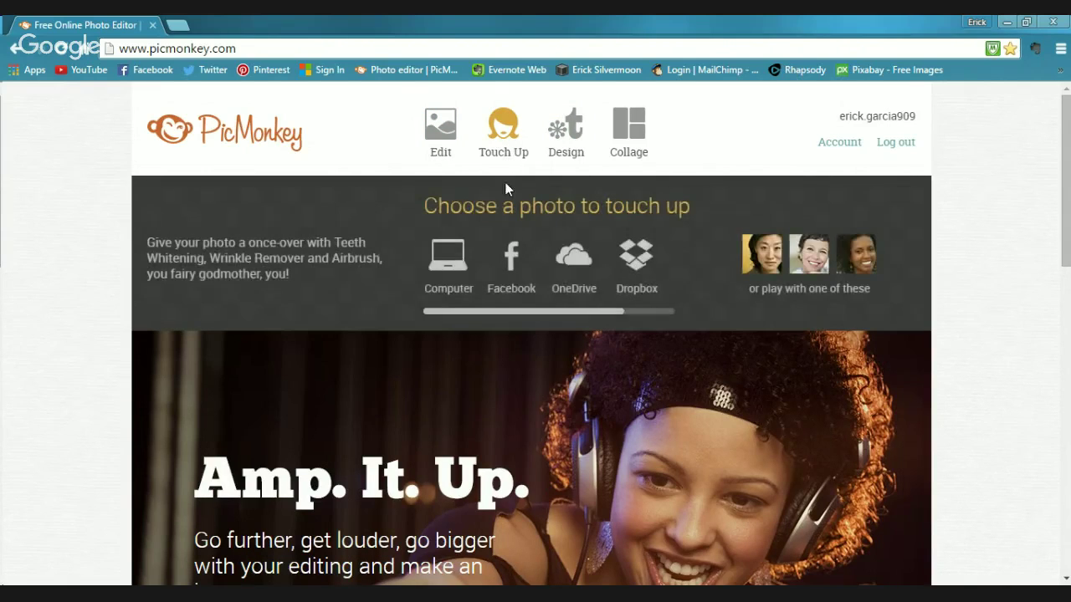
{"action": "left_click", "coordinate": [574, 148]}
{"action": "left_click", "coordinate": [628, 140]}
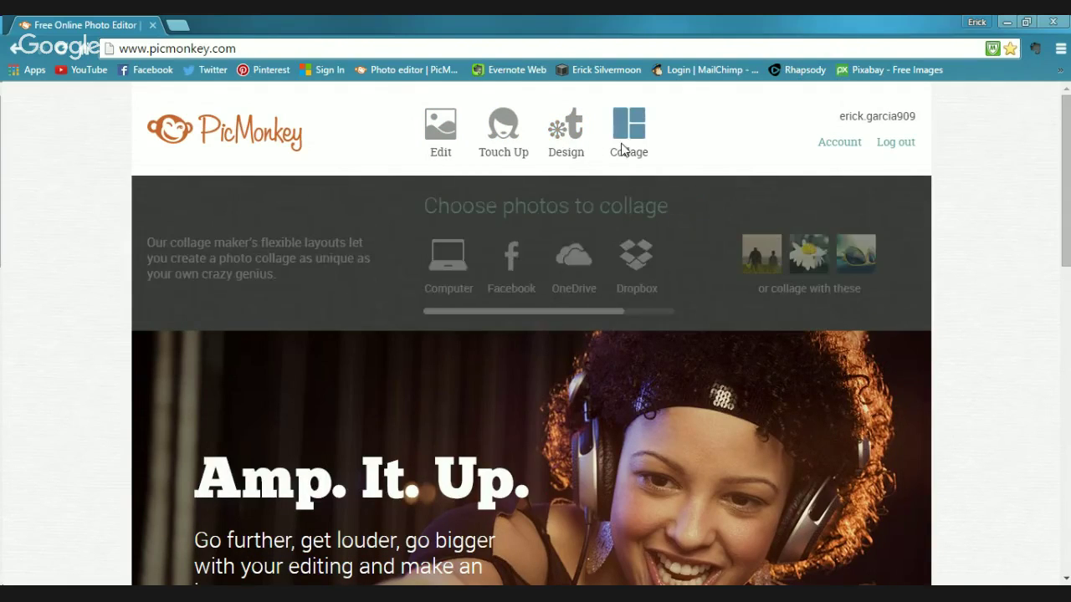
{"action": "left_click", "coordinate": [628, 140]}
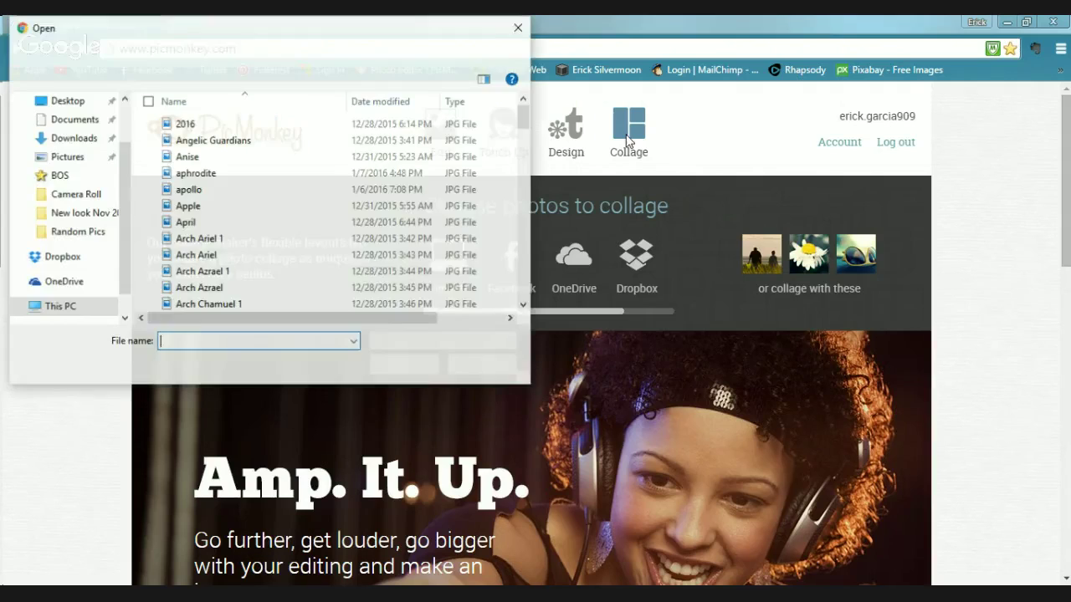
{"action": "left_click", "coordinate": [483, 365]}
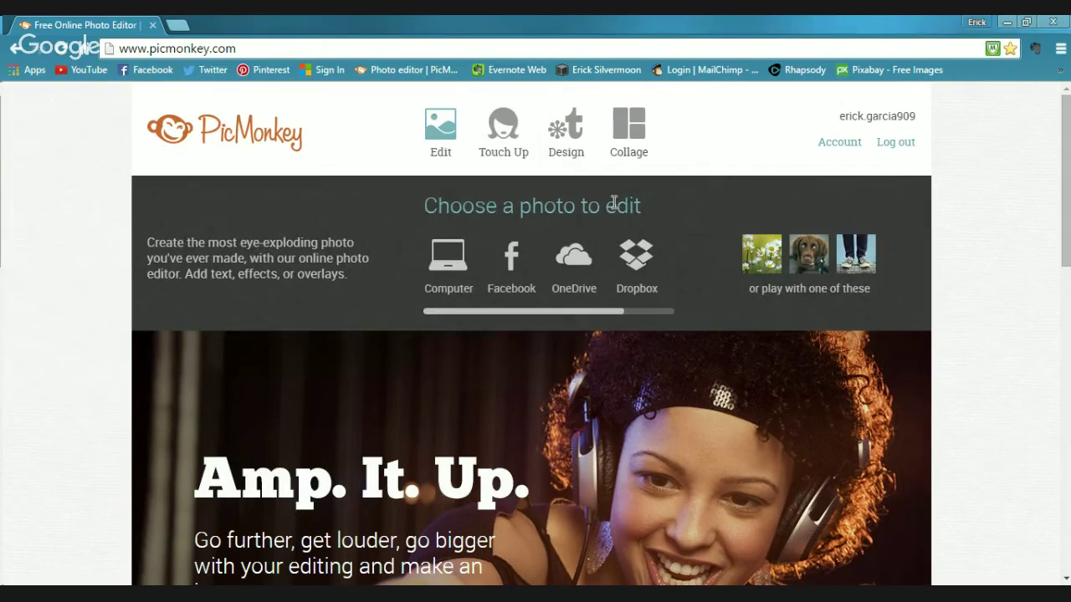
Start a new design on an 8 × 10 canvas and apply white (ffffff) as the canvas color
{"action": "left_click", "coordinate": [552, 138]}
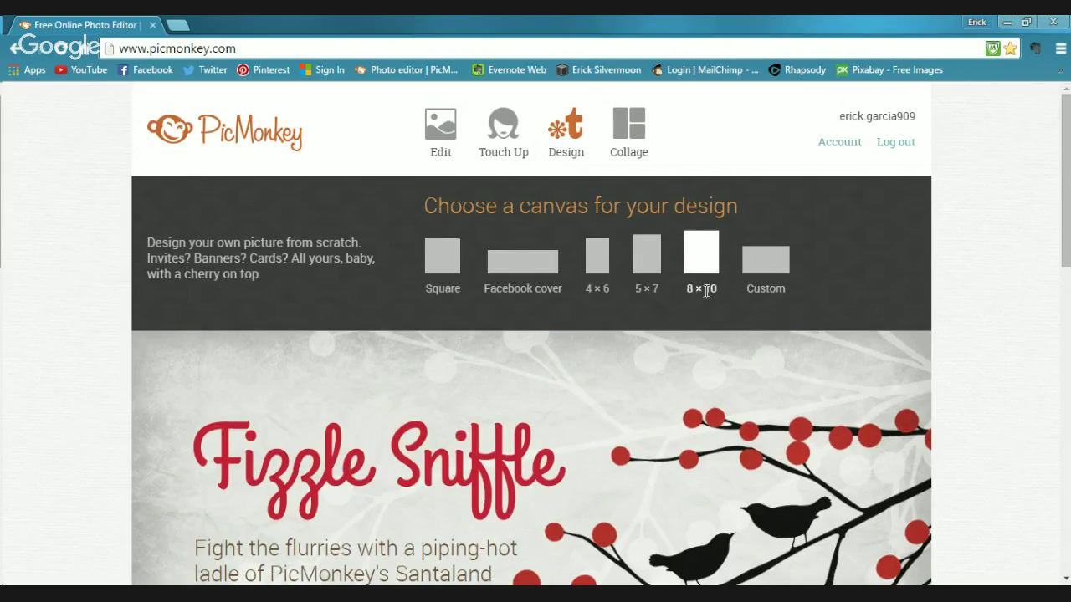
{"action": "left_click", "coordinate": [706, 292]}
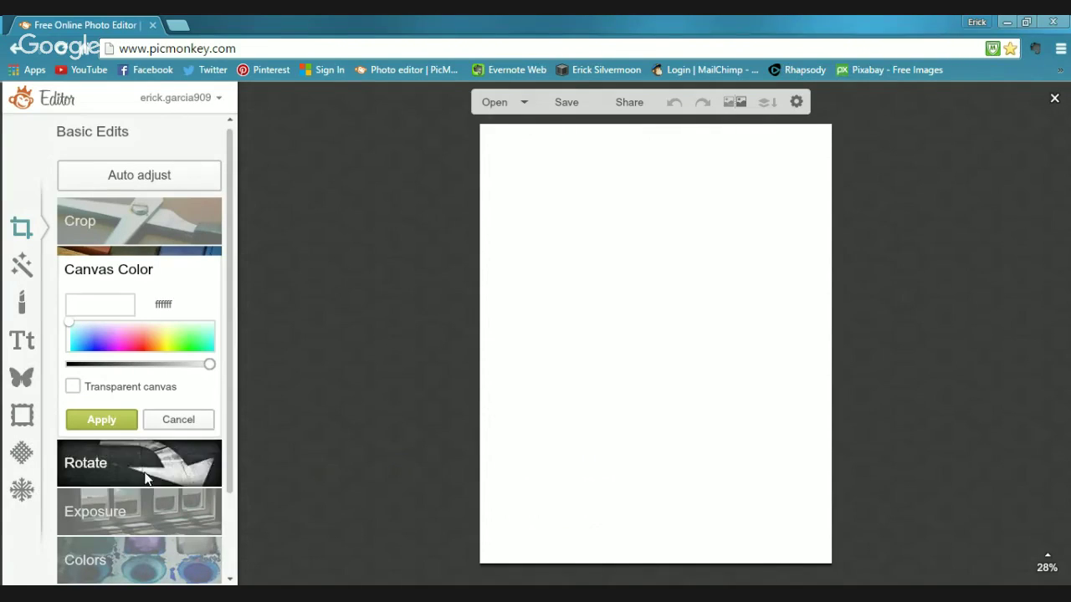
{"action": "left_click", "coordinate": [105, 426]}
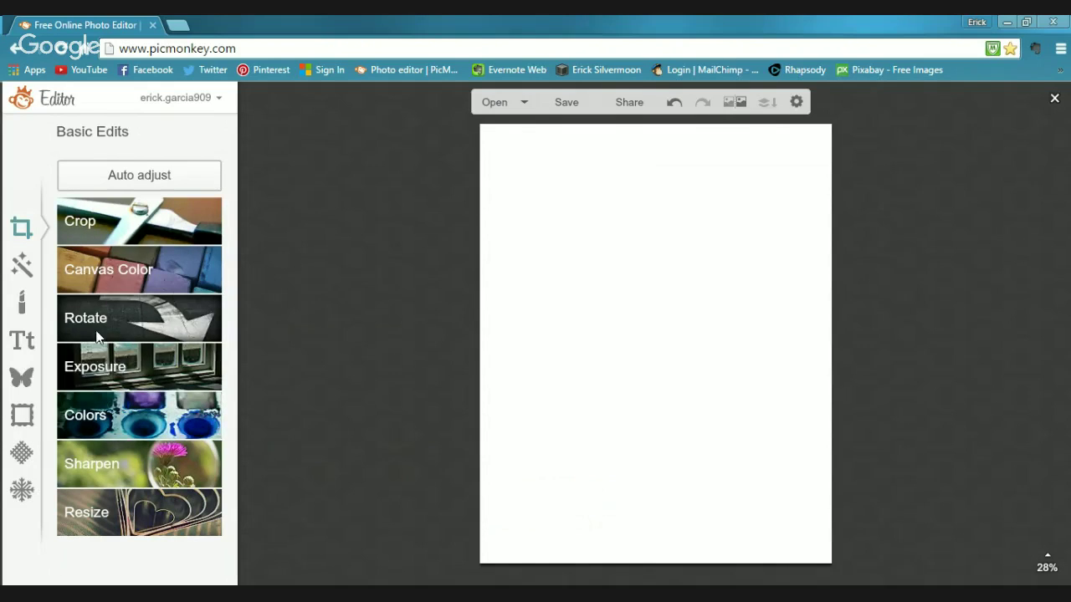
Try purple (b263ff) as the canvas color and apply white (ffffff) again
{"action": "left_click", "coordinate": [105, 285]}
{"action": "left_click", "coordinate": [106, 345]}
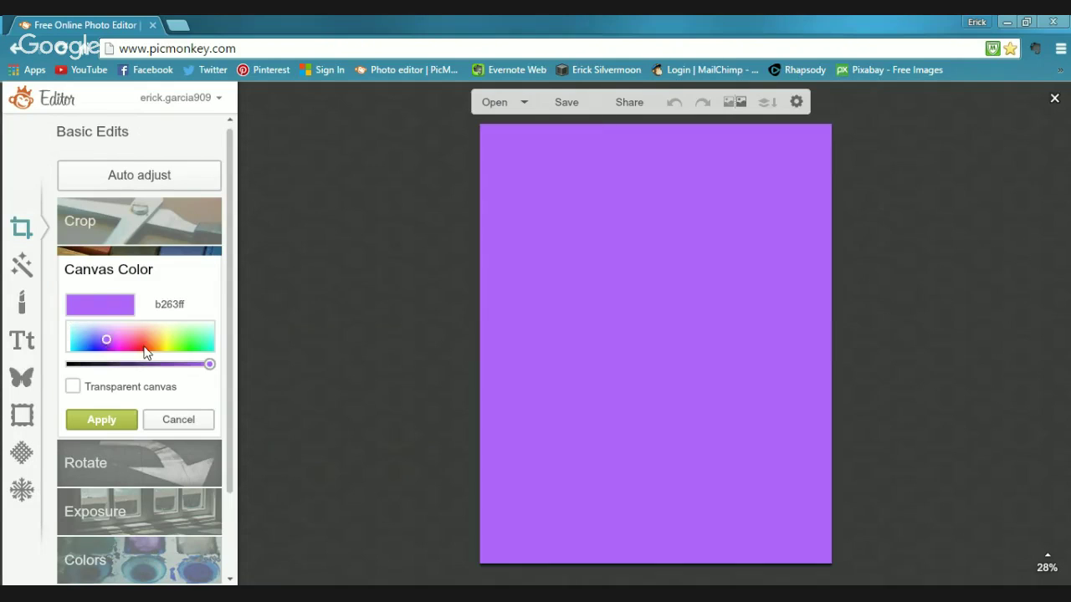
{"action": "mouse_move", "coordinate": [158, 343]}
{"action": "left_mouse_down"}
{"action": "mouse_move", "coordinate": [167, 343]}
{"action": "mouse_move", "coordinate": [50, 327]}
{"action": "left_mouse_up"}
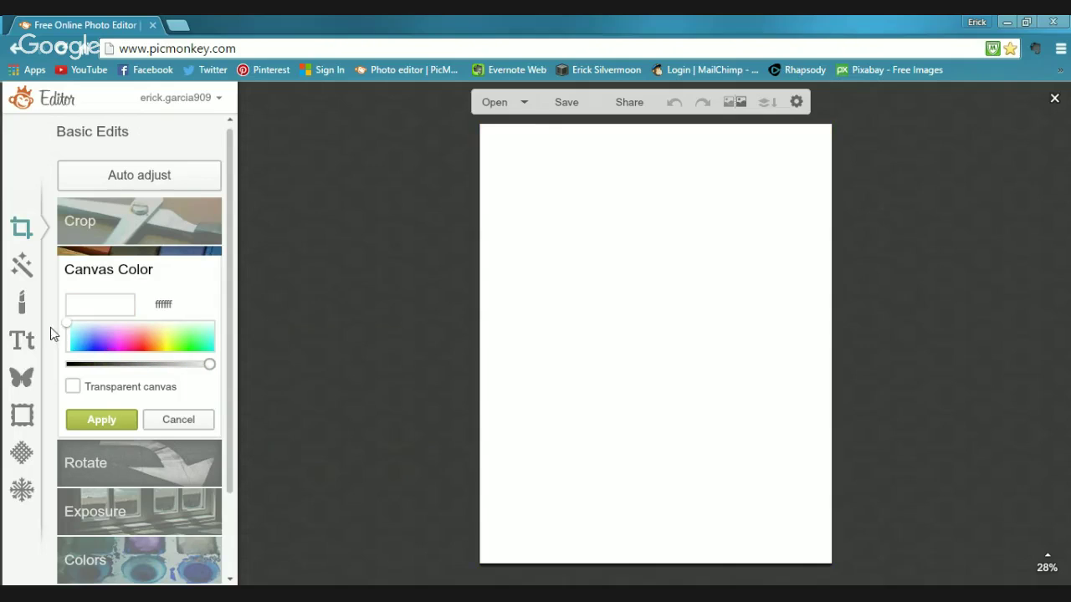
{"action": "left_click", "coordinate": [87, 422]}
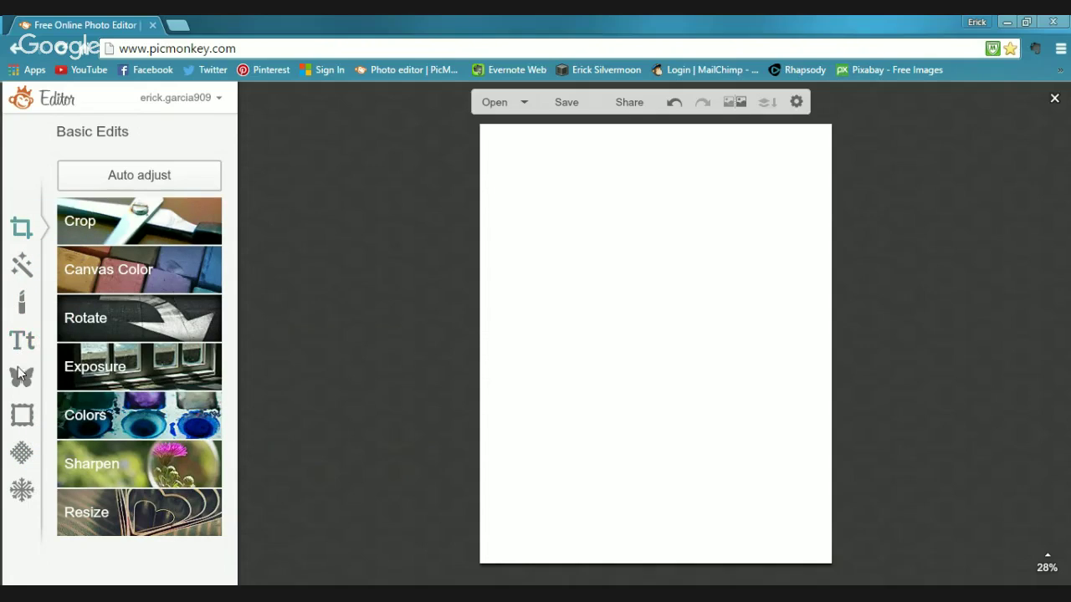
Apply the golden parchment texture with darkened edges from the Papyrus set to the canvas with Fade at 0%
{"action": "left_click", "coordinate": [21, 456]}
{"action": "scroll", "coordinate": [159, 406], "scroll_direction": "up", "scroll_amount": 3}
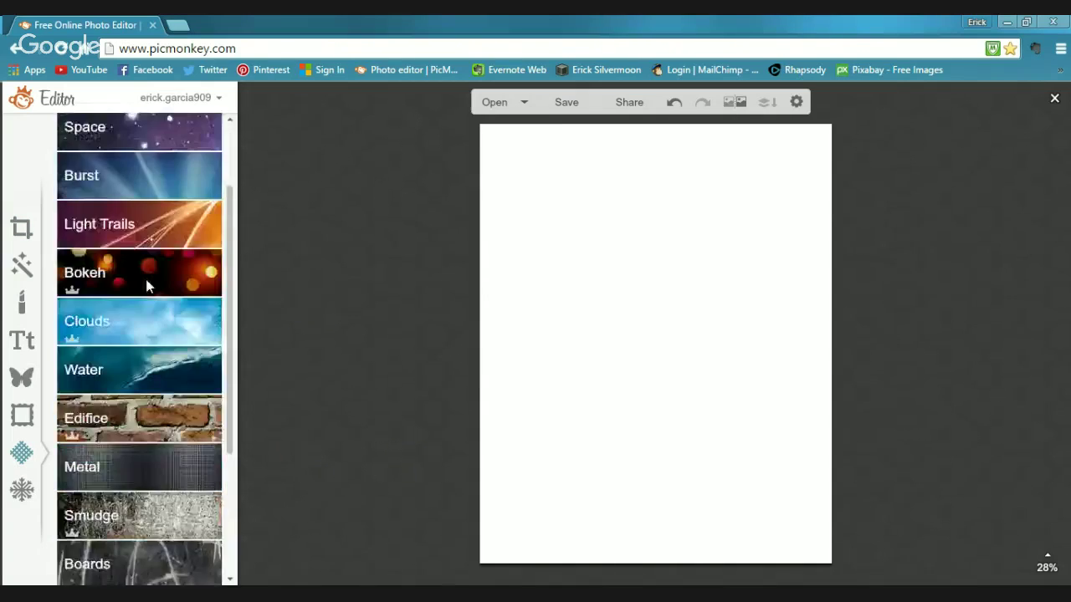
{"action": "scroll", "coordinate": [146, 288], "scroll_direction": "down", "scroll_amount": 3}
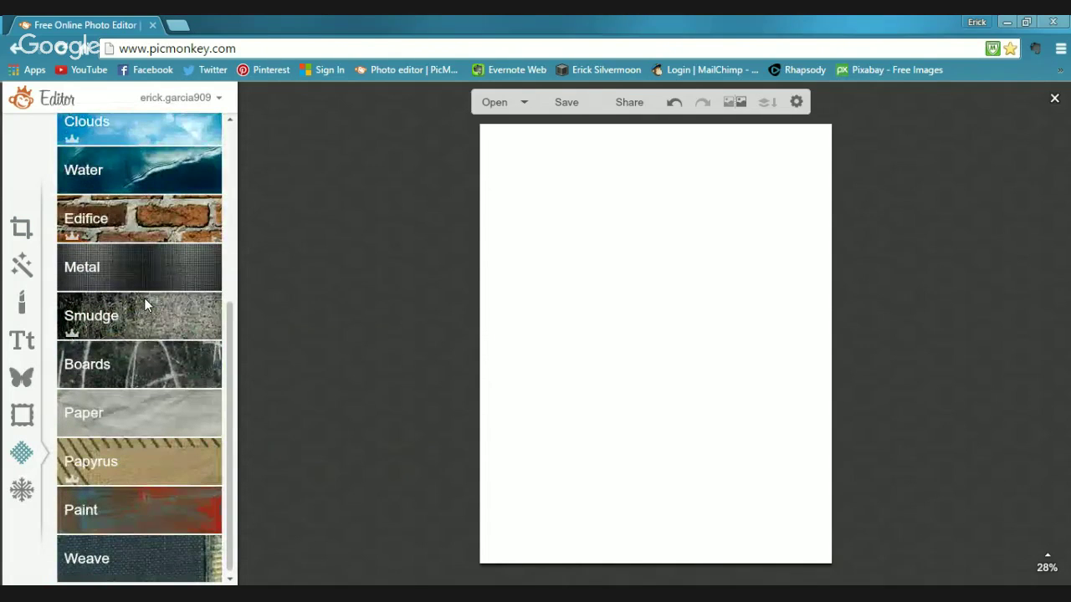
{"action": "left_click", "coordinate": [160, 478]}
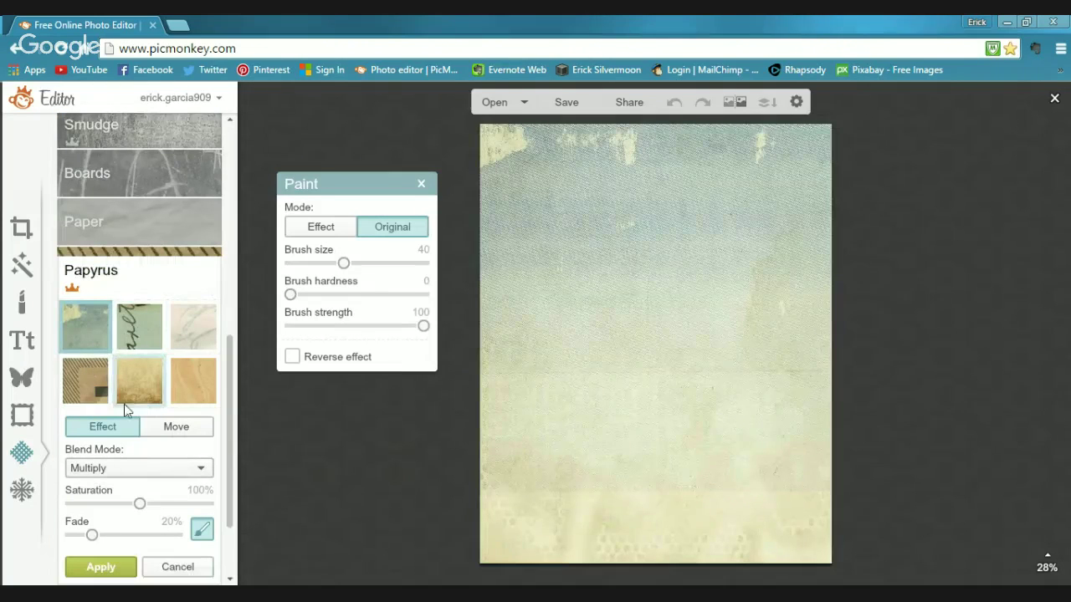
{"action": "left_click", "coordinate": [141, 401]}
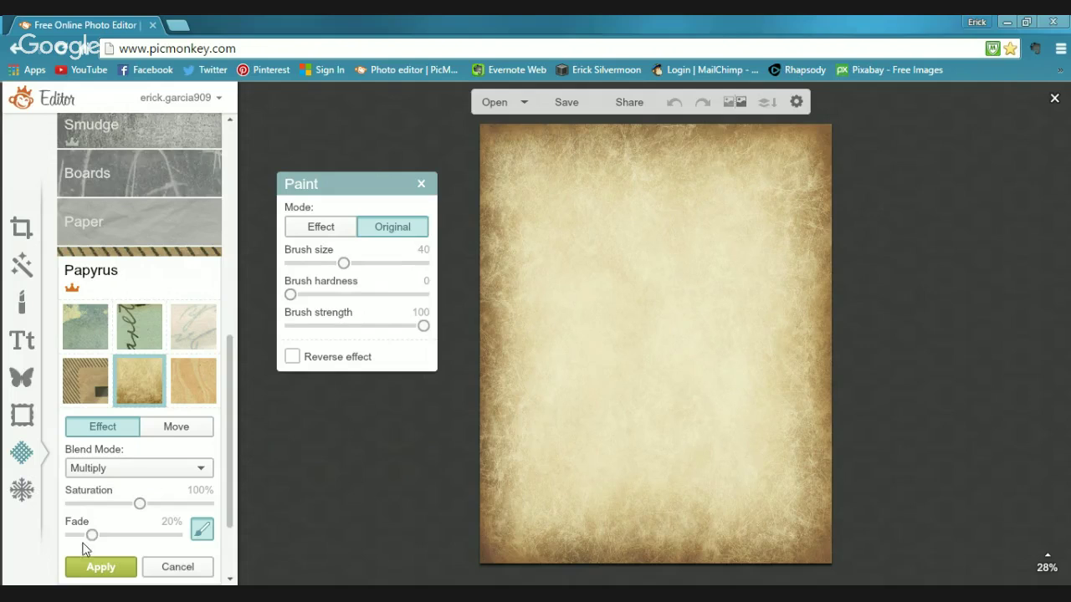
{"action": "left_click_drag", "start_coordinate": [91, 542], "coordinate": [59, 552]}
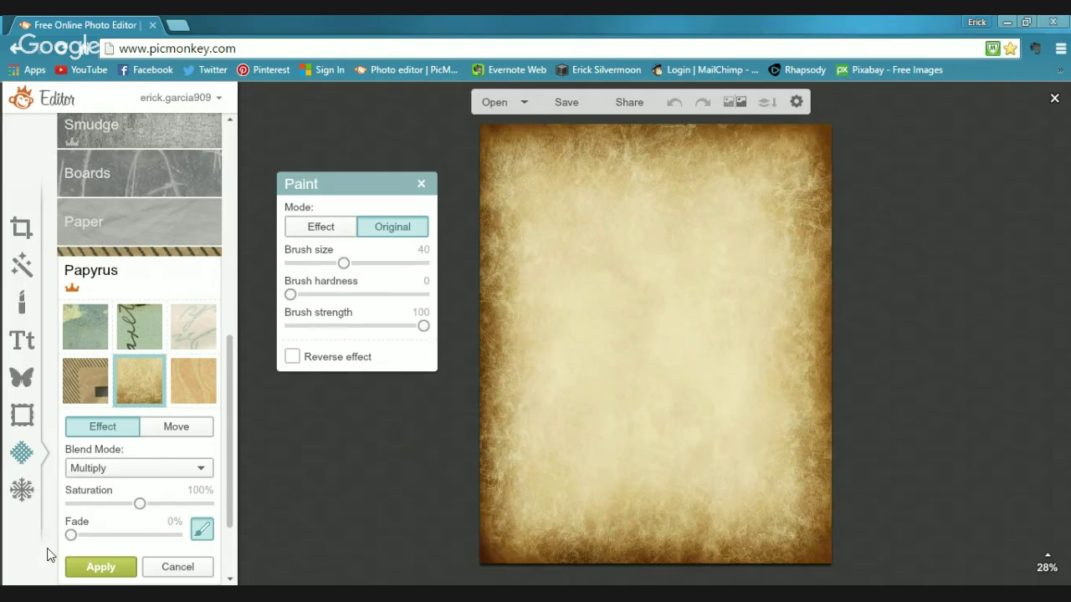
{"action": "left_click", "coordinate": [97, 568]}
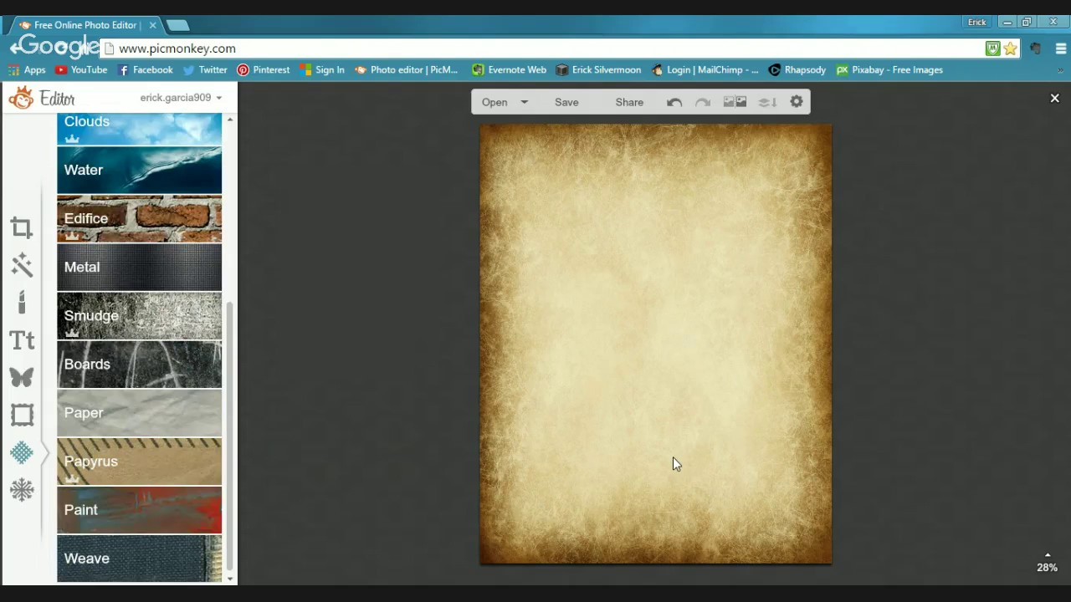
Look through the overlay categories, including the Basic and Royale designs in Victorian Labels
{"action": "left_click", "coordinate": [22, 384]}
{"action": "scroll", "coordinate": [143, 390], "scroll_direction": "up", "scroll_amount": 6}
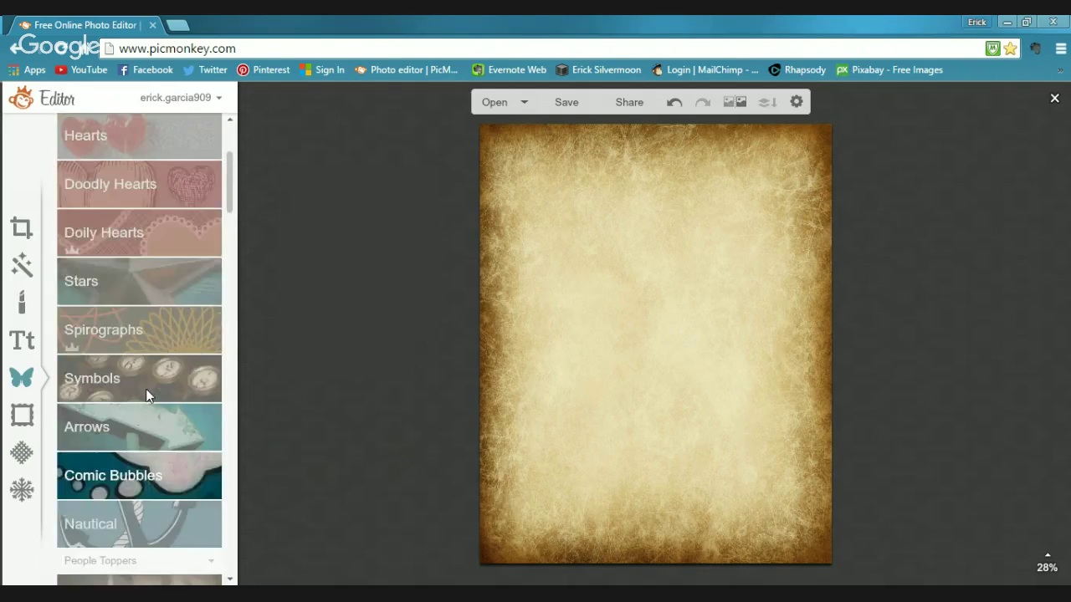
{"action": "scroll", "coordinate": [146, 393], "scroll_direction": "up", "scroll_amount": 2}
{"action": "scroll", "coordinate": [155, 305], "scroll_direction": "down", "scroll_amount": 7}
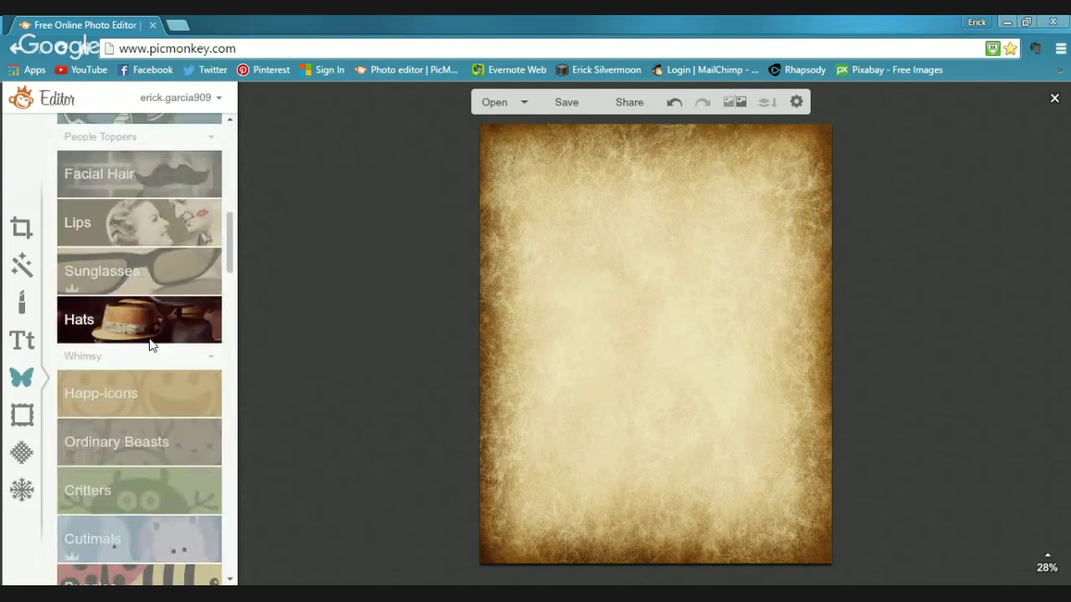
{"action": "scroll", "coordinate": [148, 343], "scroll_direction": "down", "scroll_amount": 15}
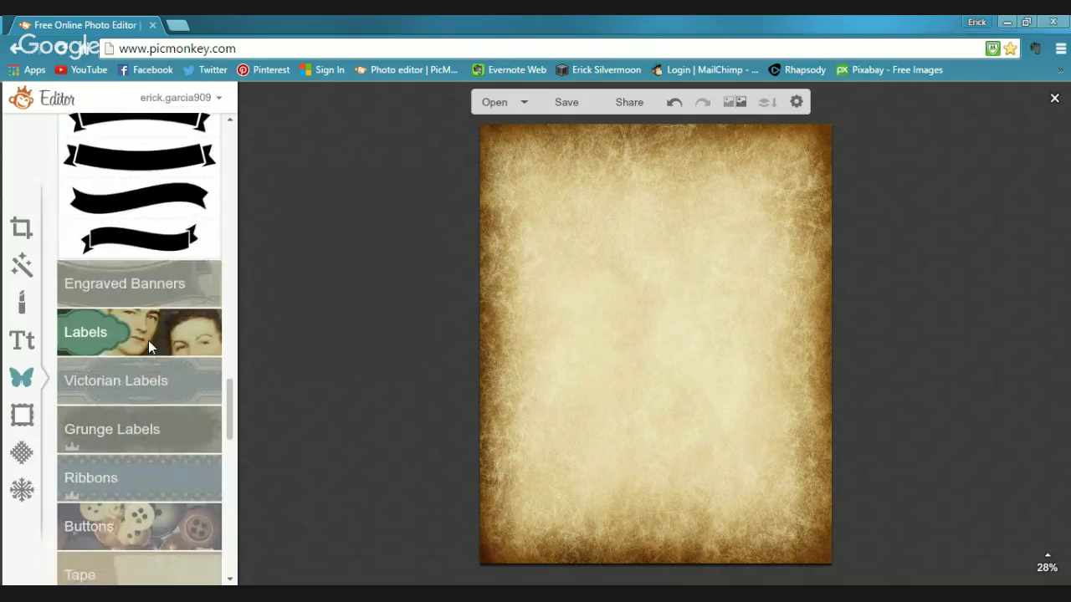
{"action": "left_click", "coordinate": [153, 380]}
{"action": "scroll", "coordinate": [155, 334], "scroll_direction": "up", "scroll_amount": 1}
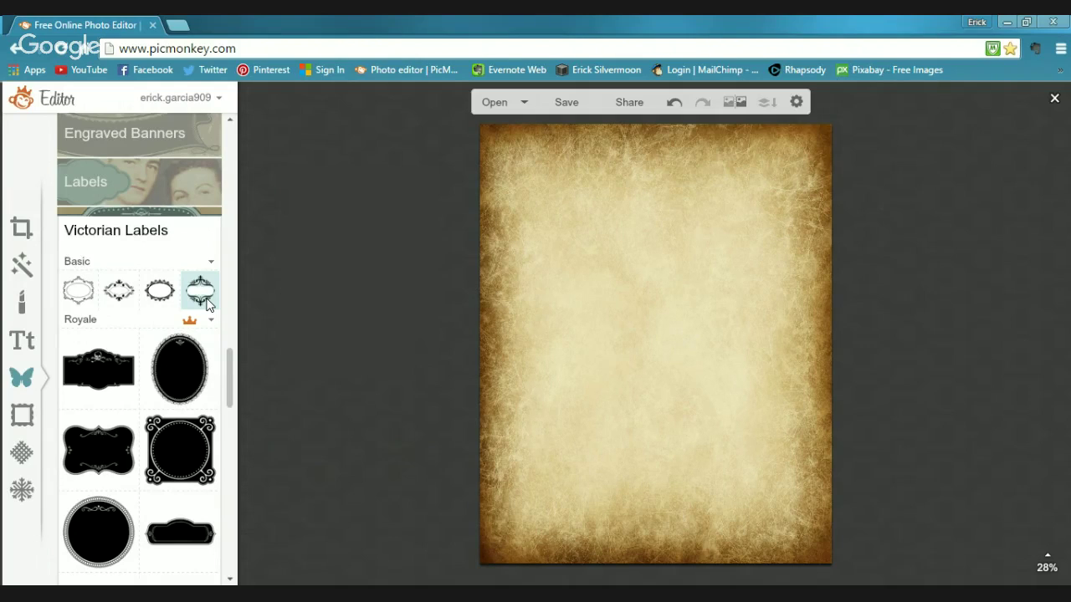
{"action": "scroll", "coordinate": [207, 304], "scroll_direction": "down", "scroll_amount": 2}
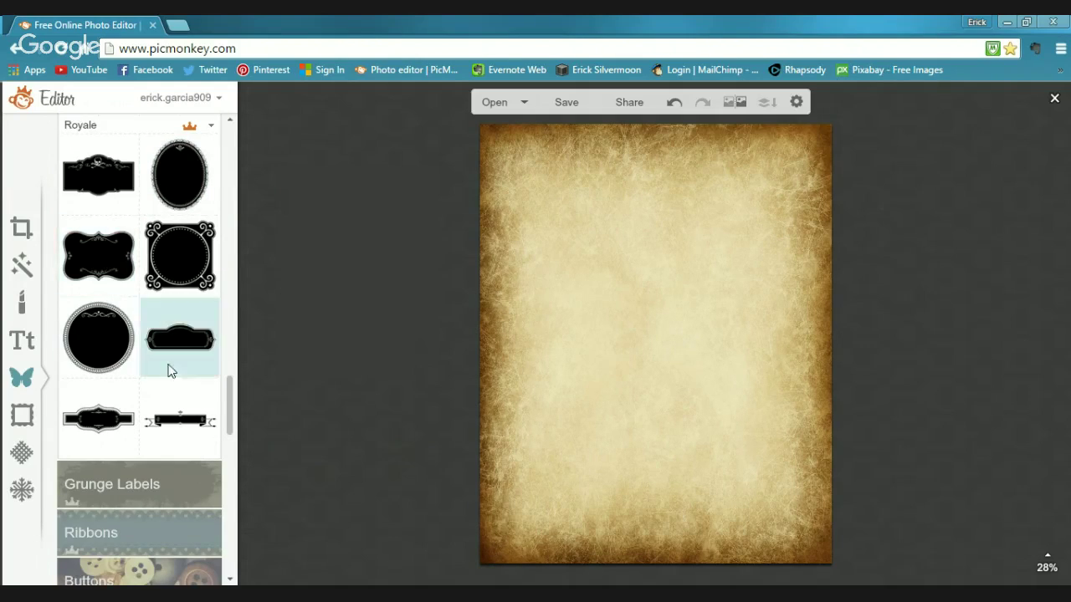
{"action": "scroll", "coordinate": [166, 431], "scroll_direction": "down", "scroll_amount": 2}
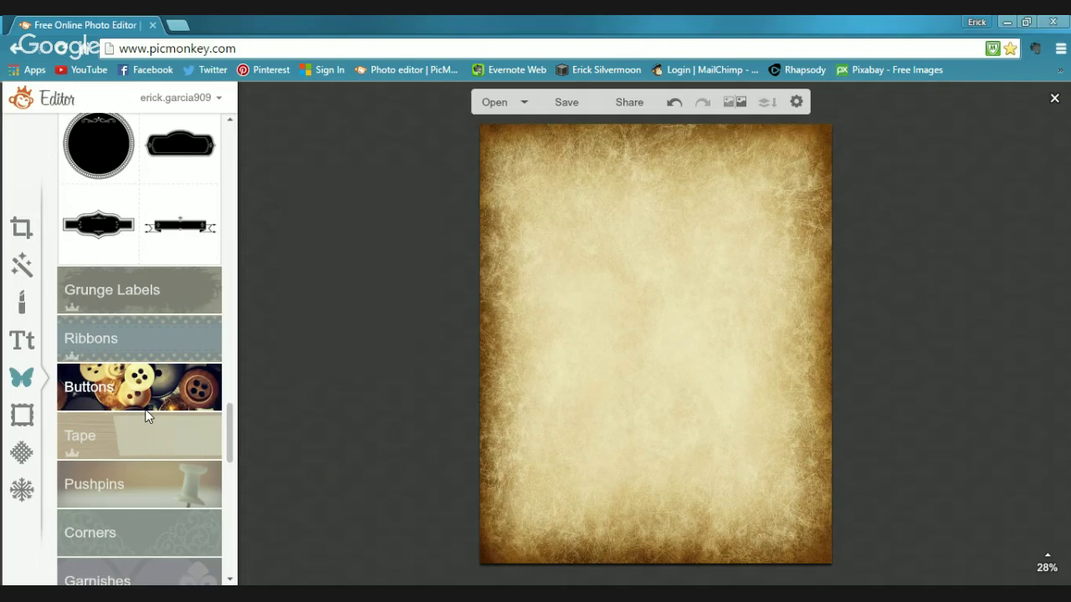
{"action": "scroll", "coordinate": [189, 425], "scroll_direction": "up", "scroll_amount": 8}
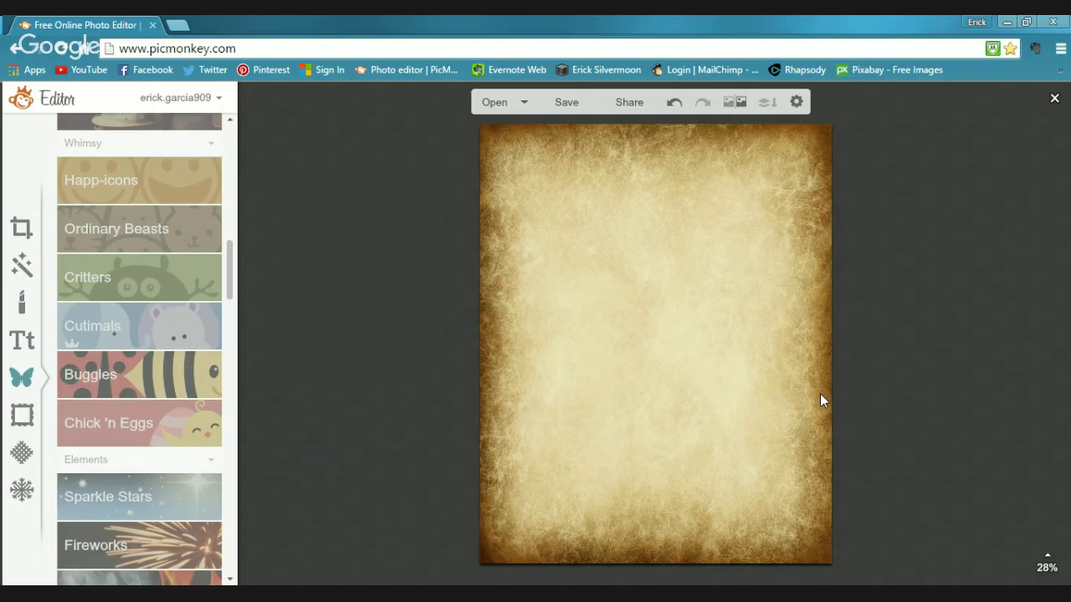
{"action": "left_click", "coordinate": [23, 456]}
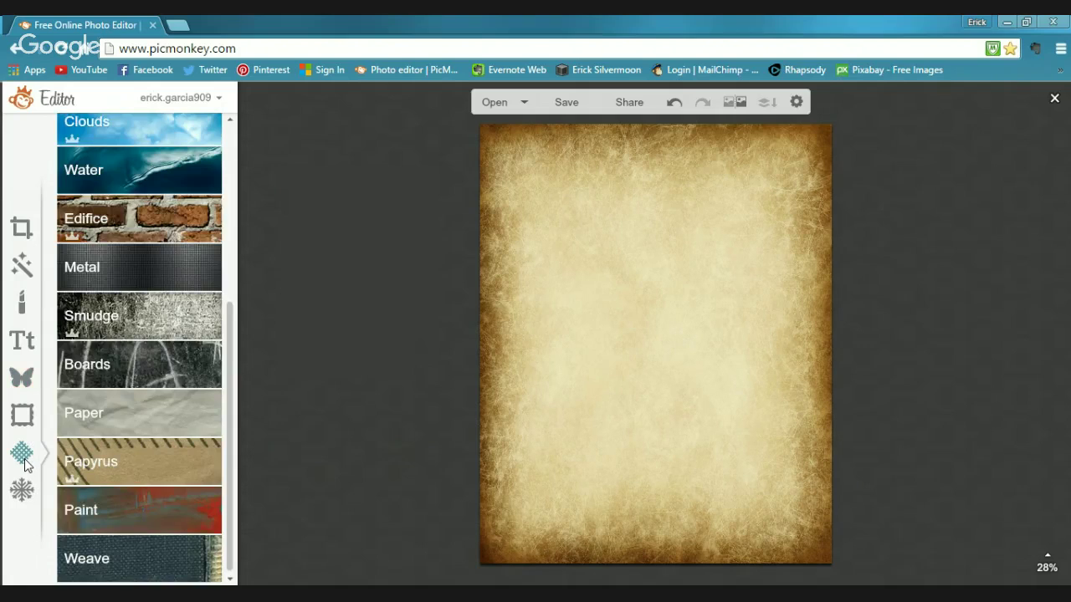
Add the last Royale corner ornament of the first row and place it, slightly reduced, in the canvas's lower-left corner
{"action": "left_click", "coordinate": [22, 377]}
{"action": "scroll", "coordinate": [144, 410], "scroll_direction": "down", "scroll_amount": 2}
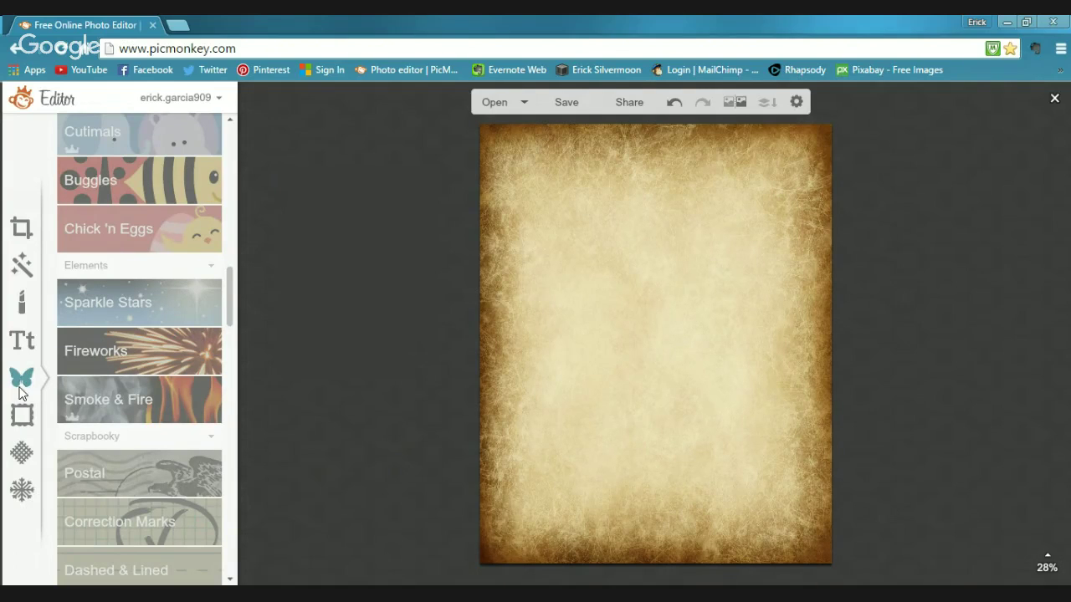
{"action": "scroll", "coordinate": [134, 397], "scroll_direction": "down", "scroll_amount": 5}
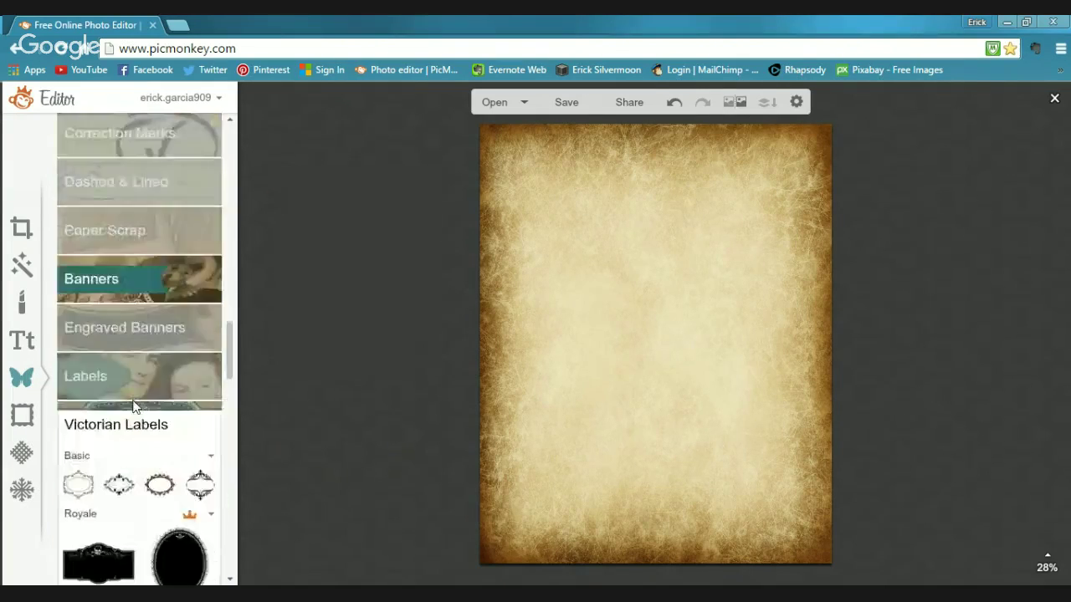
{"action": "scroll", "coordinate": [134, 409], "scroll_direction": "down", "scroll_amount": 8}
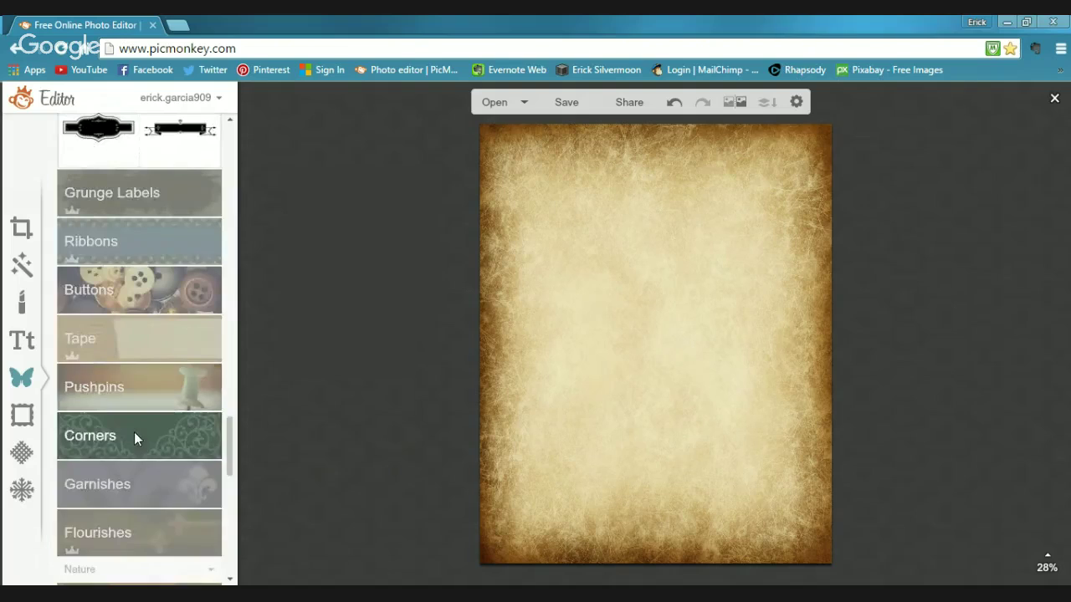
{"action": "left_click", "coordinate": [135, 435]}
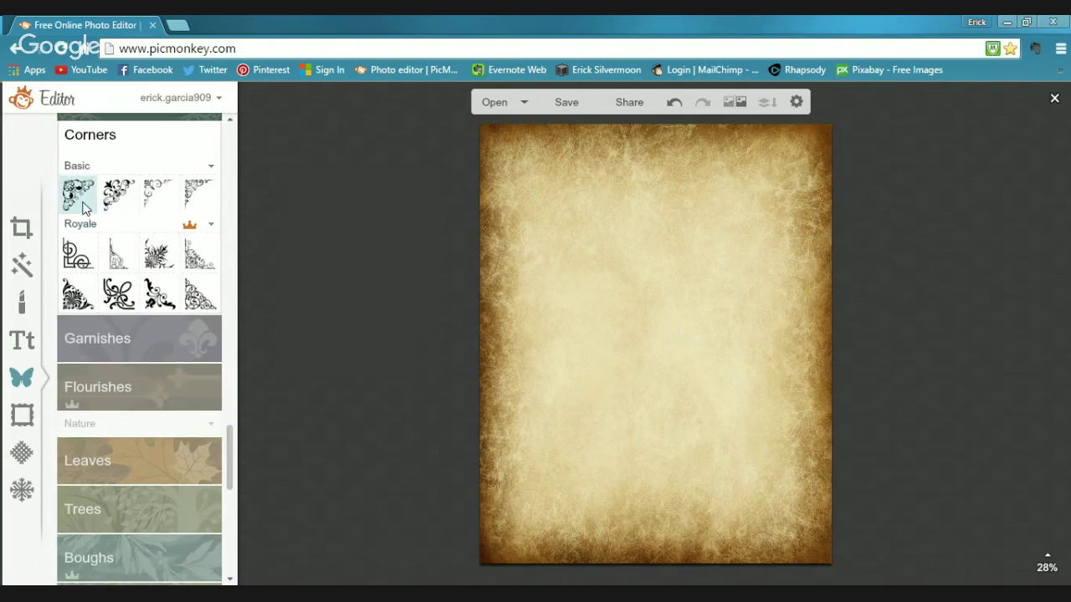
{"action": "left_click", "coordinate": [199, 266]}
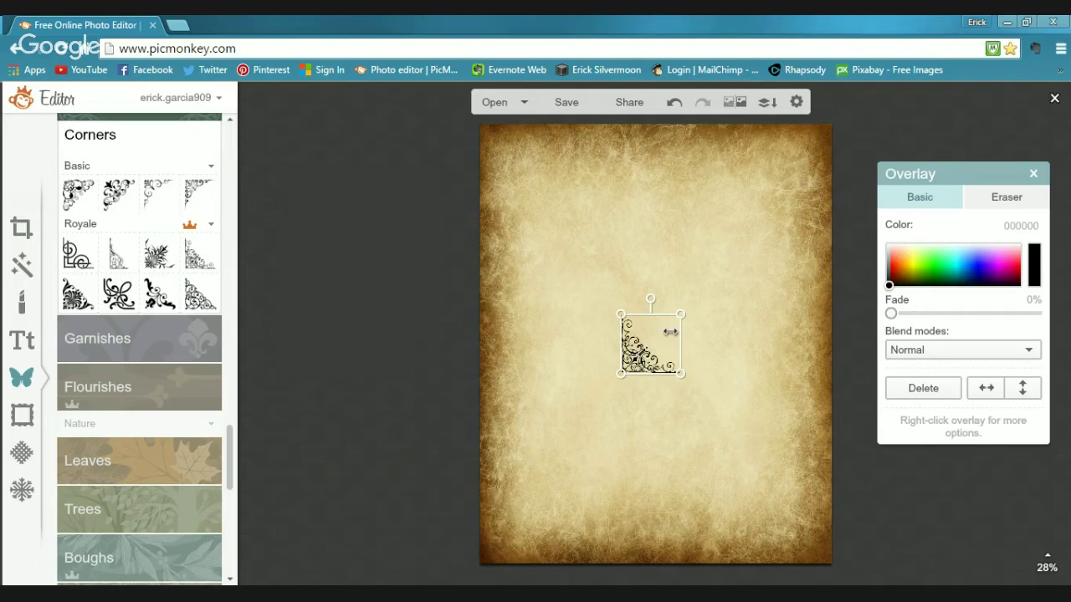
{"action": "left_click_drag", "start_coordinate": [641, 352], "coordinate": [512, 530]}
{"action": "left_click_drag", "start_coordinate": [551, 489], "coordinate": [502, 534]}
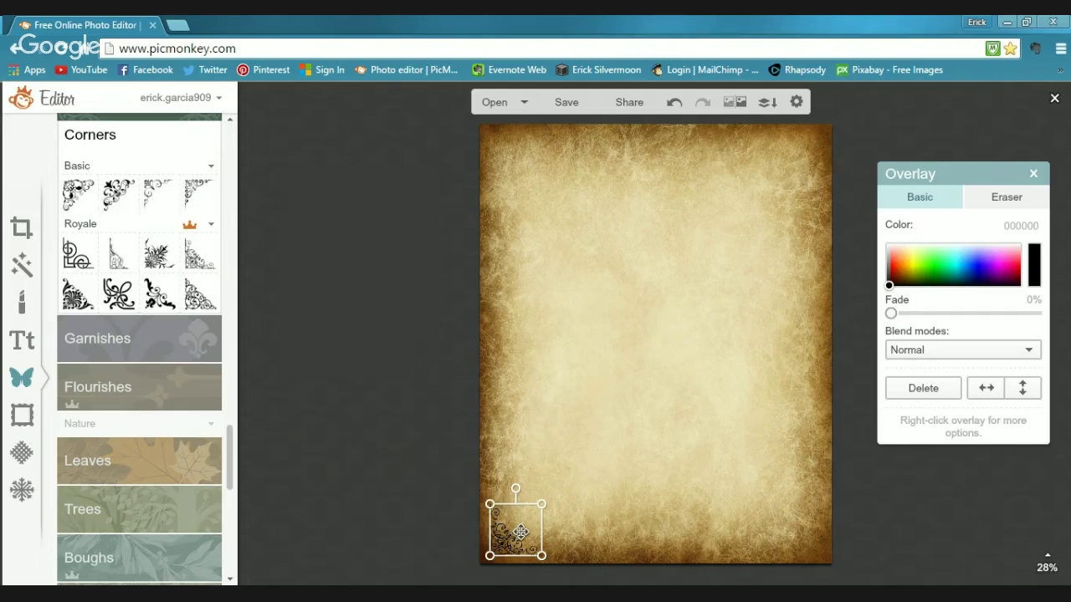
Duplicate the lower-left corner ornament, flip the copy horizontally into the canvas's lower-right corner, and nudge both ornaments into alignment
{"action": "right_click", "coordinate": [520, 533]}
{"action": "left_click", "coordinate": [569, 455]}
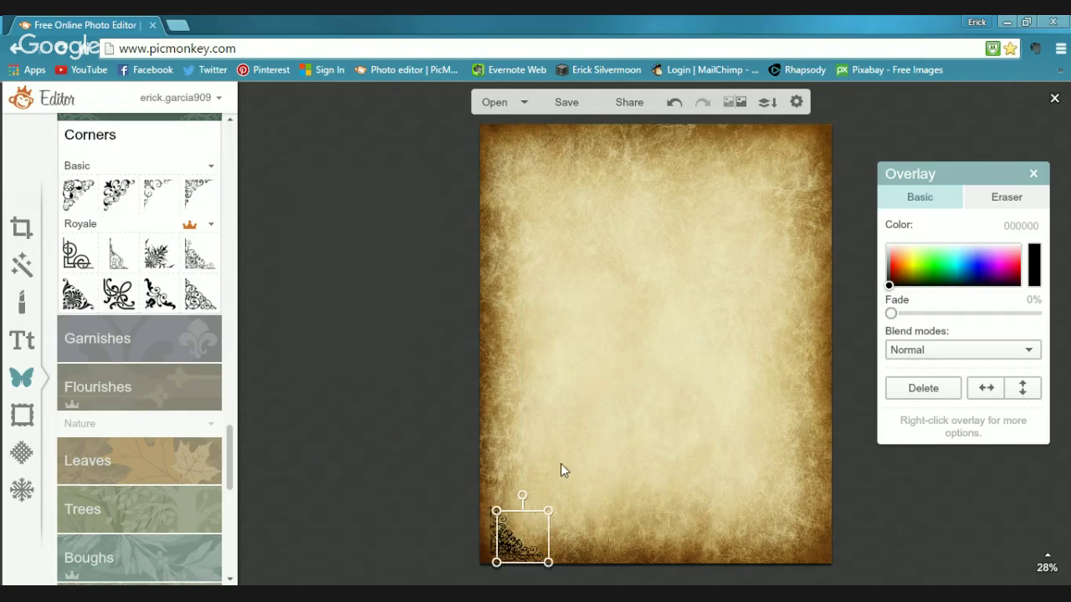
{"action": "left_click", "coordinate": [985, 391]}
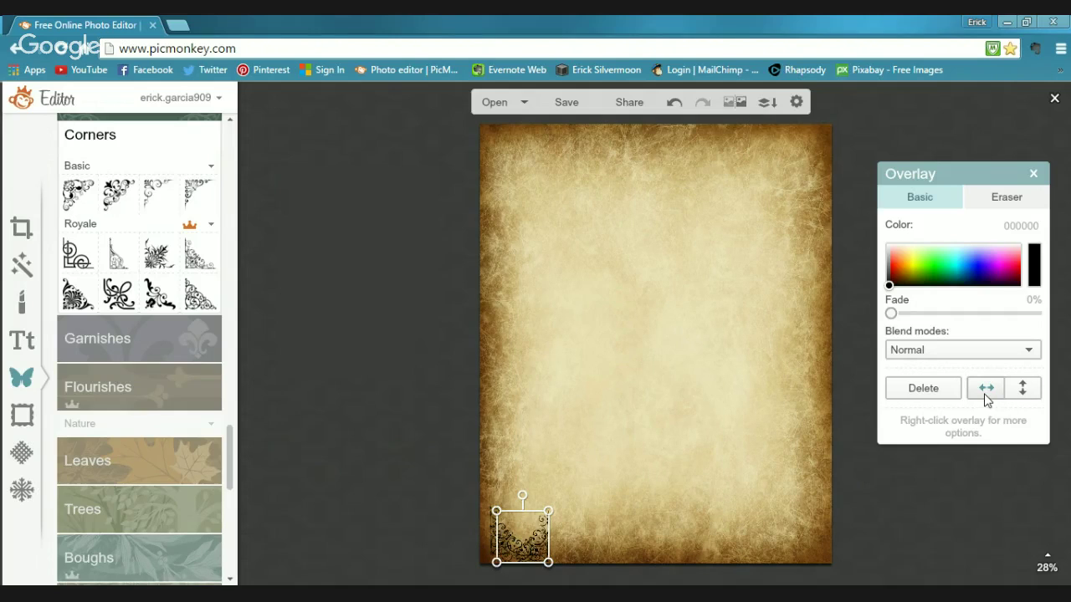
{"action": "left_click_drag", "start_coordinate": [524, 536], "coordinate": [800, 532]}
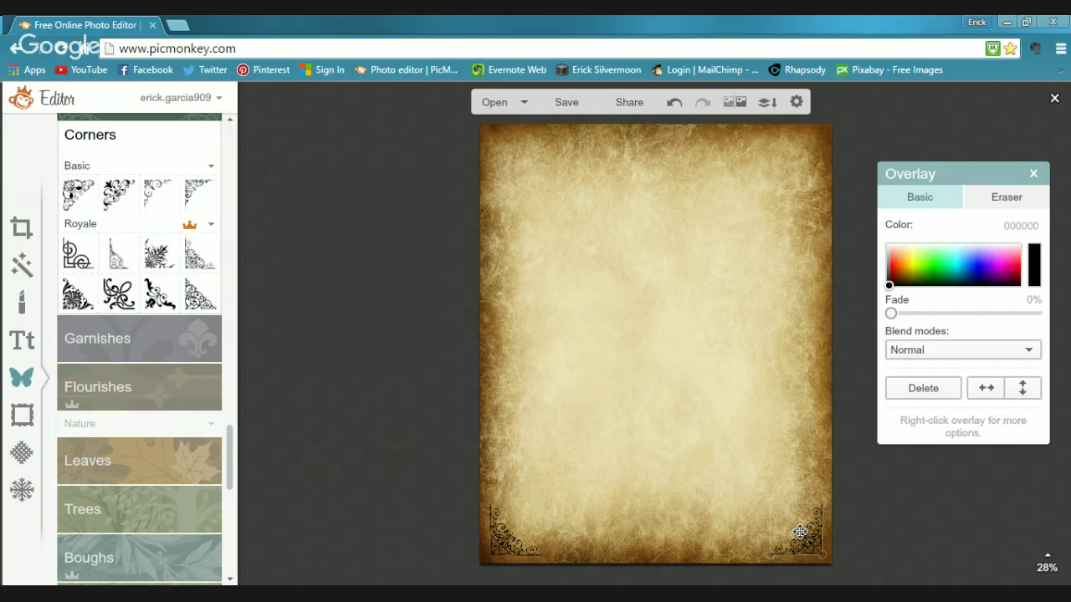
{"action": "left_click", "coordinate": [800, 532]}
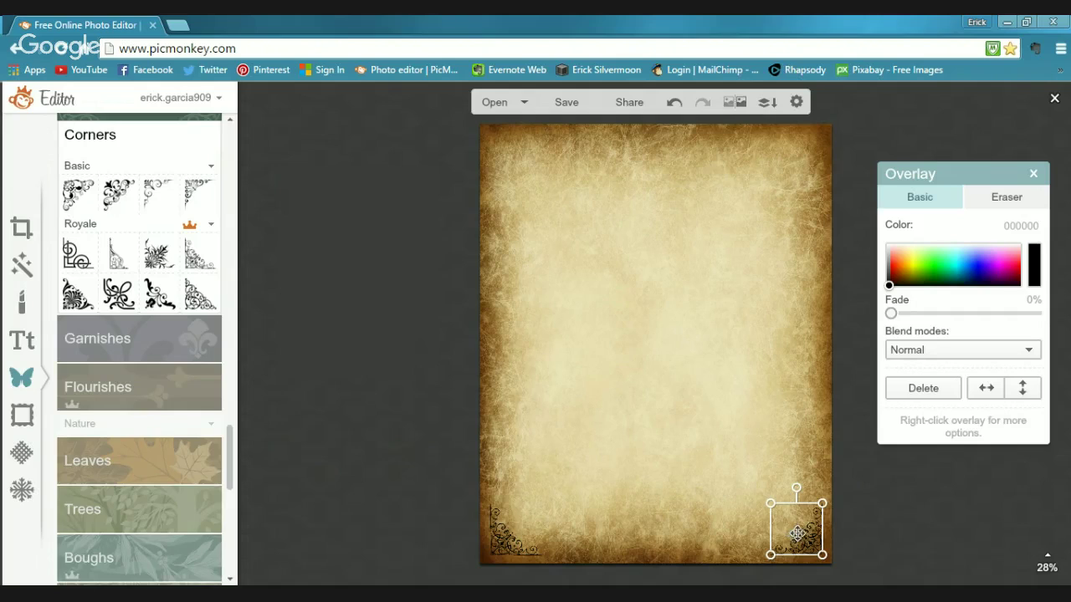
{"action": "left_click_drag", "start_coordinate": [796, 533], "coordinate": [802, 532]}
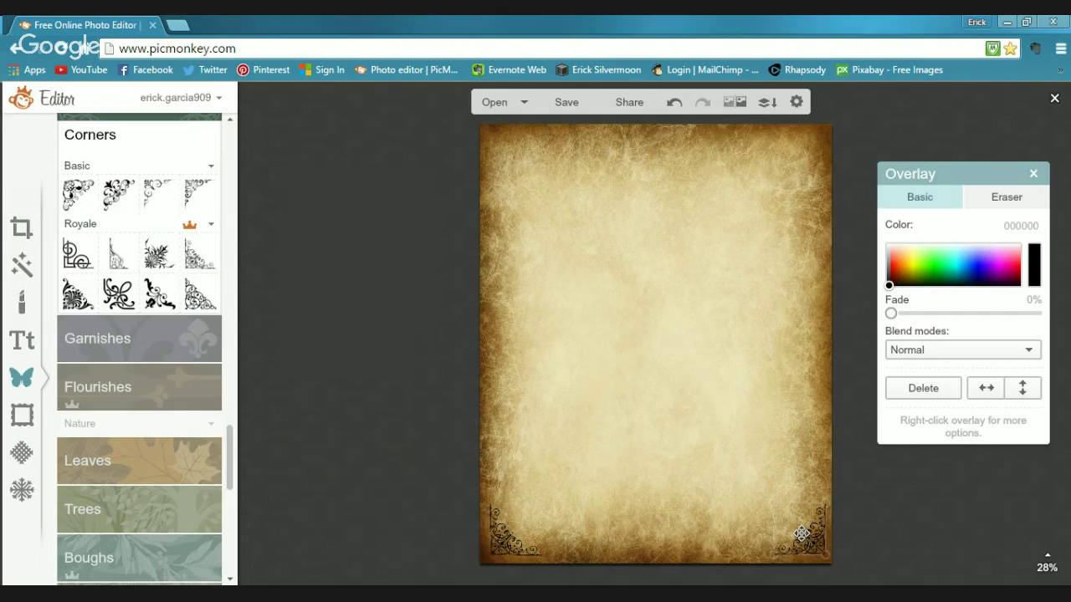
{"action": "left_click", "coordinate": [507, 532]}
{"action": "left_click_drag", "start_coordinate": [508, 534], "coordinate": [505, 534]}
Duplicate the lower-right ornament, flip the copy vertically, and place it at mid-height along the canvas's right edge
{"action": "right_click", "coordinate": [813, 528]}
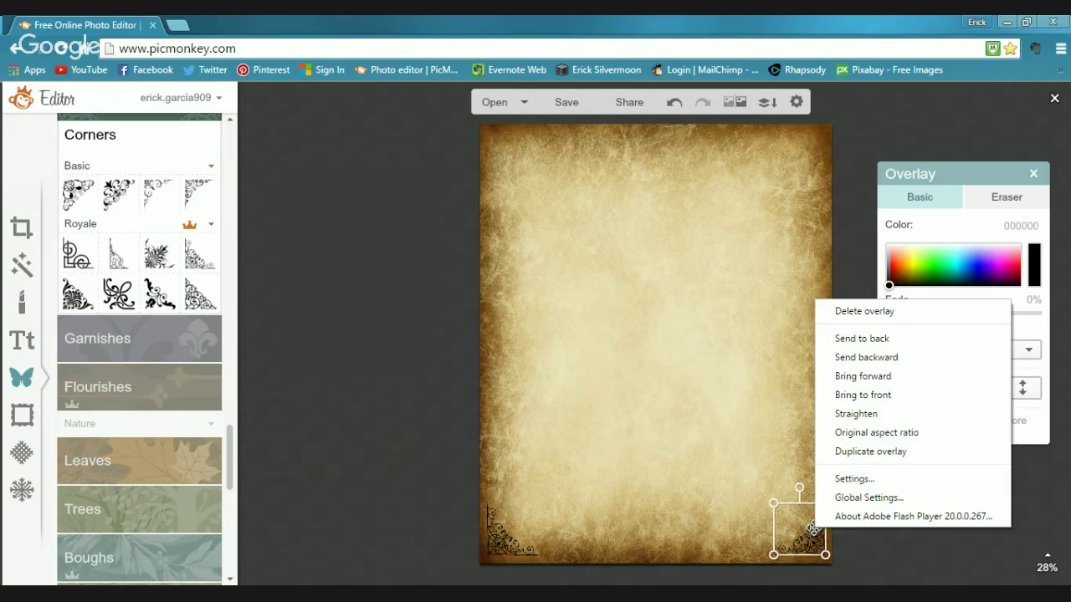
{"action": "left_click", "coordinate": [962, 451]}
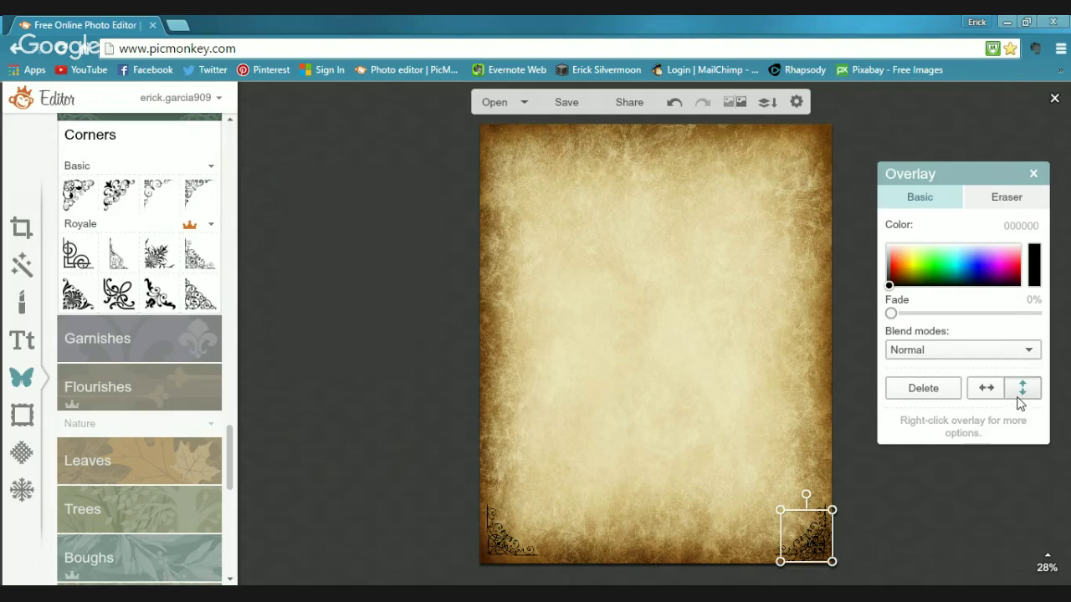
{"action": "left_click", "coordinate": [1021, 393]}
{"action": "left_click_drag", "start_coordinate": [814, 538], "coordinate": [809, 370]}
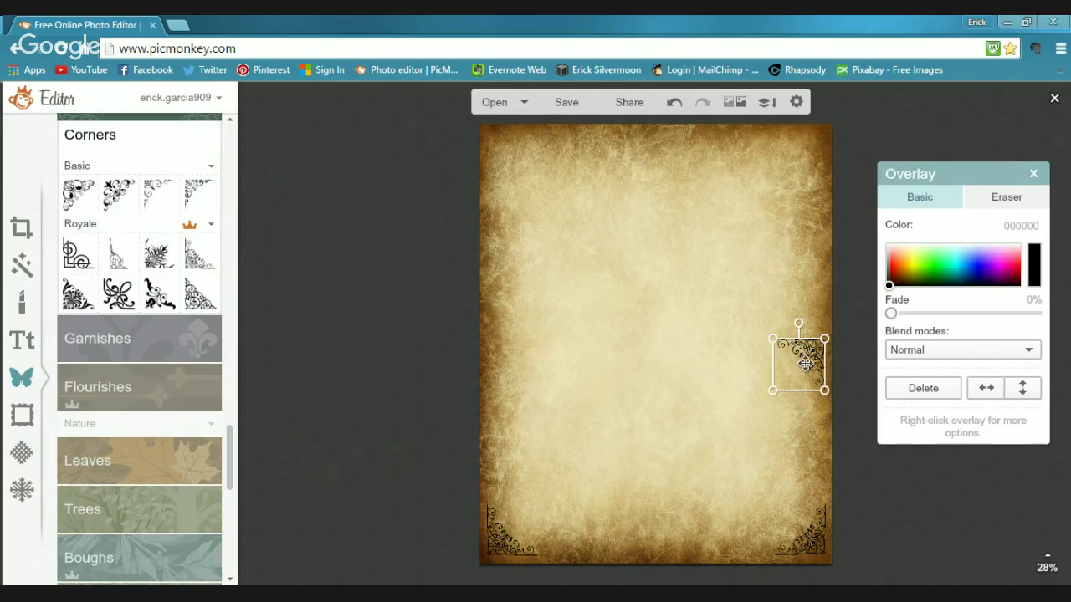
Duplicate the mid-height right ornament, flip the copy horizontally, and place it opposite along the canvas's left edge
{"action": "right_click", "coordinate": [805, 368]}
{"action": "left_click", "coordinate": [837, 286]}
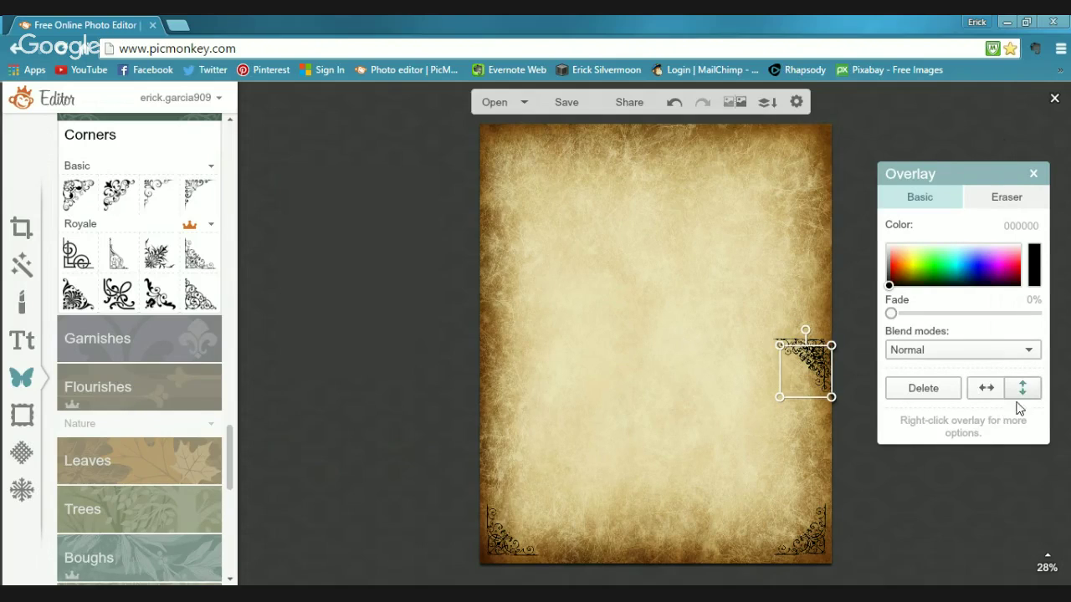
{"action": "left_click", "coordinate": [991, 390]}
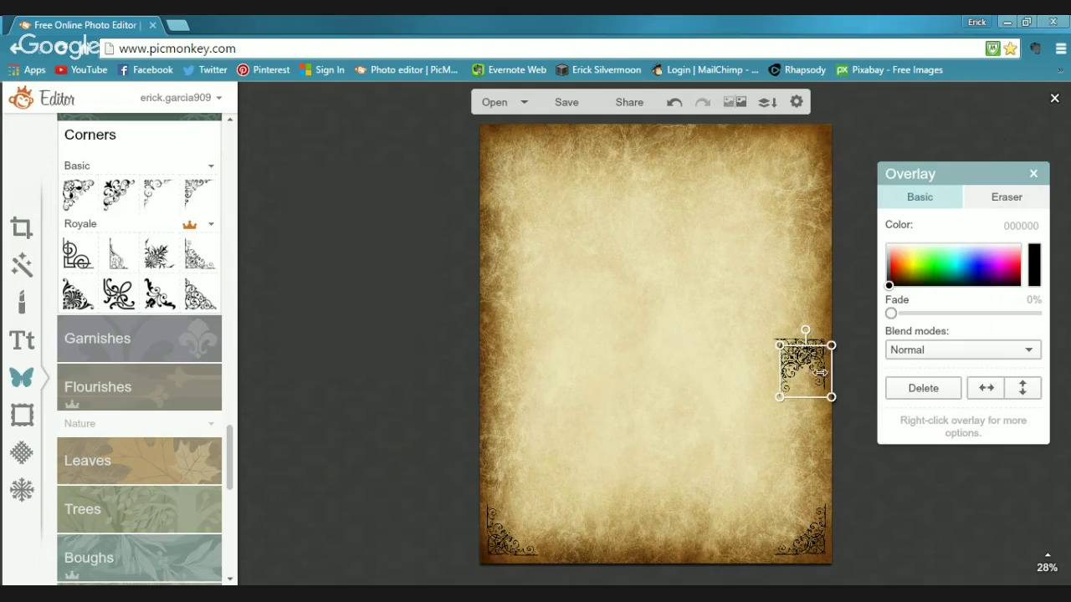
{"action": "left_click_drag", "start_coordinate": [796, 364], "coordinate": [507, 365]}
{"action": "left_click", "coordinate": [432, 365]}
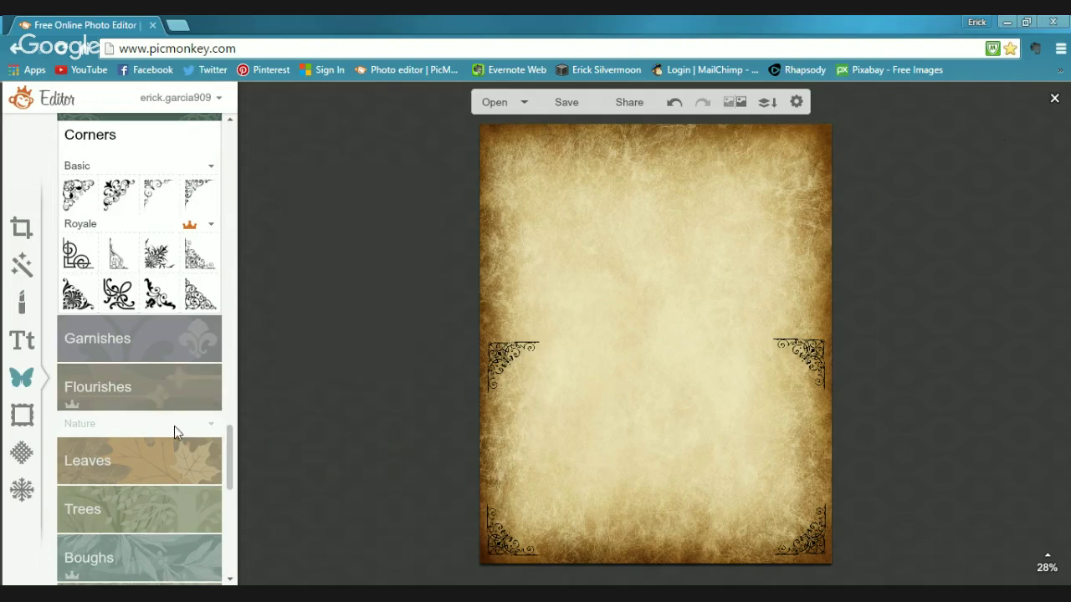
Look through the text fonts and choose Blackletter from the recent fonts
{"action": "left_click", "coordinate": [20, 344]}
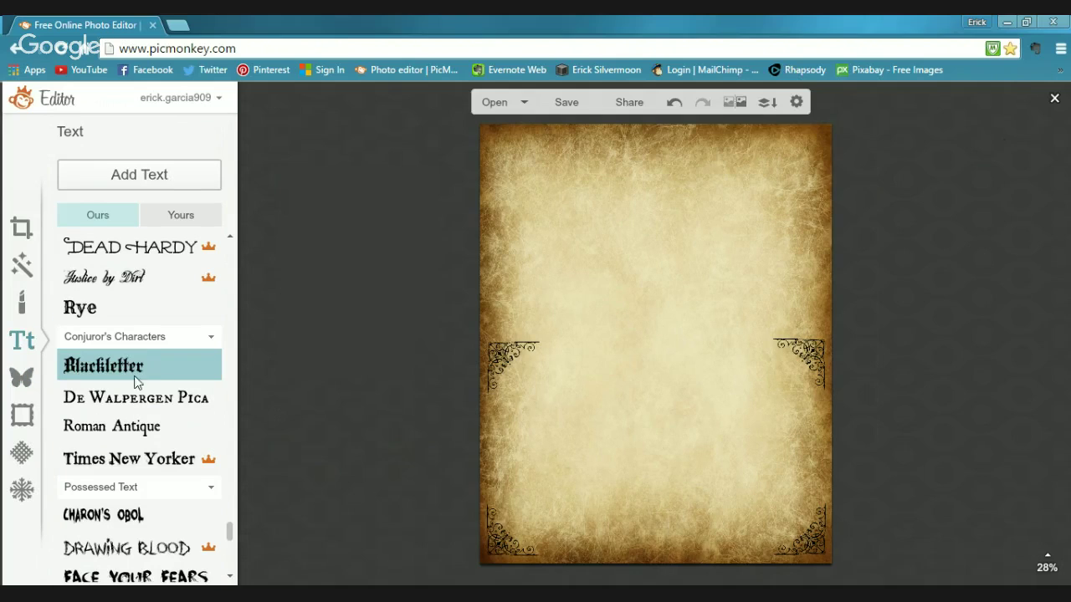
{"action": "scroll", "coordinate": [110, 379], "scroll_direction": "down", "scroll_amount": 2}
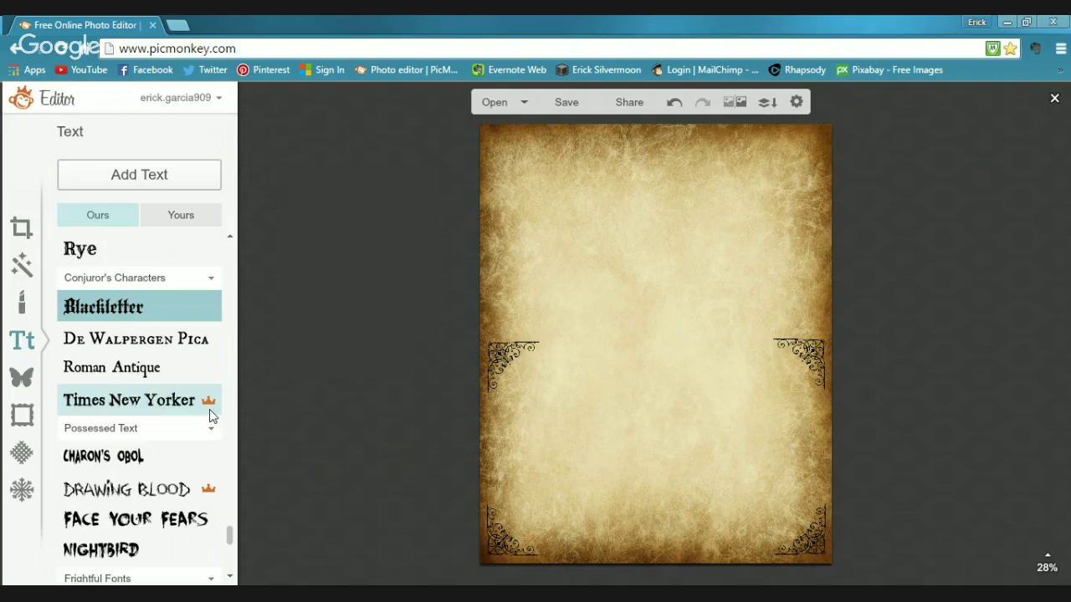
{"action": "scroll", "coordinate": [126, 385], "scroll_direction": "down", "scroll_amount": 3}
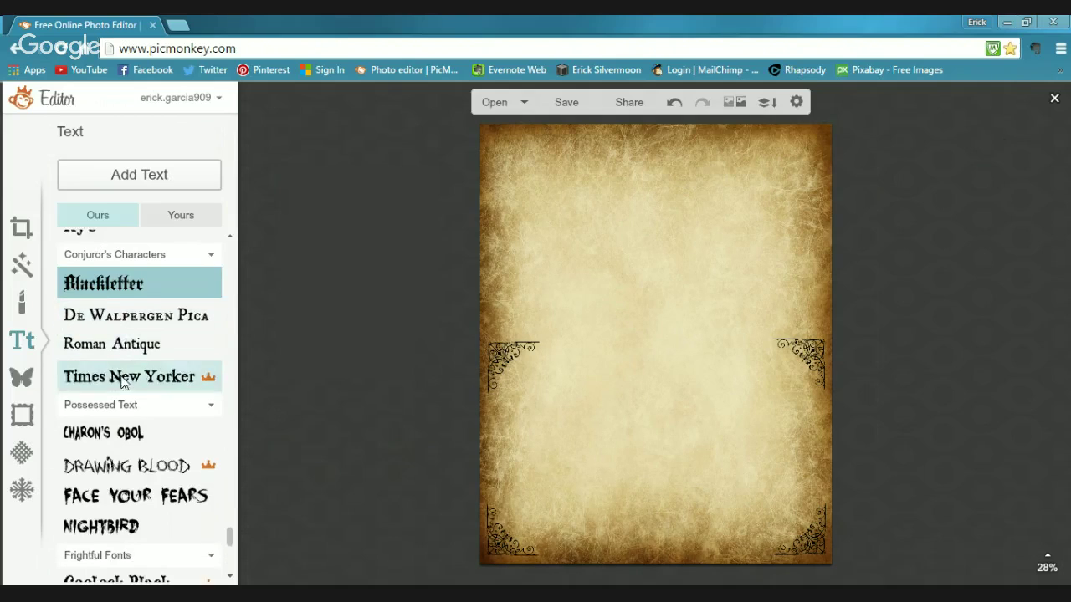
{"action": "scroll", "coordinate": [128, 413], "scroll_direction": "down", "scroll_amount": 2}
{"action": "scroll", "coordinate": [128, 413], "scroll_direction": "up", "scroll_amount": 2}
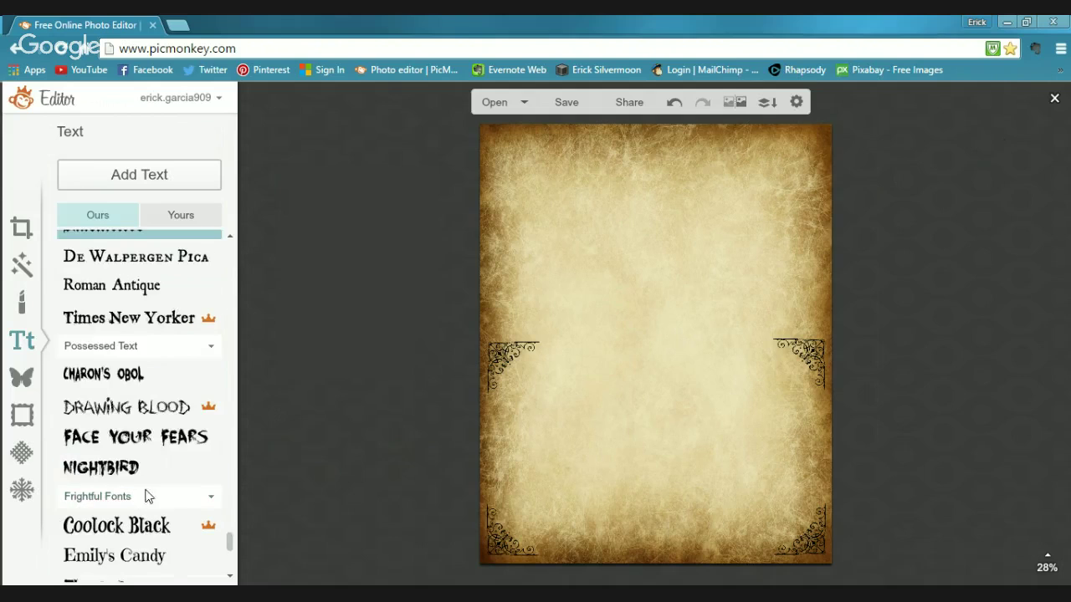
{"action": "left_click_drag", "start_coordinate": [228, 556], "coordinate": [219, 259]}
{"action": "left_click", "coordinate": [116, 276]}
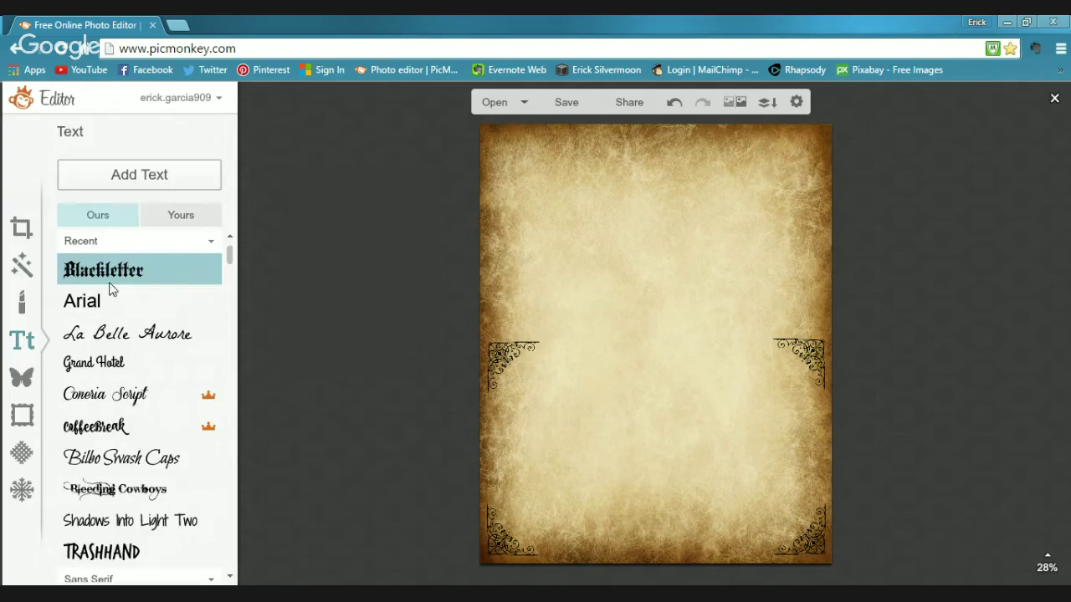
Add the Blackletter title "Spirit Board" to the canvas at size 150
{"action": "left_click", "coordinate": [151, 174]}
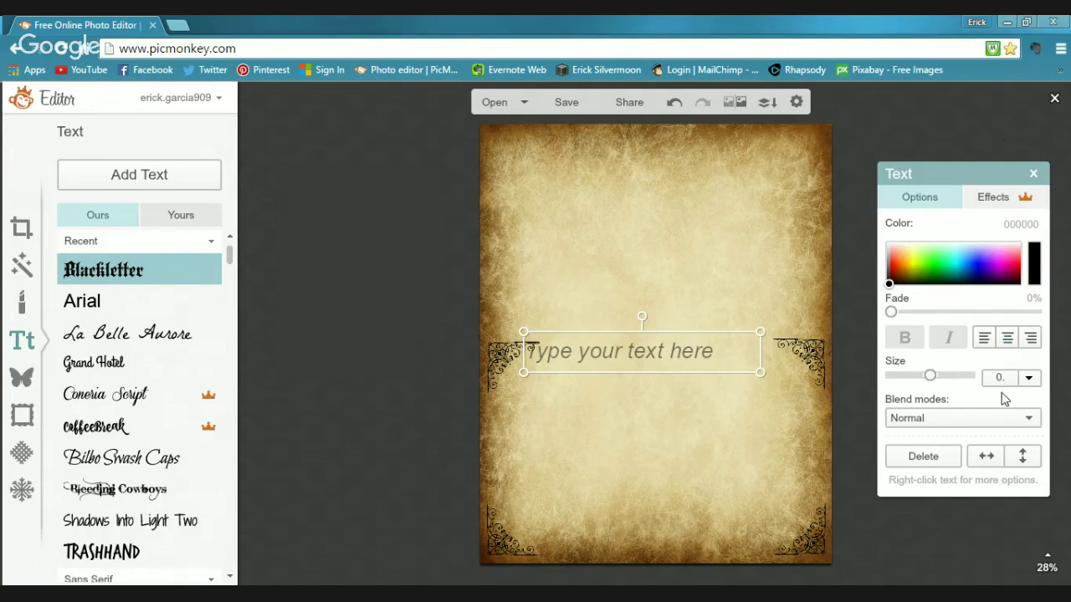
{"action": "type", "text": "150"}
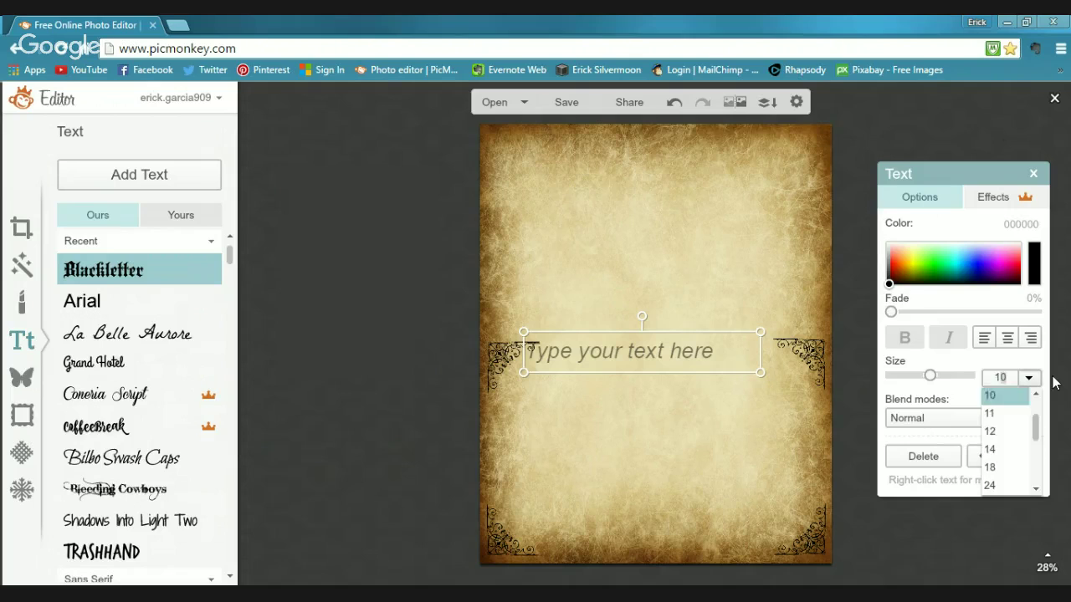
{"action": "key", "text": "Return"}
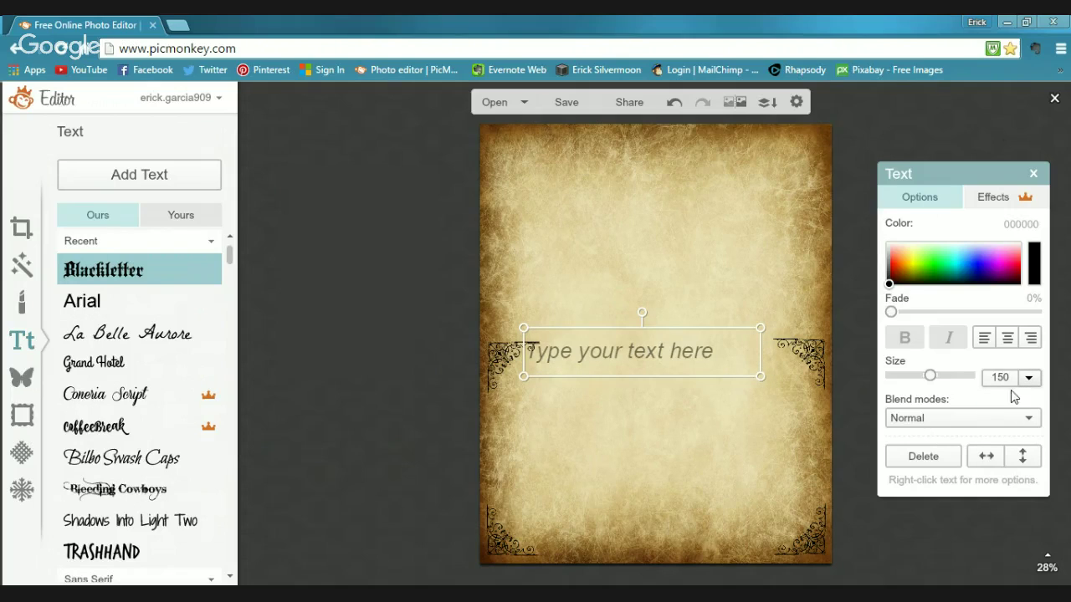
{"action": "left_click", "coordinate": [670, 360]}
{"action": "type", "text": "Spi"}
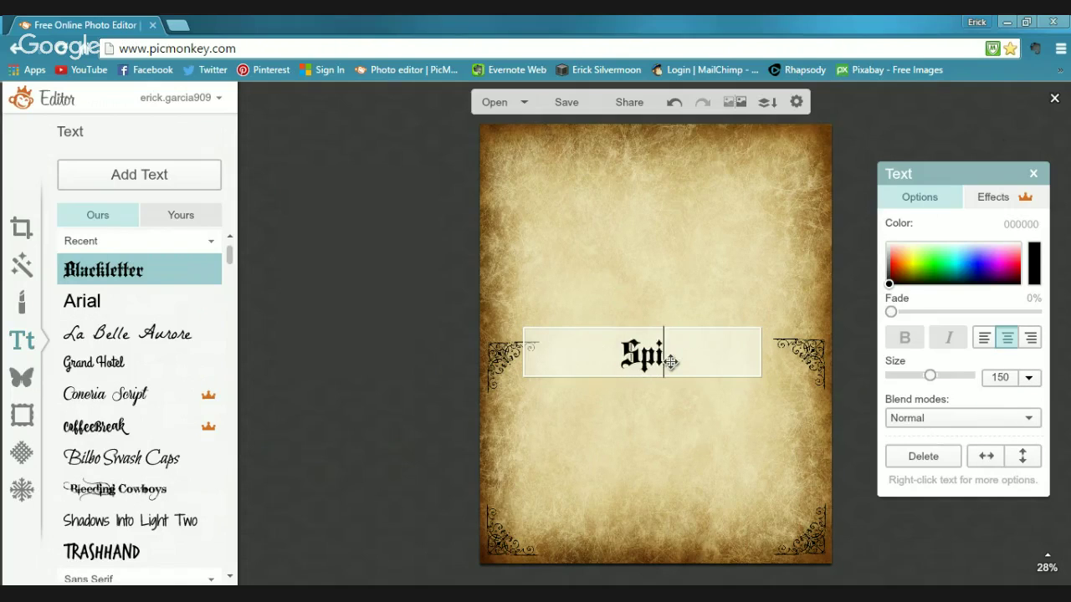
{"action": "type", "text": "rit Roard"}
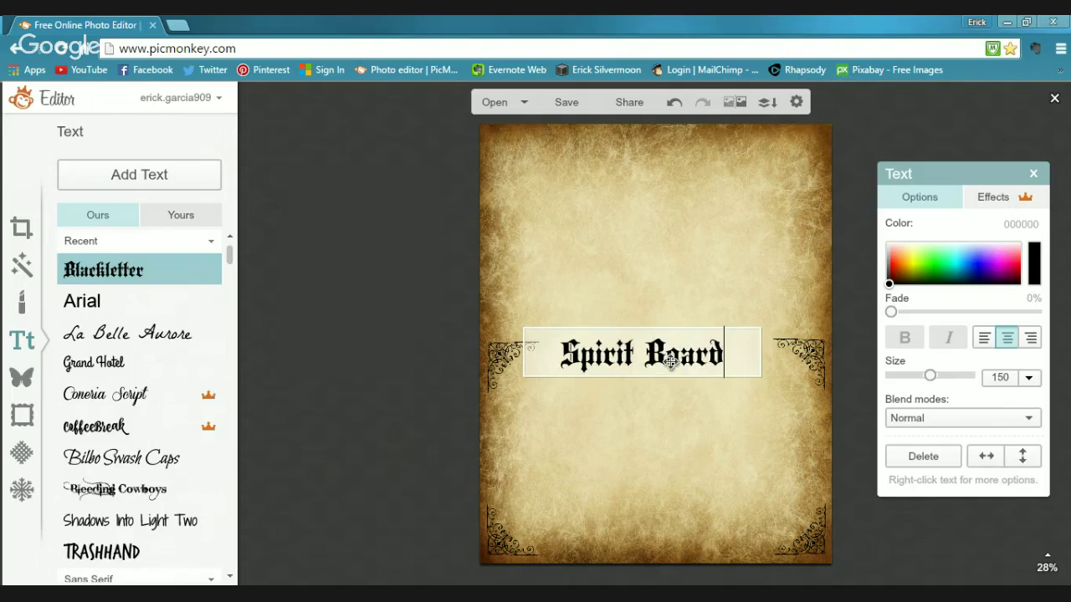
{"action": "left_click", "coordinate": [649, 430]}
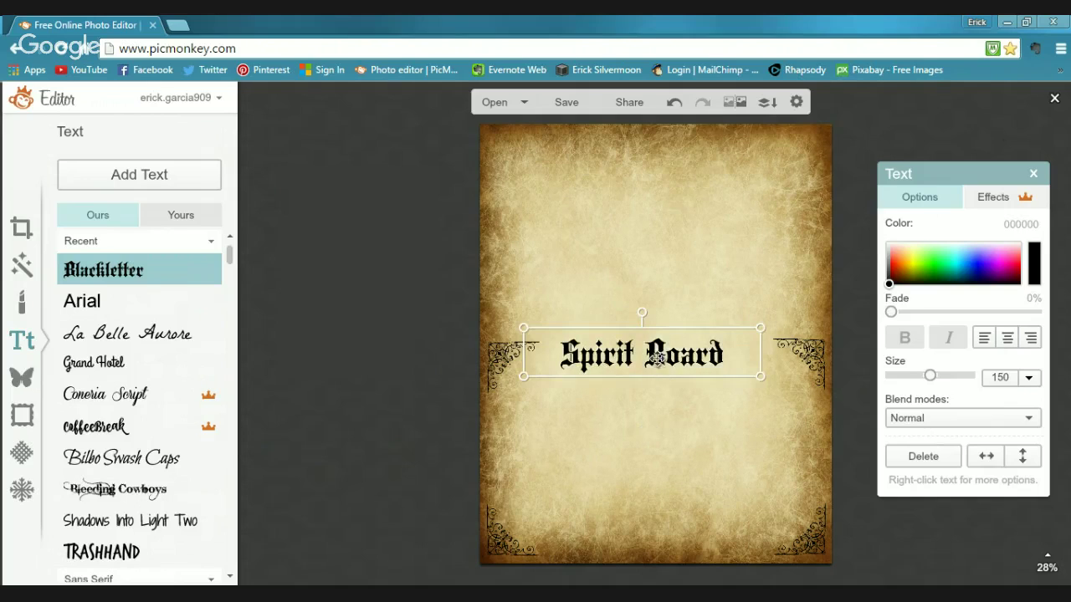
Move the "Spirit Board" title near the top of the canvas and widen its text box to nearly the full page width
{"action": "left_click_drag", "start_coordinate": [652, 358], "coordinate": [668, 180]}
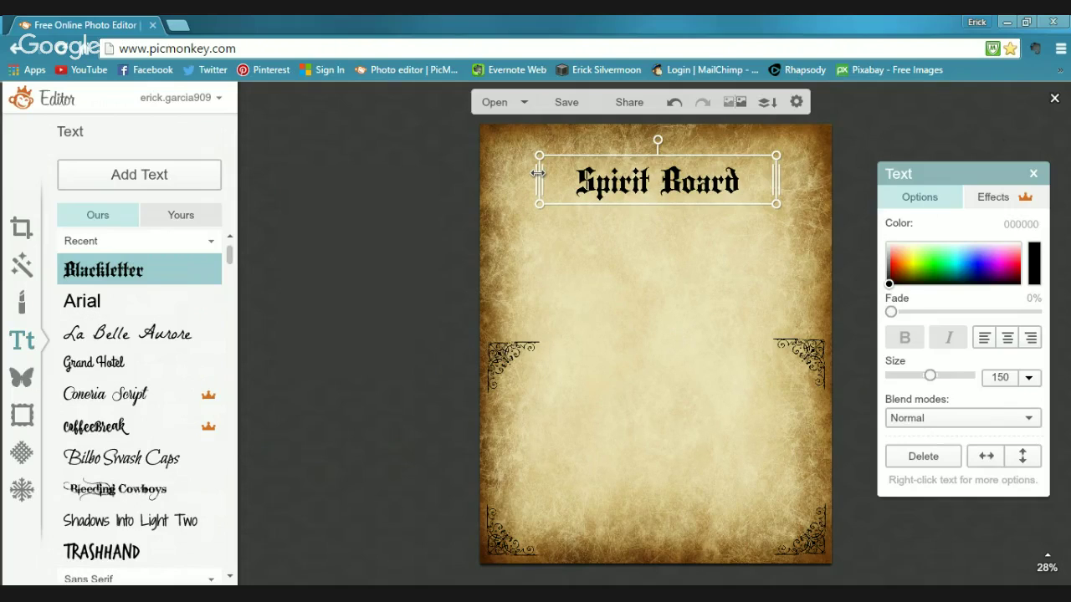
{"action": "left_click_drag", "start_coordinate": [538, 172], "coordinate": [483, 180]}
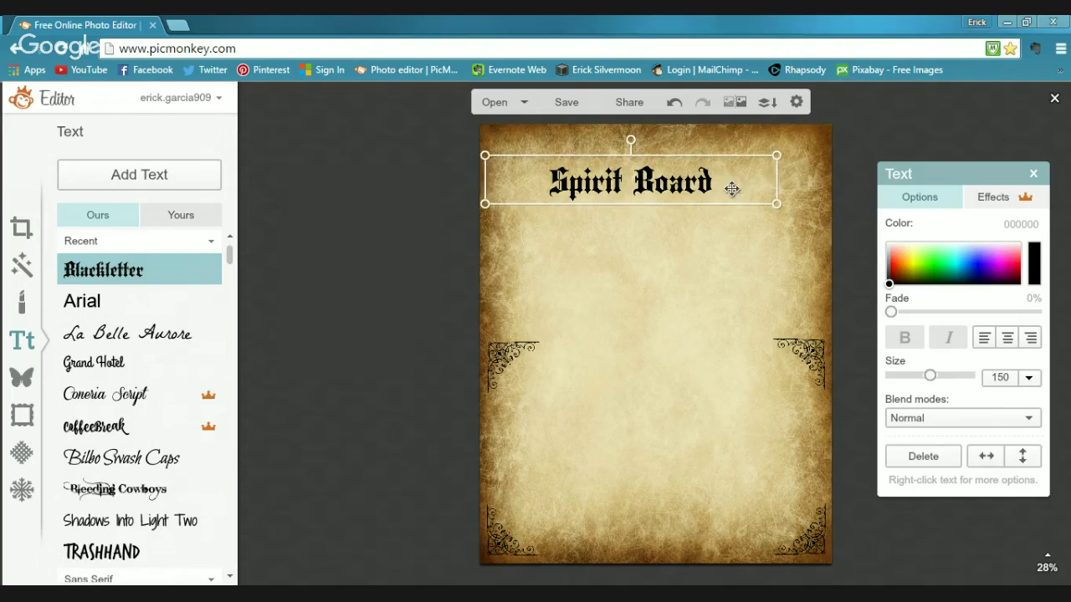
{"action": "left_click_drag", "start_coordinate": [781, 180], "coordinate": [834, 181]}
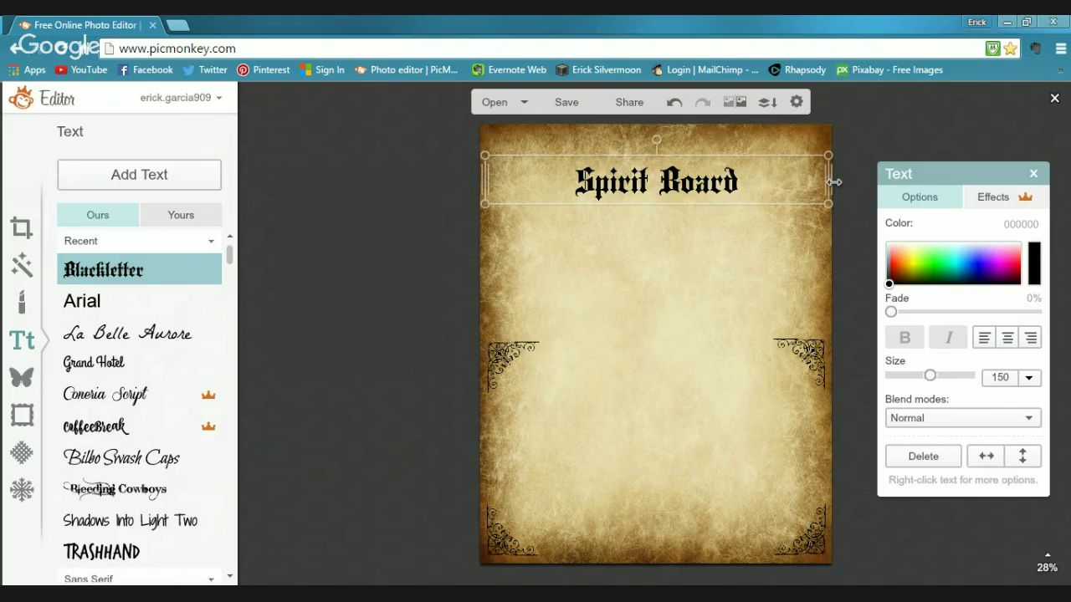
{"action": "left_click", "coordinate": [688, 265]}
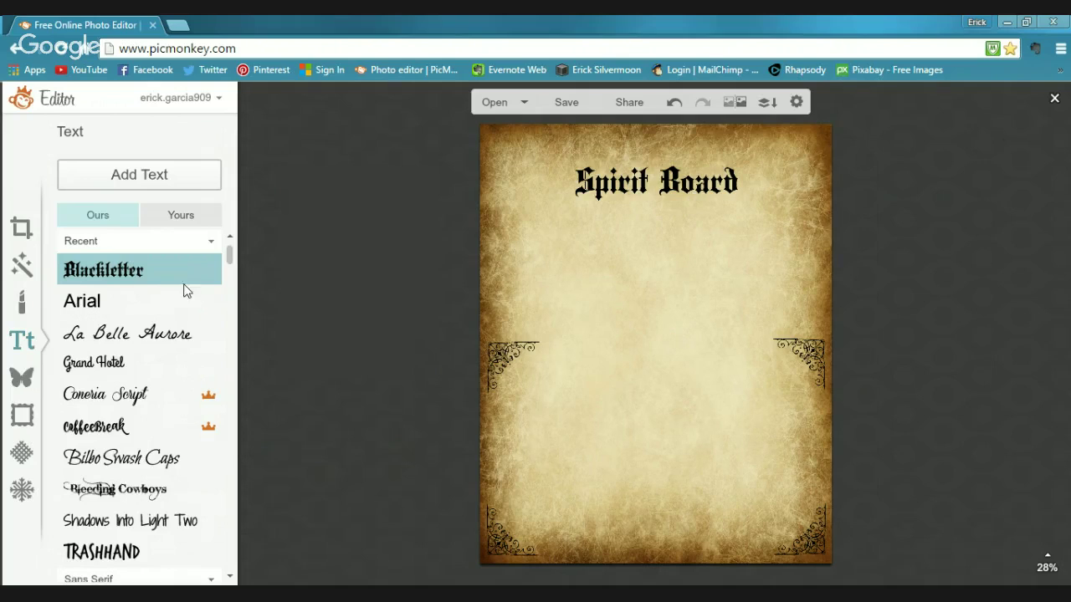
Add a second text box just below the "Spirit Board" title and set its text size to 60
{"action": "left_click", "coordinate": [134, 190]}
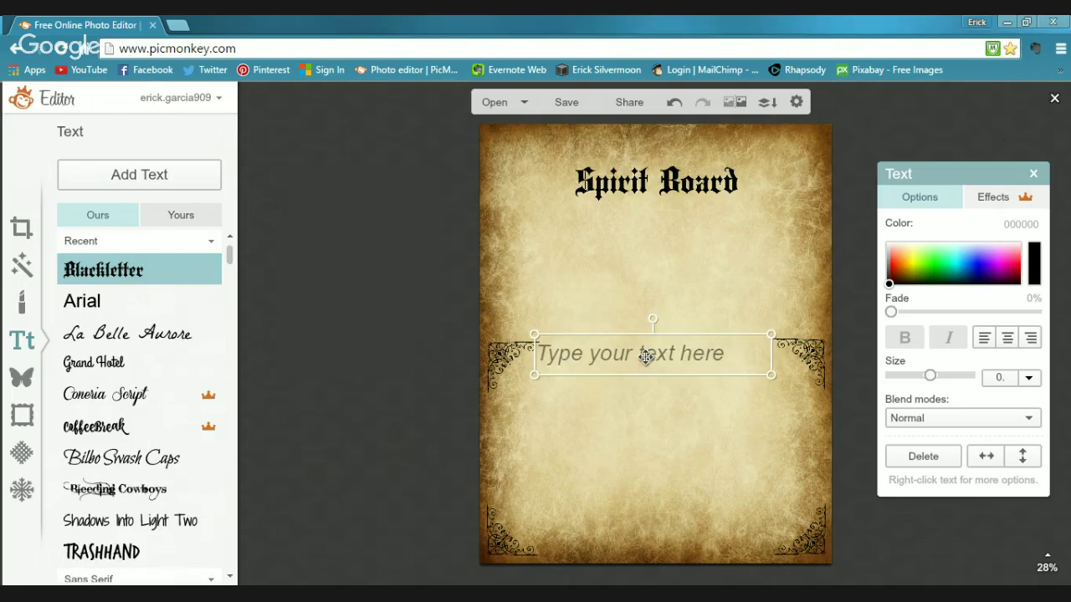
{"action": "left_click_drag", "start_coordinate": [644, 353], "coordinate": [662, 237]}
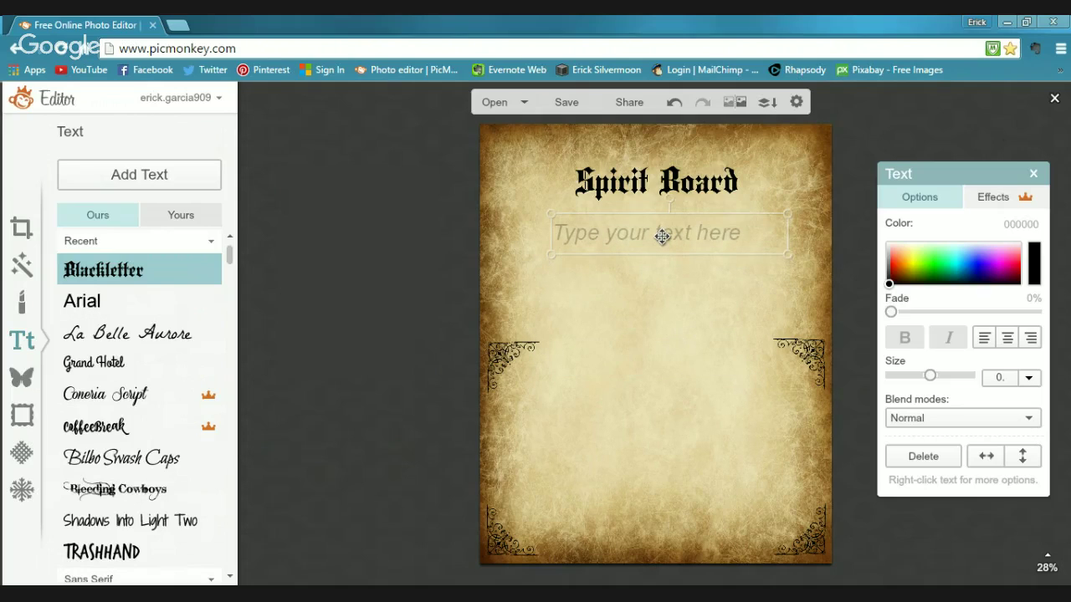
{"action": "left_click", "coordinate": [662, 236]}
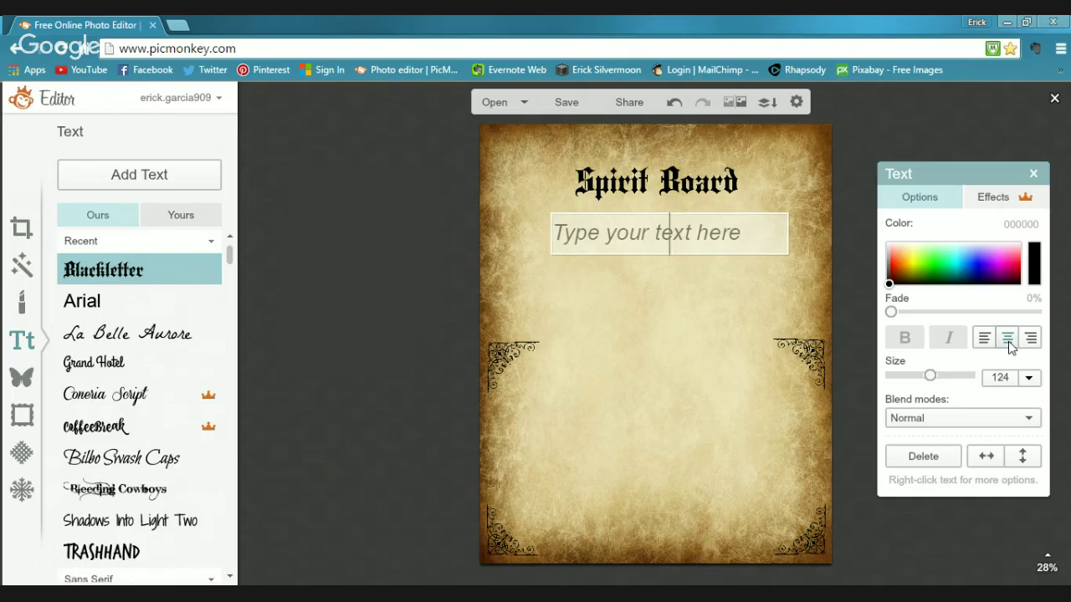
{"action": "left_click", "coordinate": [1008, 379]}
{"action": "left_click", "coordinate": [1028, 378]}
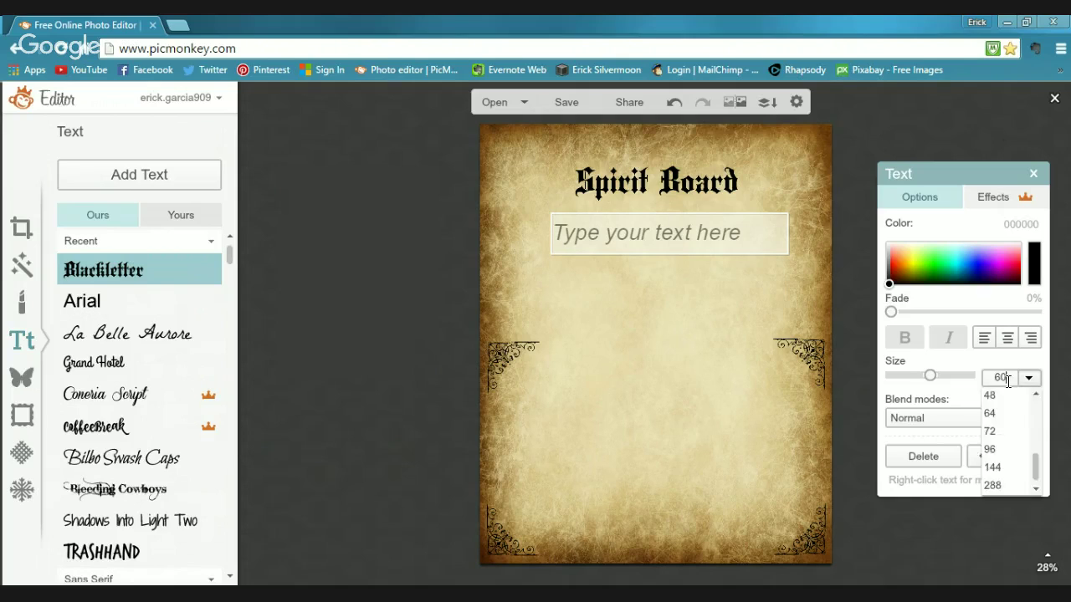
{"action": "left_click", "coordinate": [1028, 378]}
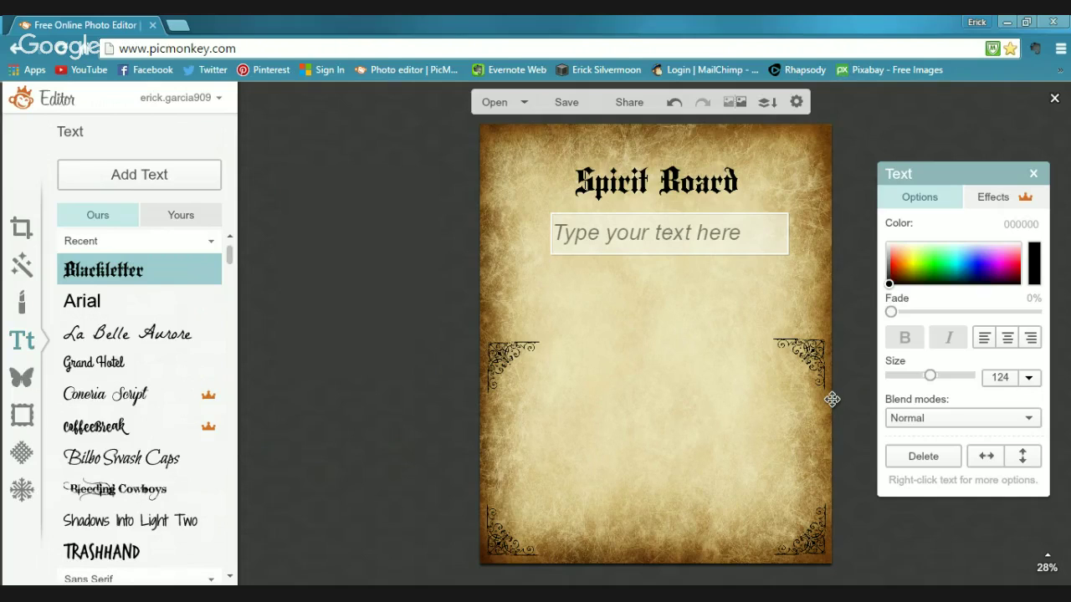
Enter the verse's opening two lines in the second text box: "Divine Spirits, Guardians of the Veil," and "part the Mist that is there."
{"action": "type", "text": "Divin"}
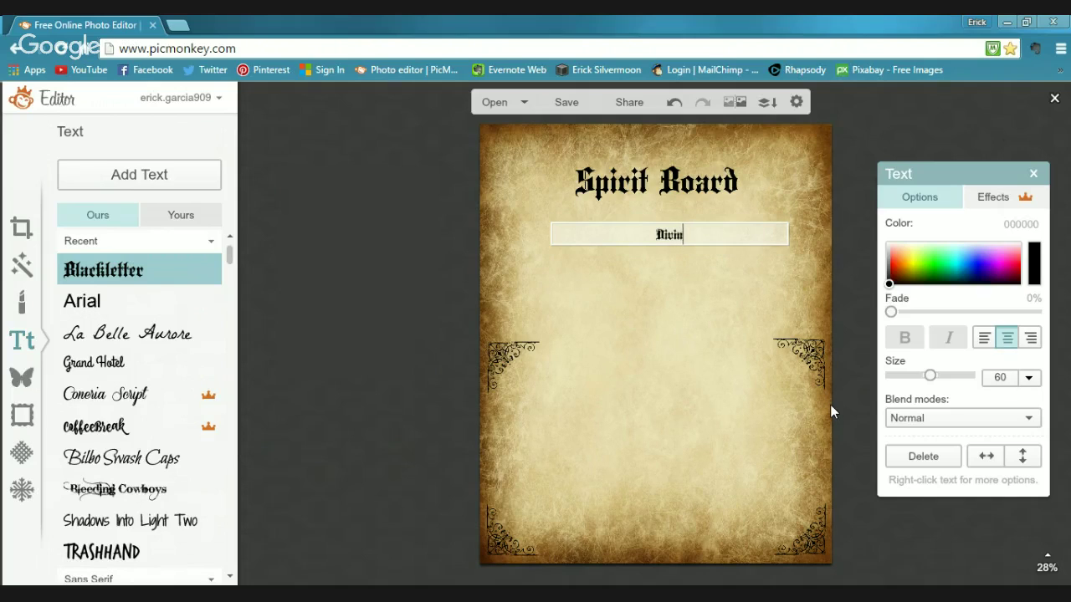
{"action": "type", "text": "e Spir"}
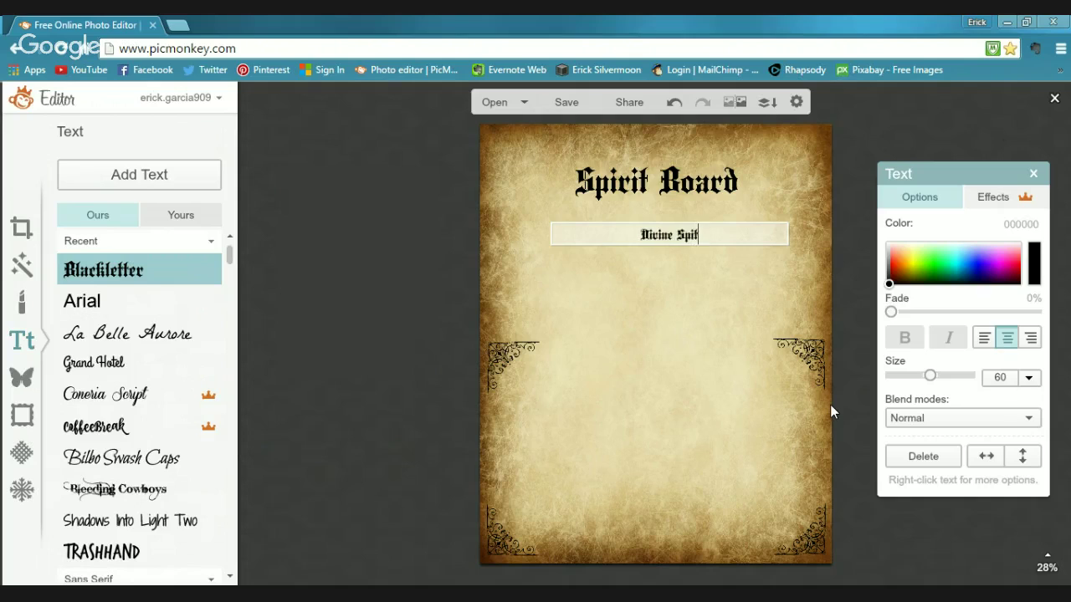
{"action": "key", "text": "BackSpace"}
{"action": "type", "text": "rits"}
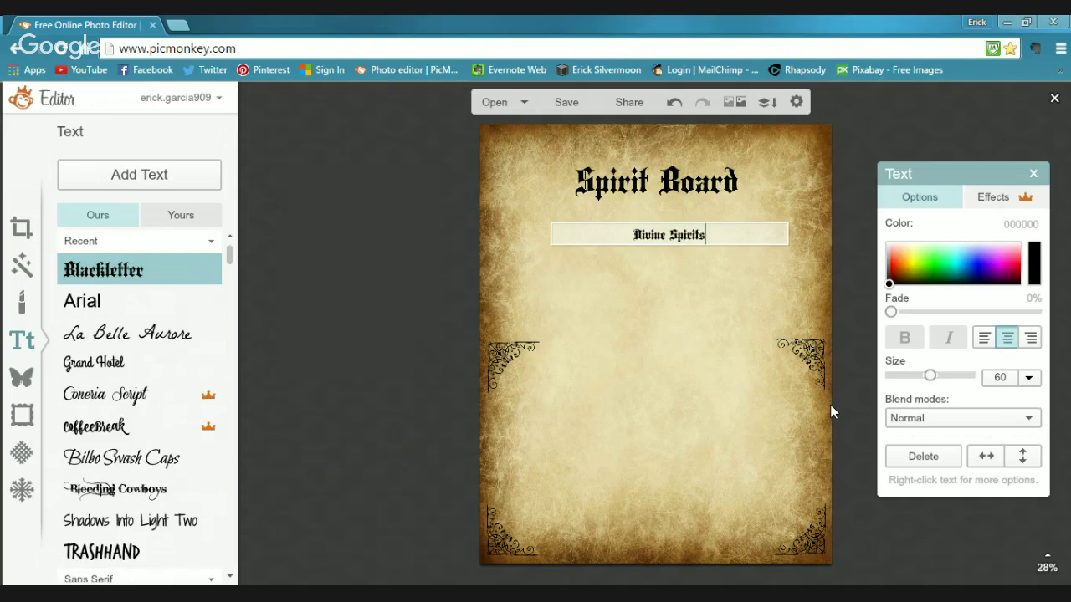
{"action": "type", "text": ", Guardians"}
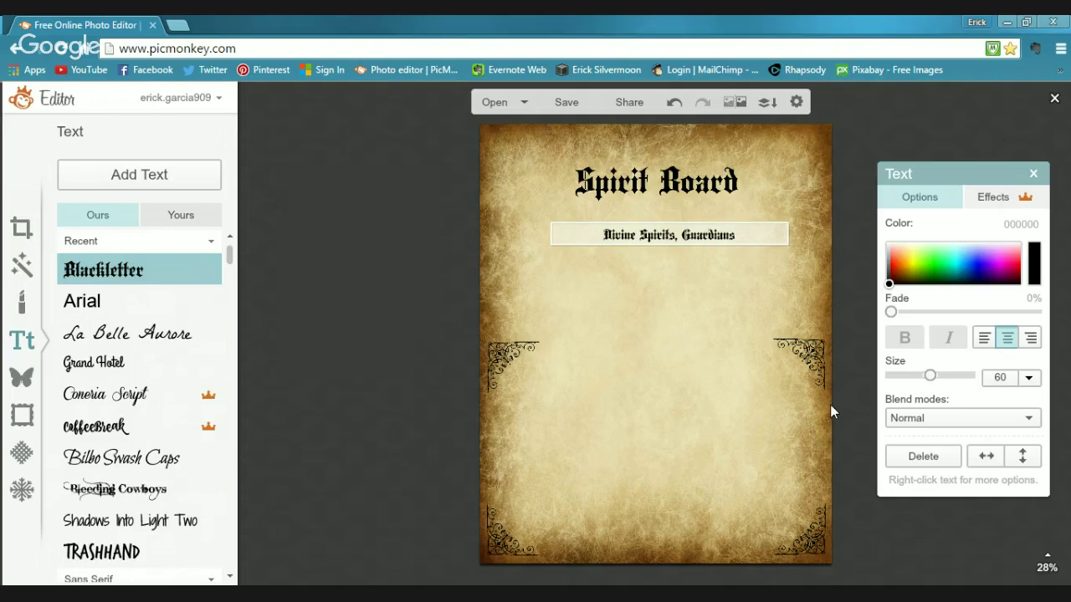
{"action": "type", "text": " of the Veil"}
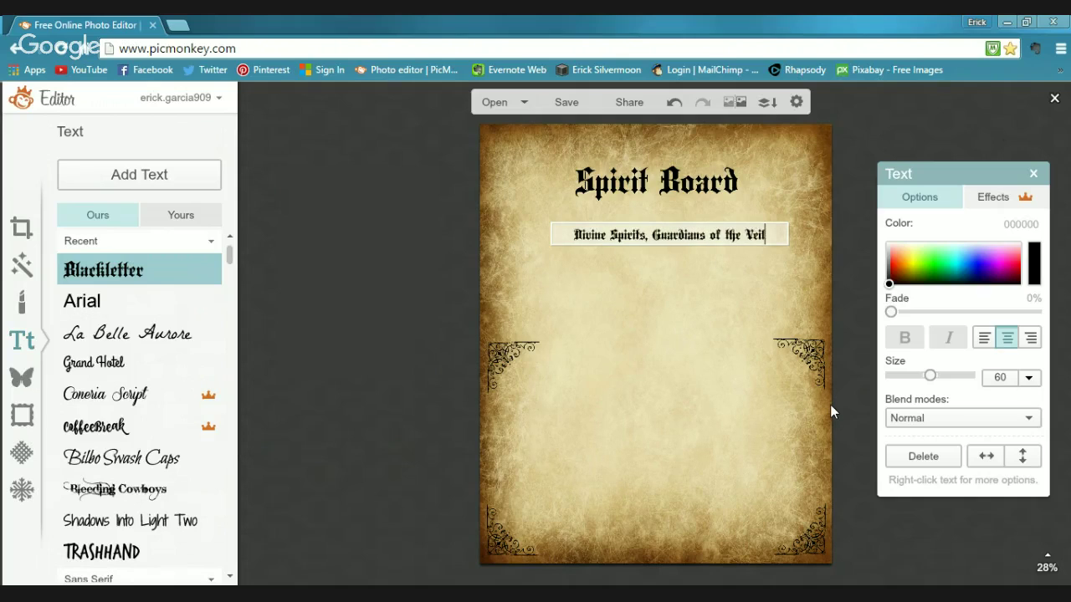
{"action": "type", "text": ","}
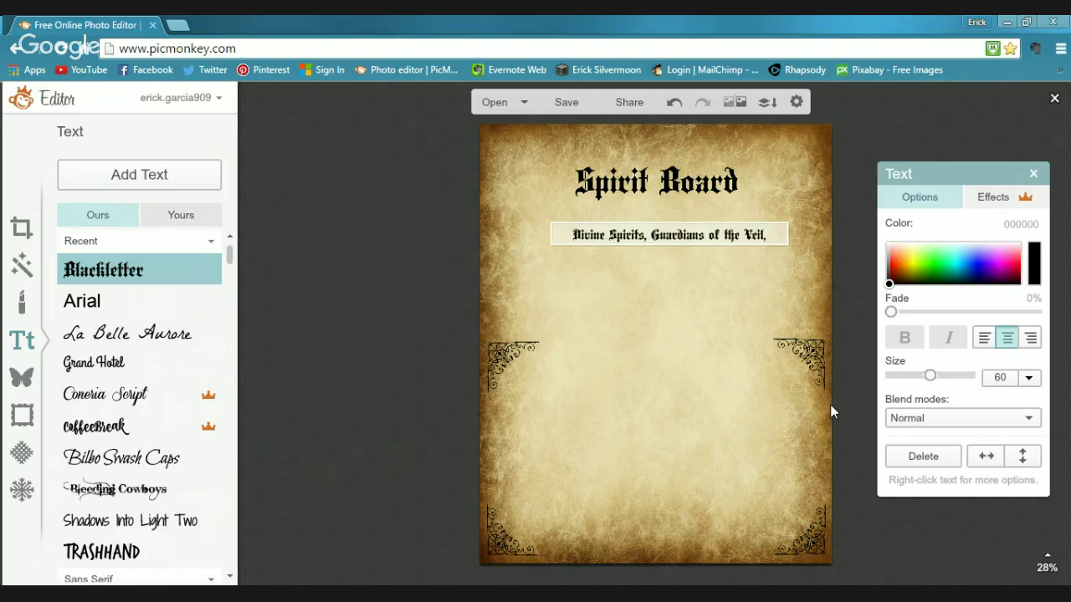
{"action": "key", "text": "Return"}
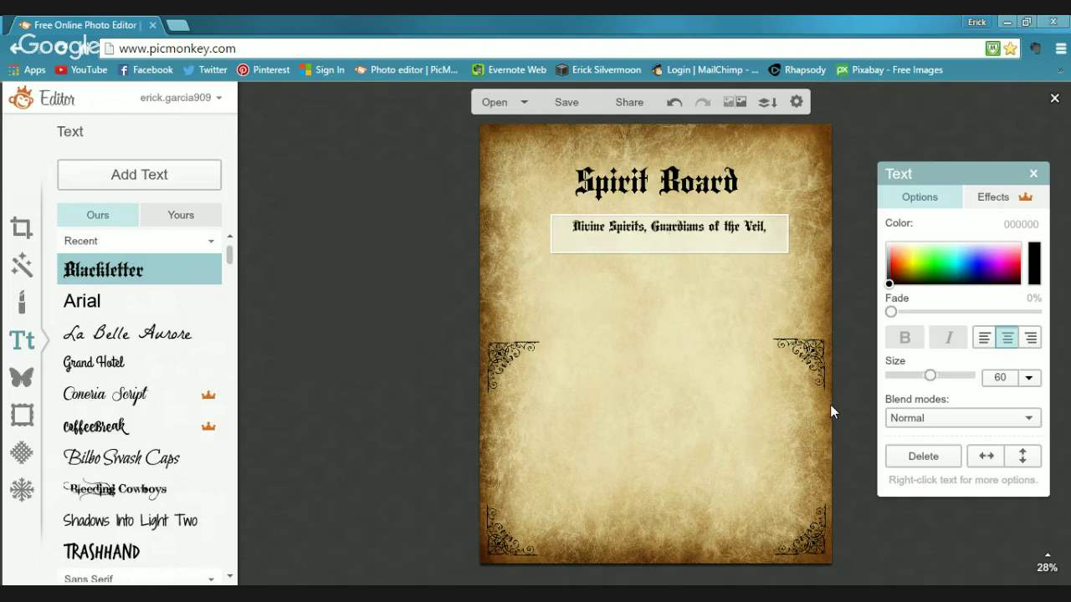
{"action": "type", "text": "part the Mist"}
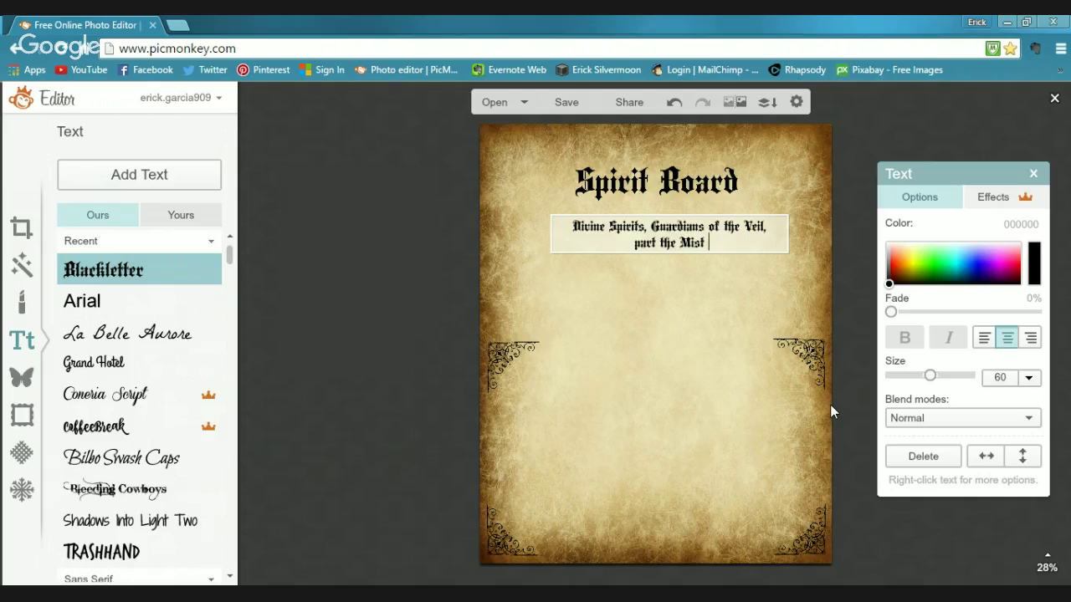
{"action": "type", "text": " that is there"}
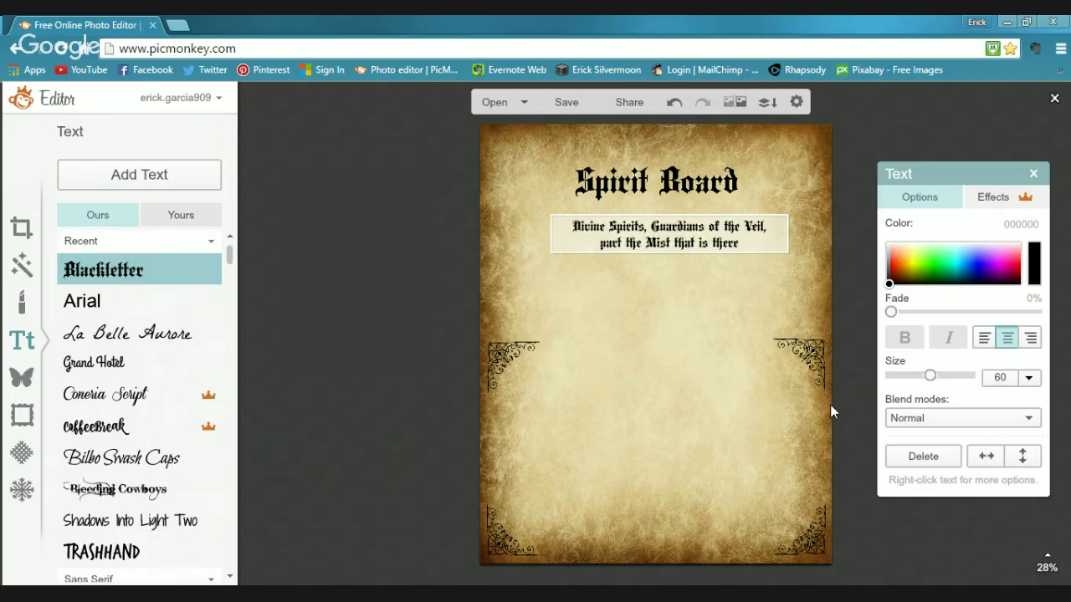
{"action": "type", "text": "."}
{"action": "key", "text": "Return"}
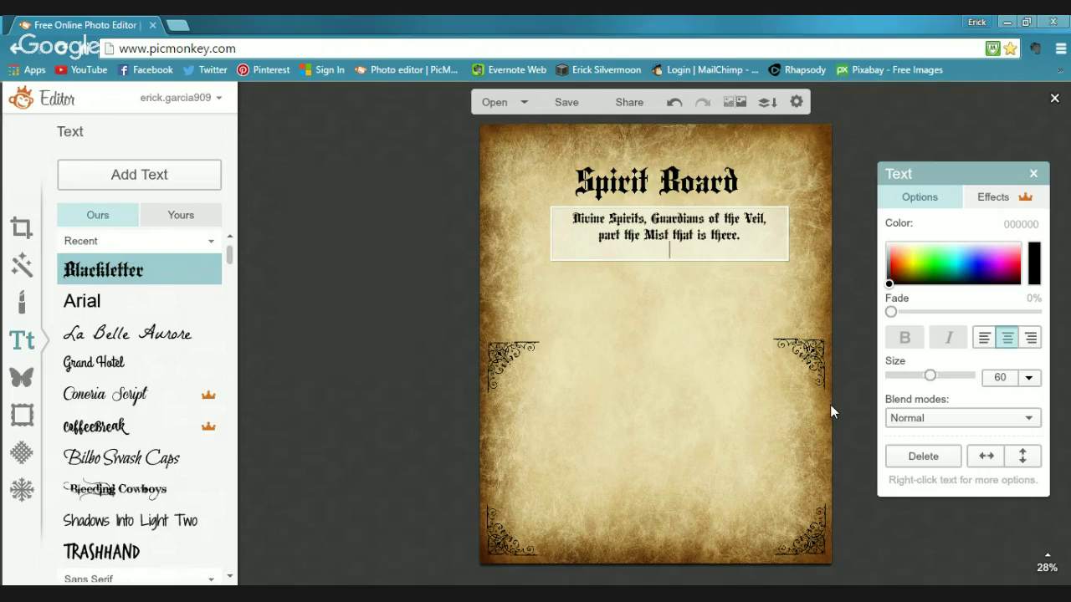
Add the verse lines "Allow my Pendulum to connect with the board," and "where the language of Magick is stored."
{"action": "type", "text": "Allow my Pend"}
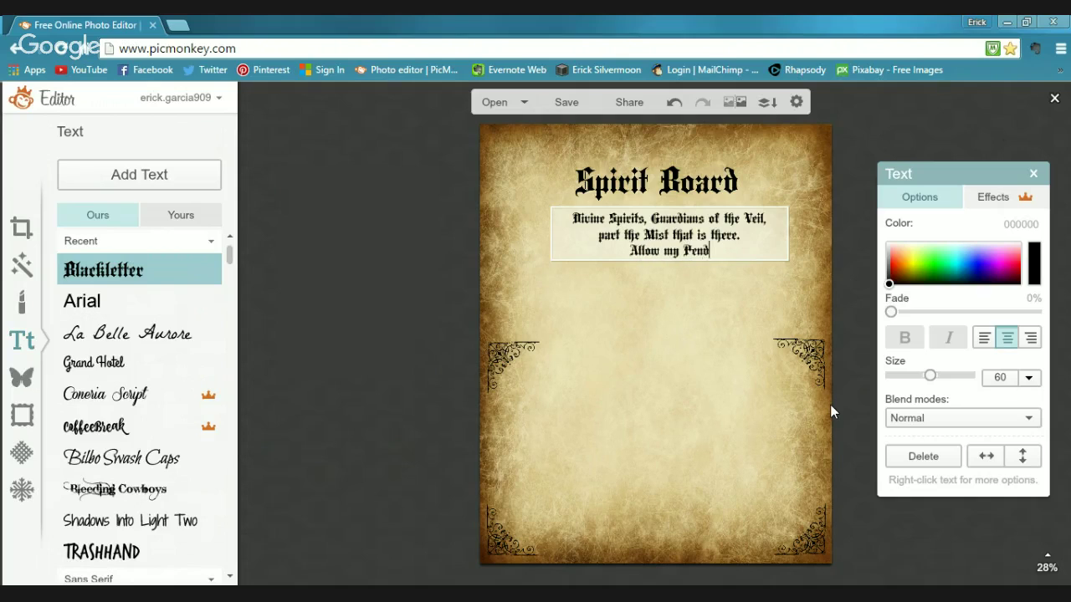
{"action": "type", "text": "ulum"}
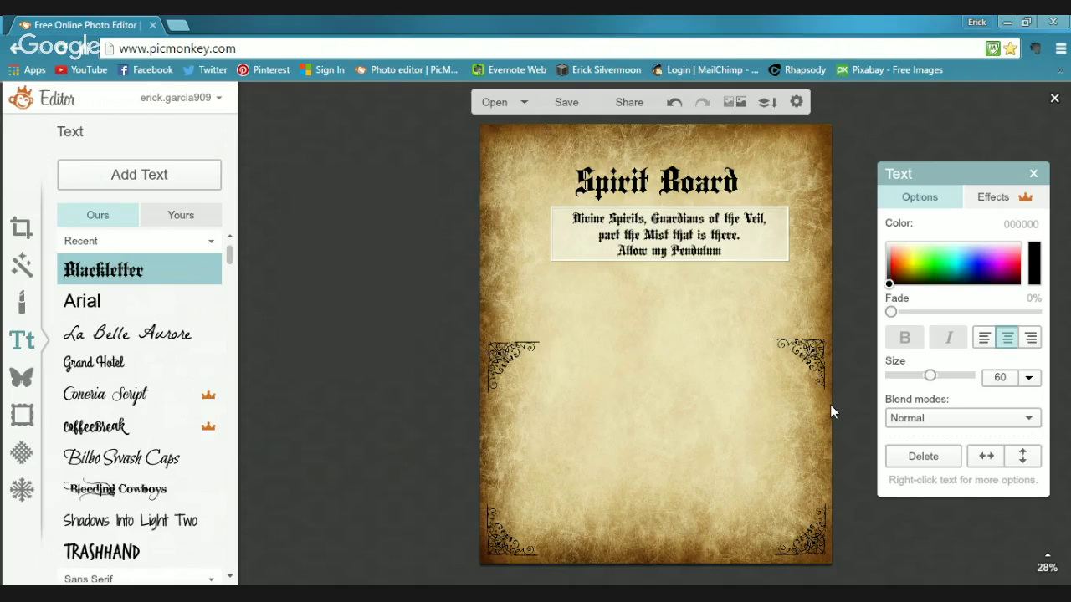
{"action": "type", "text": " to connect"}
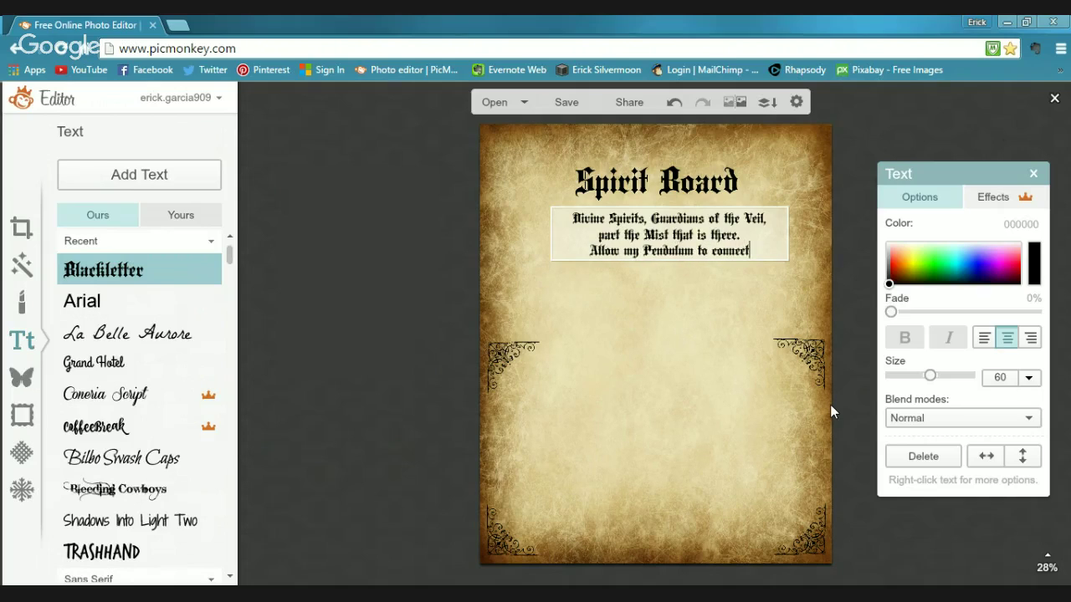
{"action": "type", "text": " wit"}
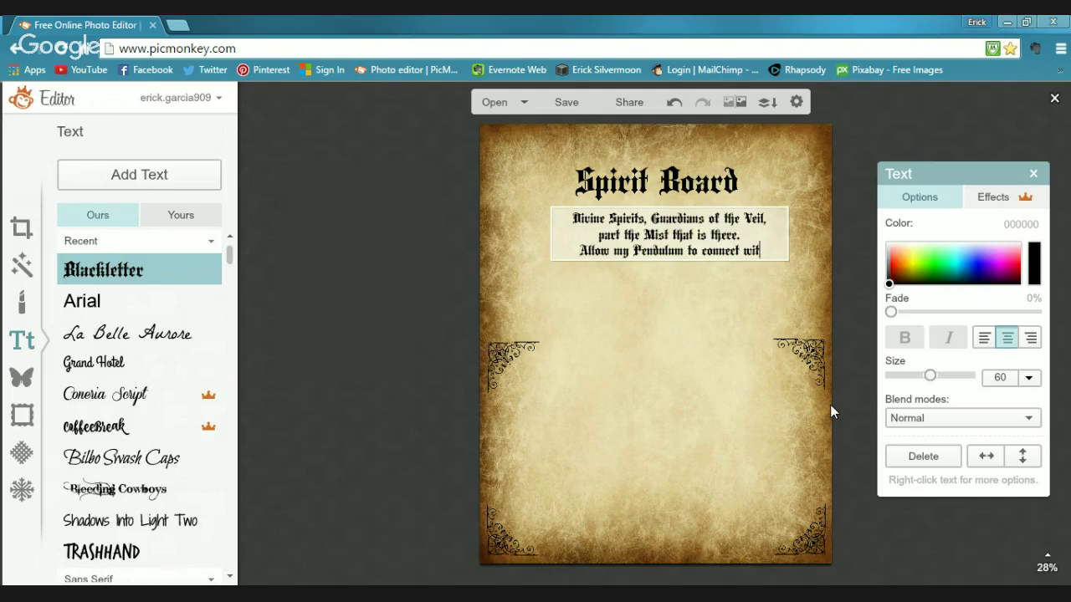
{"action": "type", "text": "h the boar"}
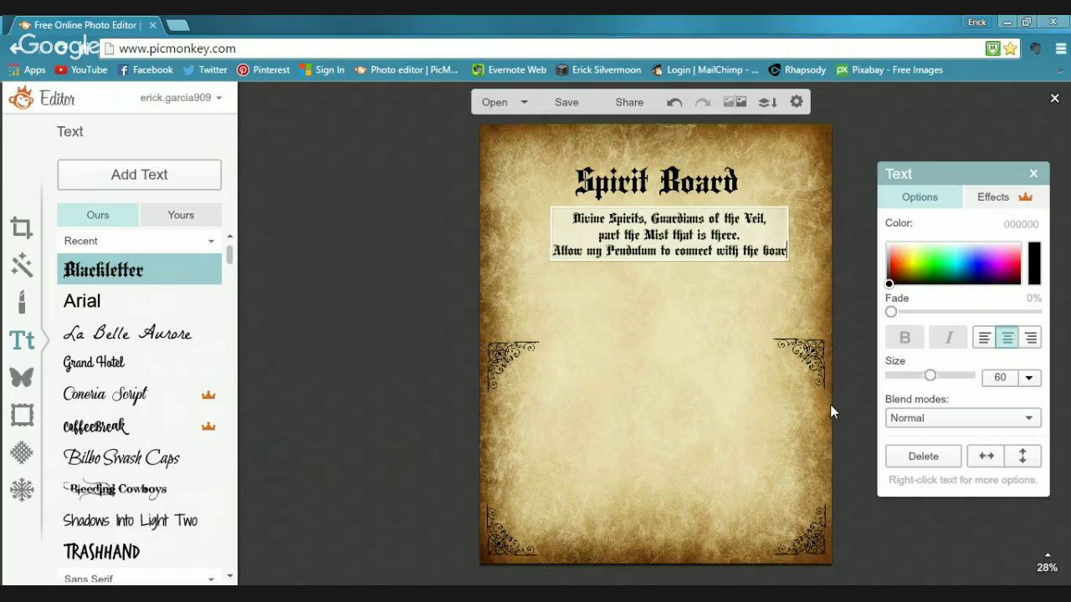
{"action": "type", "text": "d"}
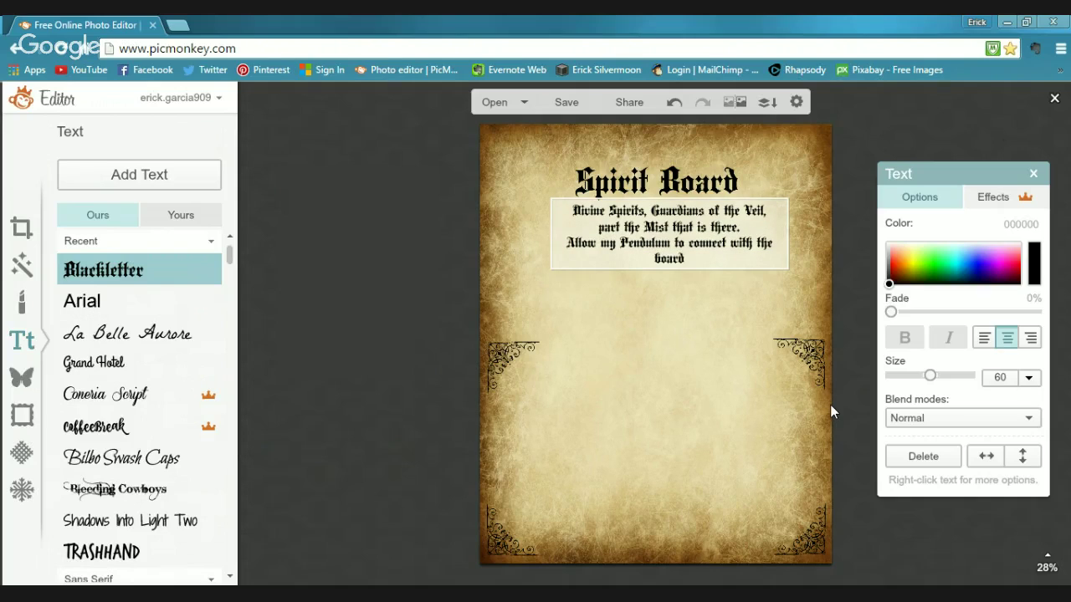
{"action": "type", "text": ","}
{"action": "key", "text": "Return"}
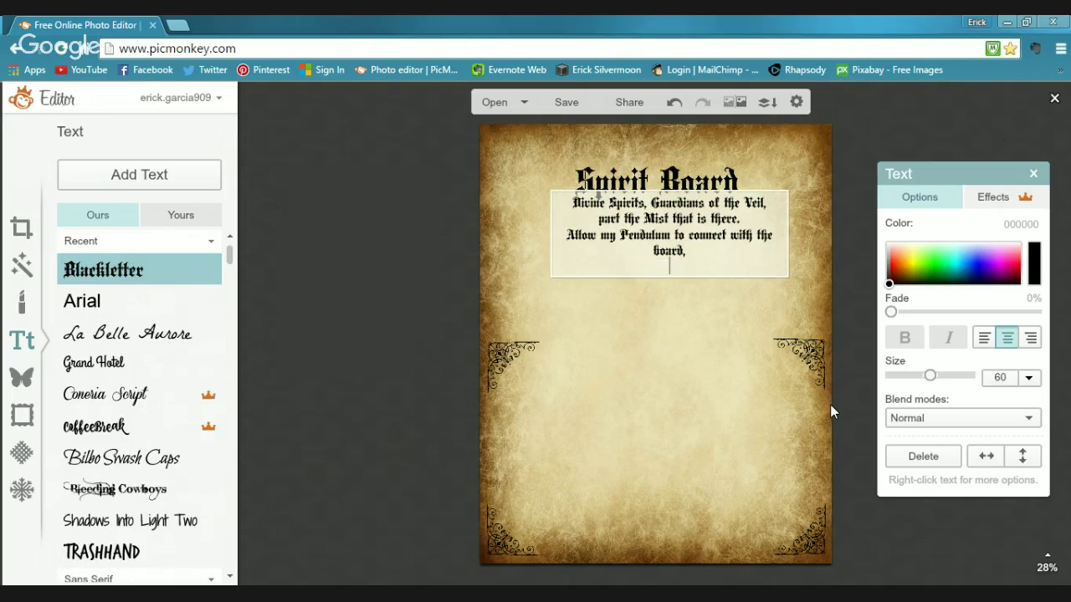
{"action": "type", "text": "where the language of "}
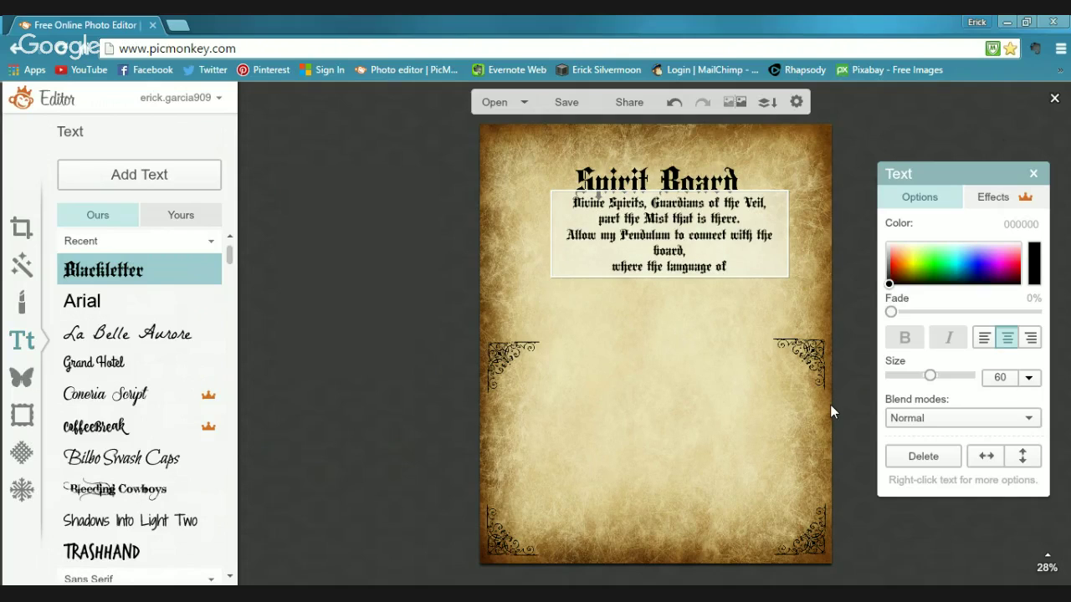
{"action": "type", "text": "Magick is stored."}
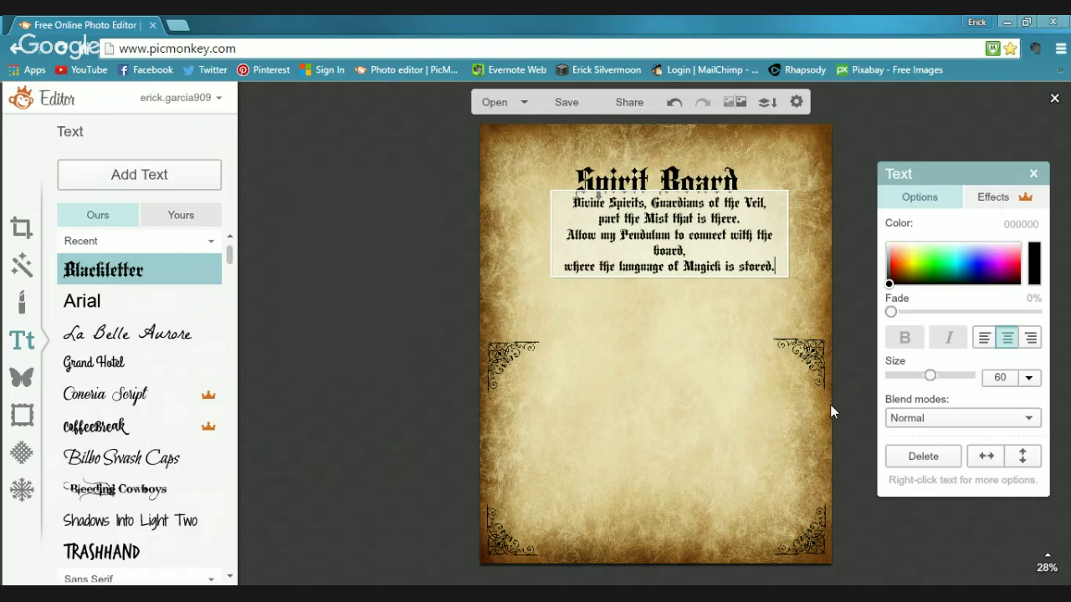
{"action": "key", "text": "Return"}
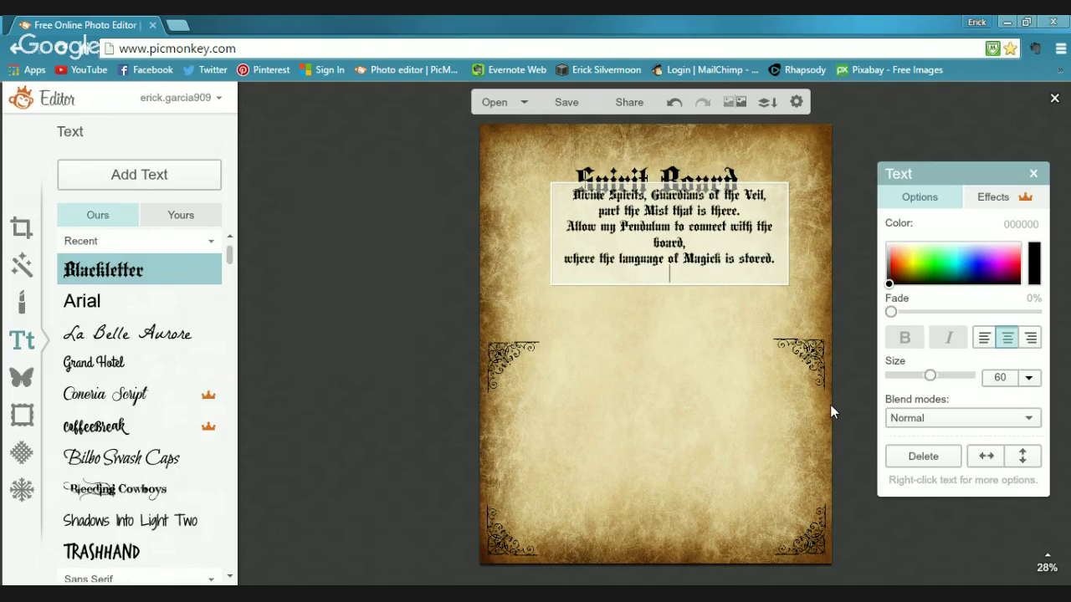
Continue the verse with "Guide my hand to the sacred number or letter," and "for I trust that all is for the better."
{"action": "type", "text": "y hand to t"}
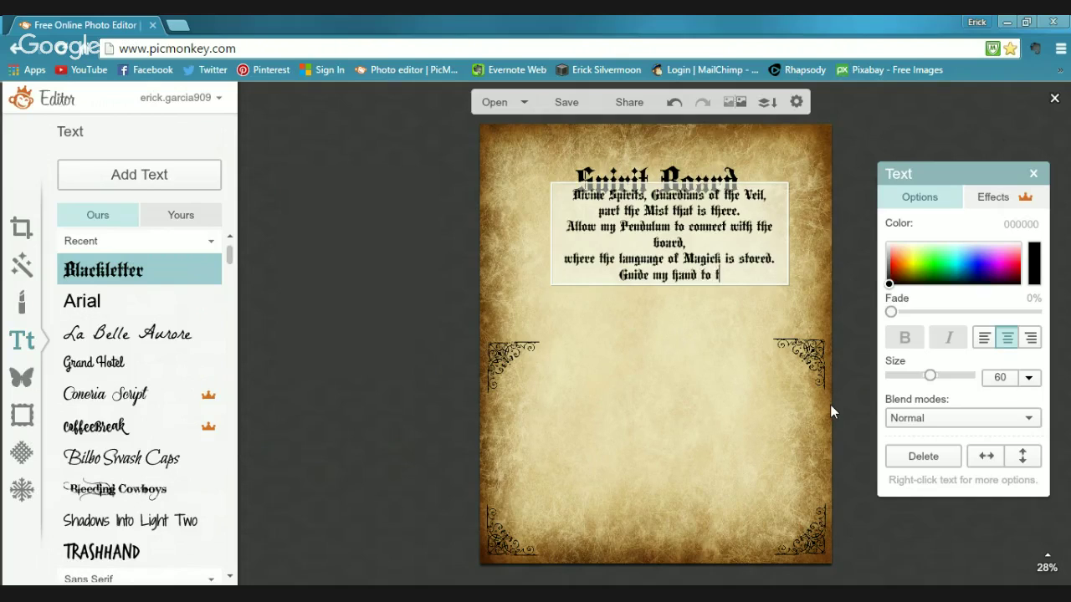
{"action": "type", "text": "he sac"}
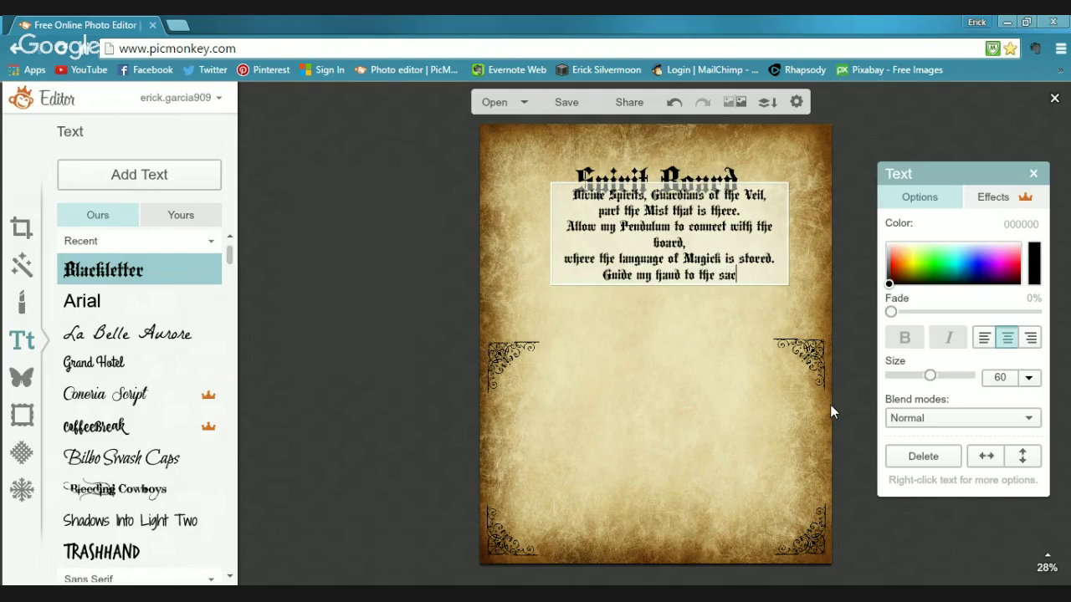
{"action": "type", "text": "red numb"}
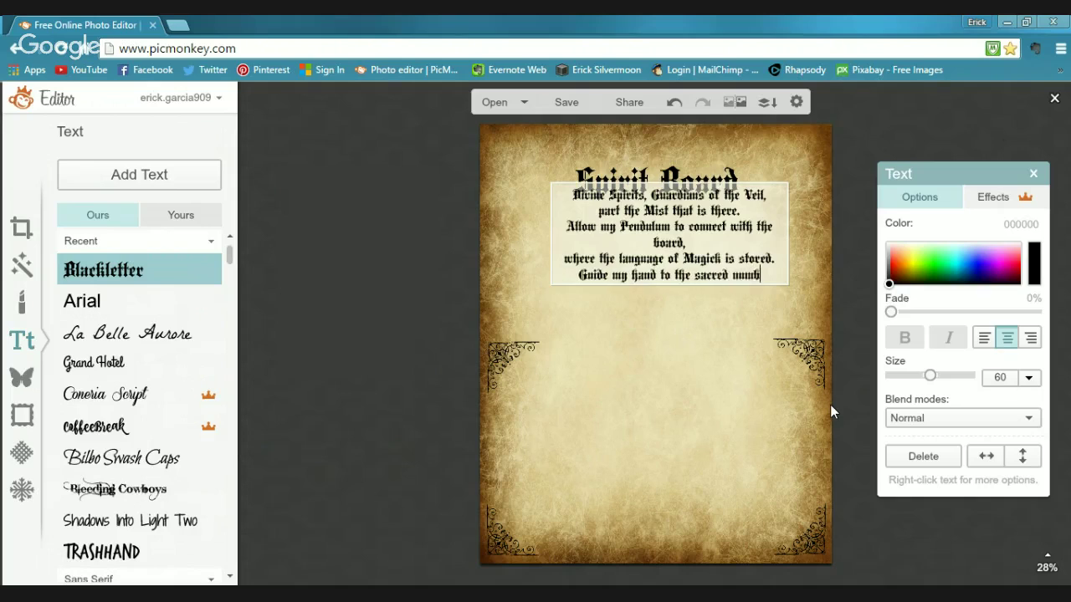
{"action": "type", "text": "er or letter,"}
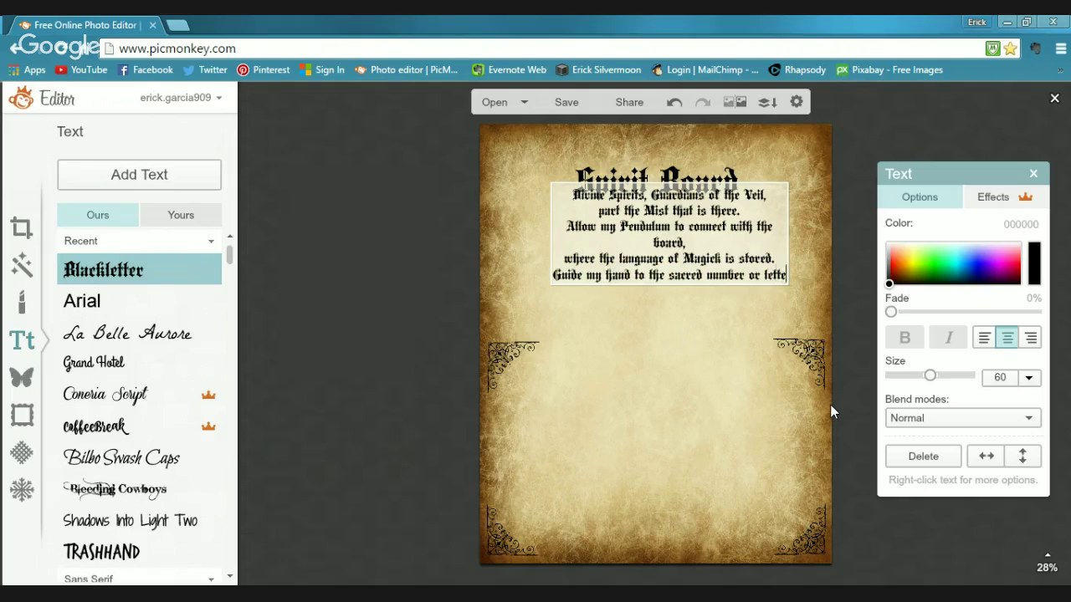
{"action": "key", "text": "Return"}
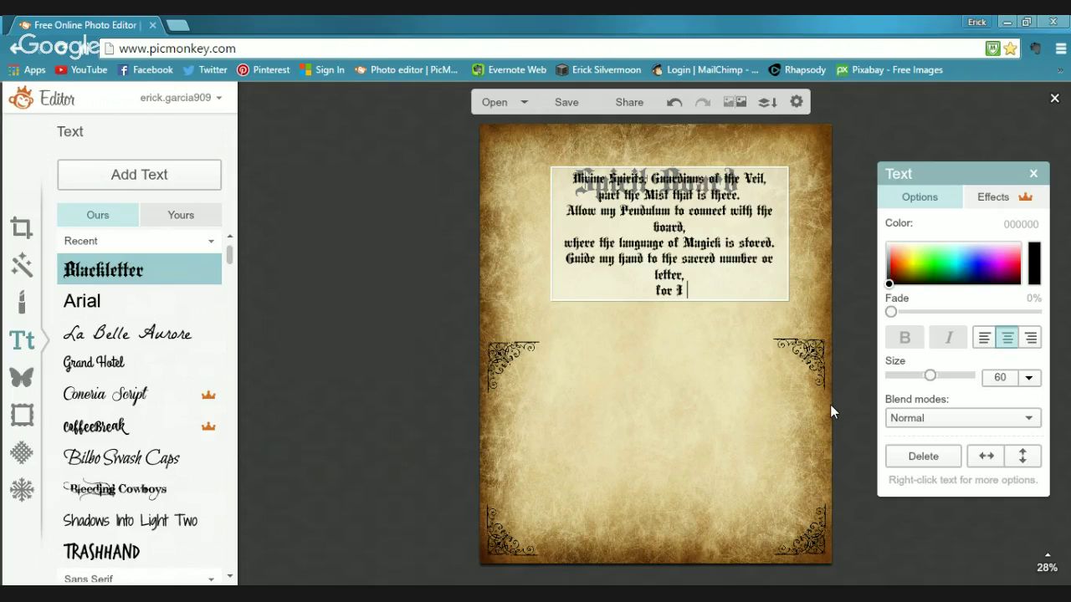
{"action": "type", "text": "for I trust that all is "}
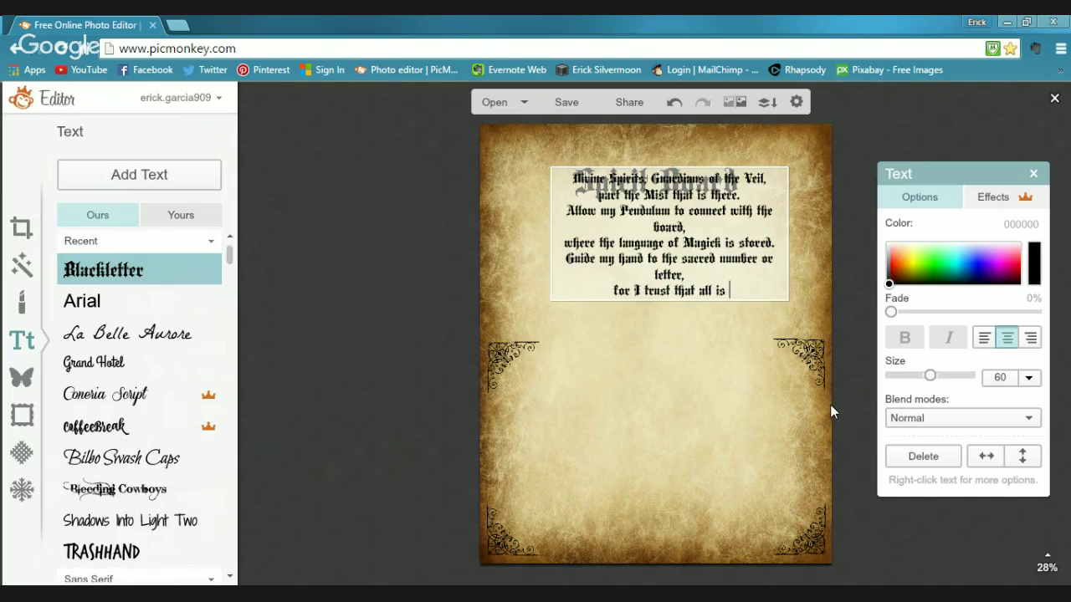
{"action": "type", "text": "for the be"}
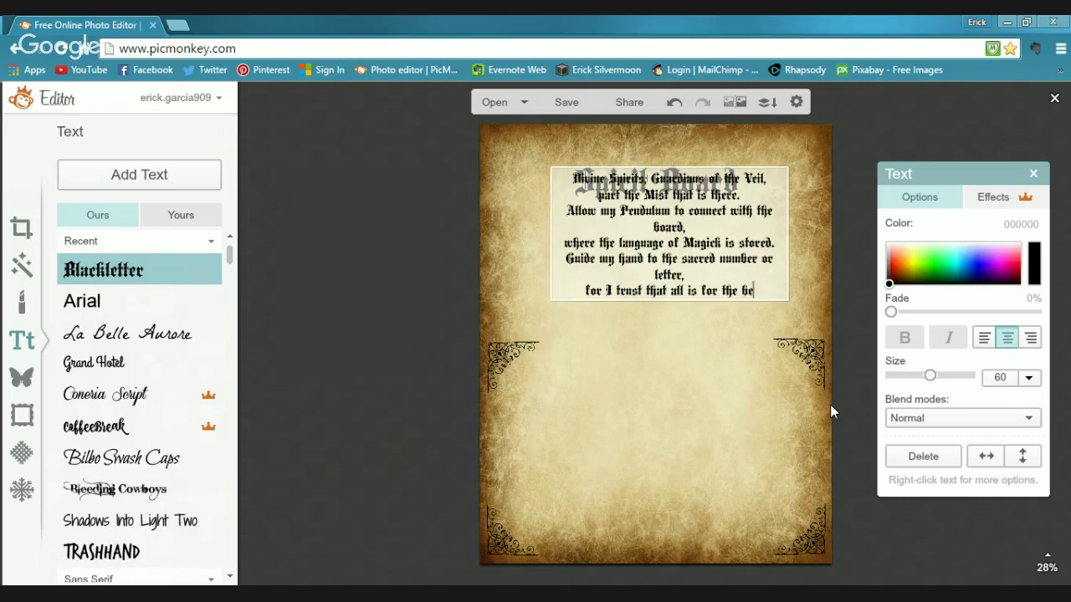
{"action": "type", "text": "tter."}
{"action": "key", "text": "Return"}
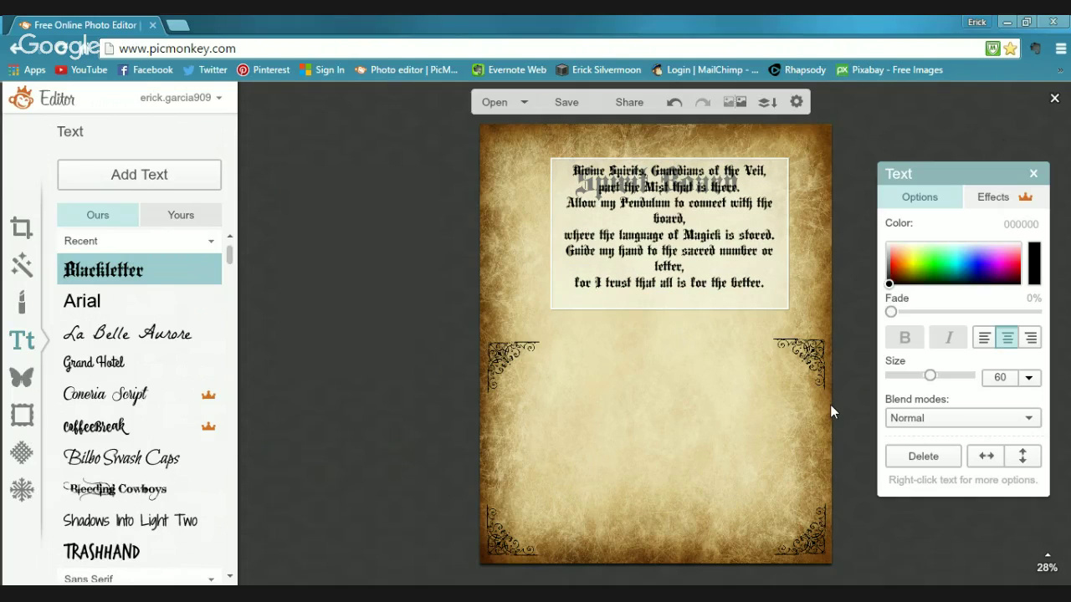
Finish the verse with the lines "Swing and sway whichever way," and "the Spirits of the Board shall say."
{"action": "type", "text": "Swing and sway"}
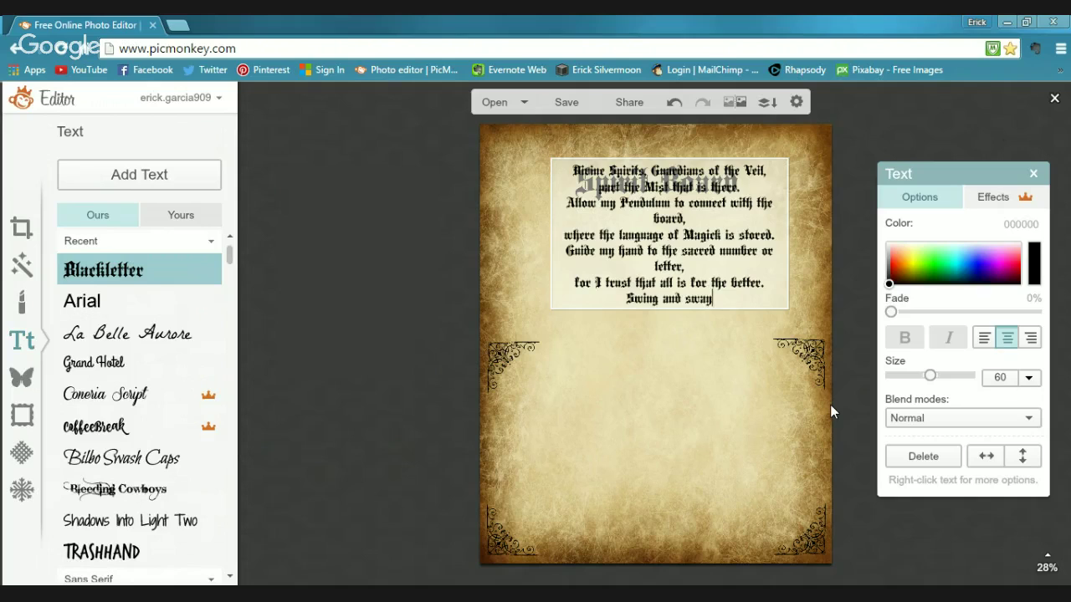
{"action": "type", "text": " whichev"}
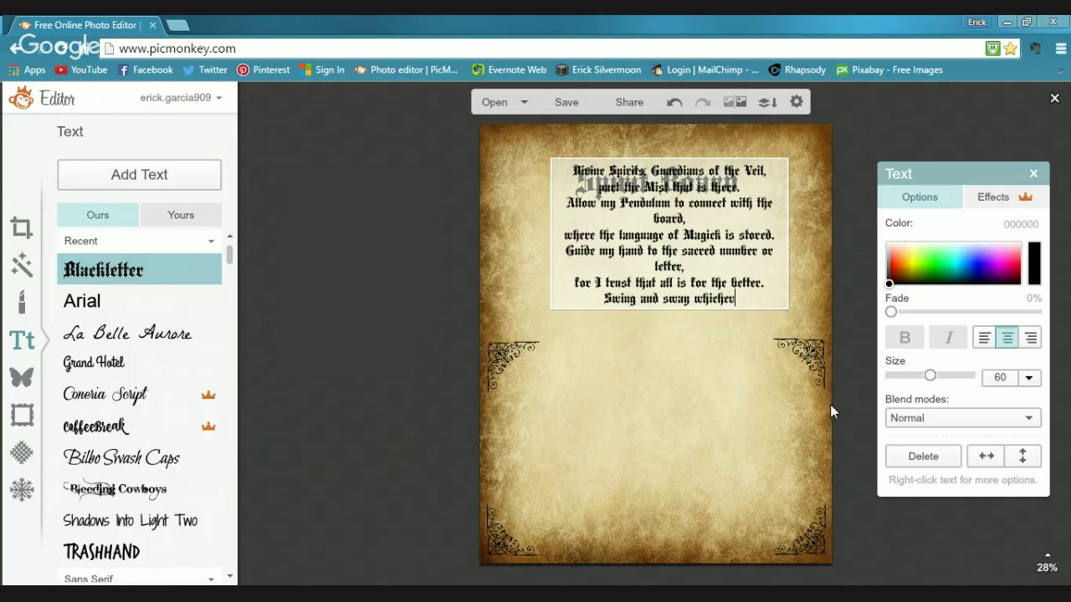
{"action": "type", "text": "er way,"}
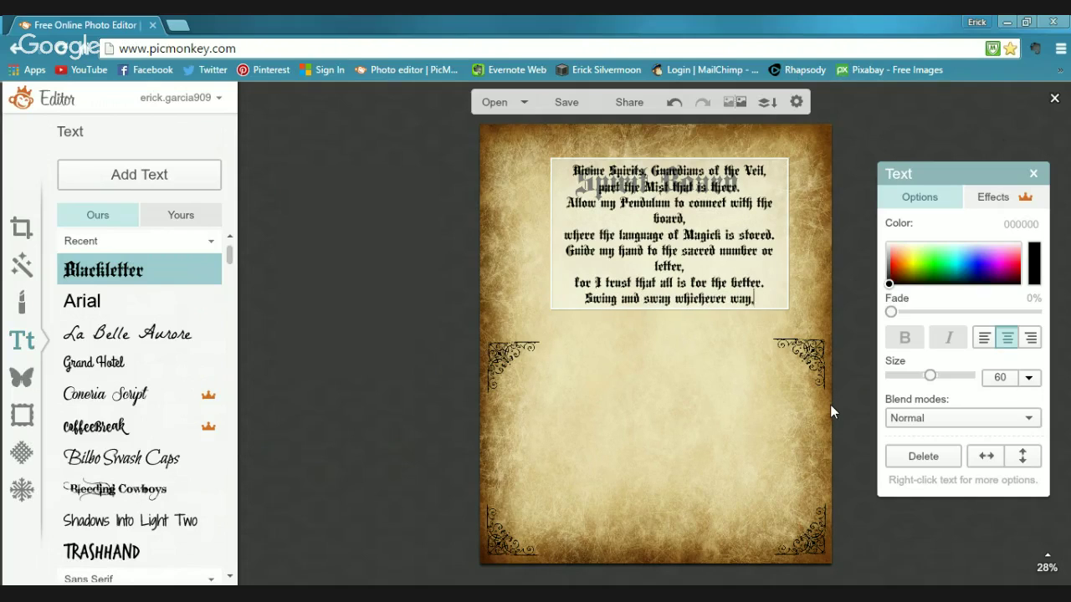
{"action": "key", "text": "Return"}
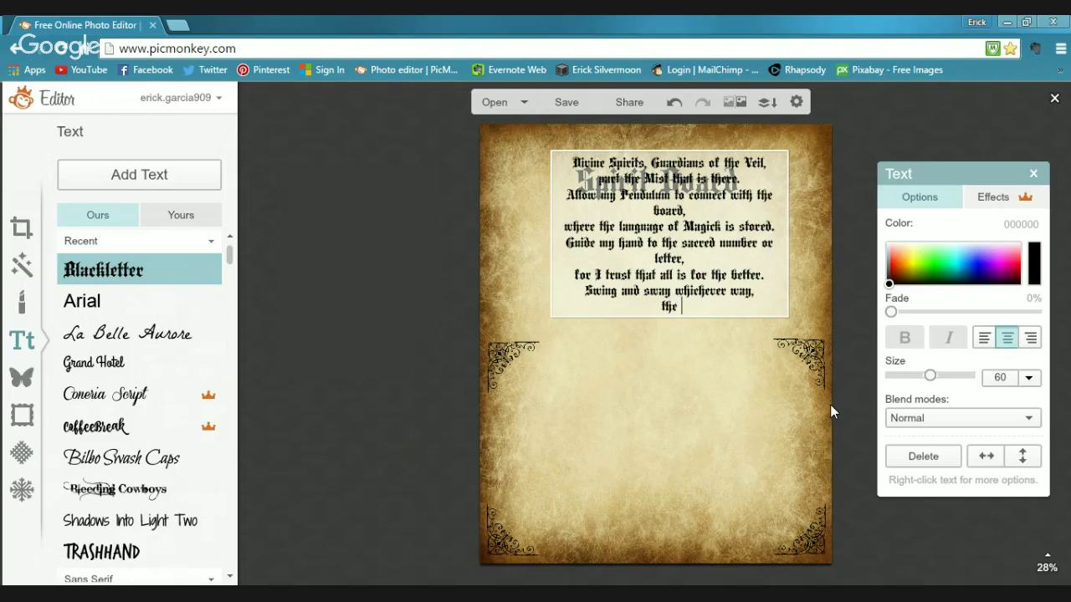
{"action": "type", "text": "the Spirits of the Board"}
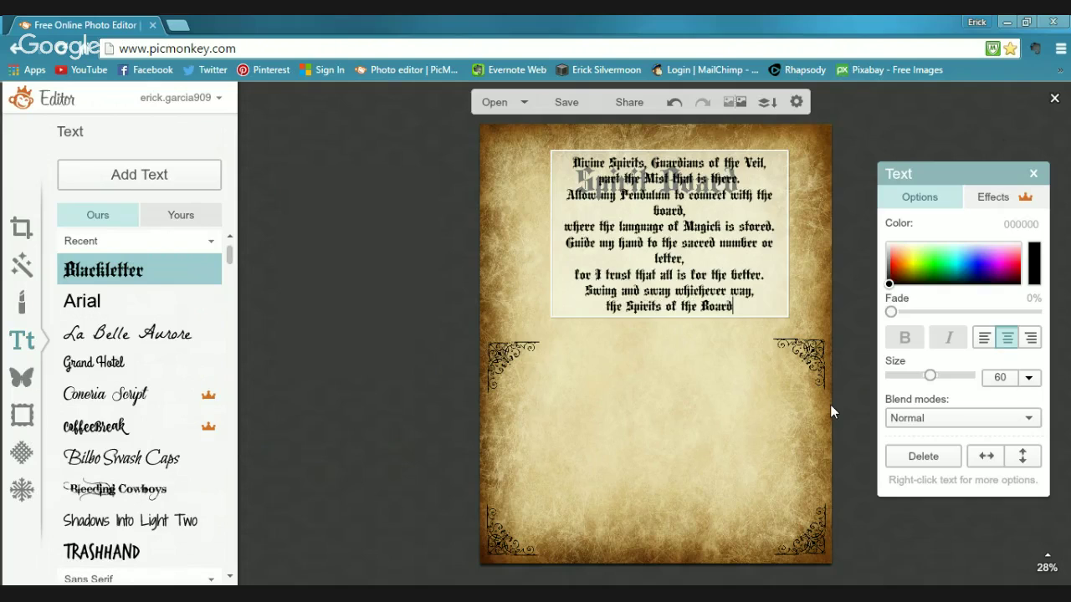
{"action": "type", "text": " shall say"}
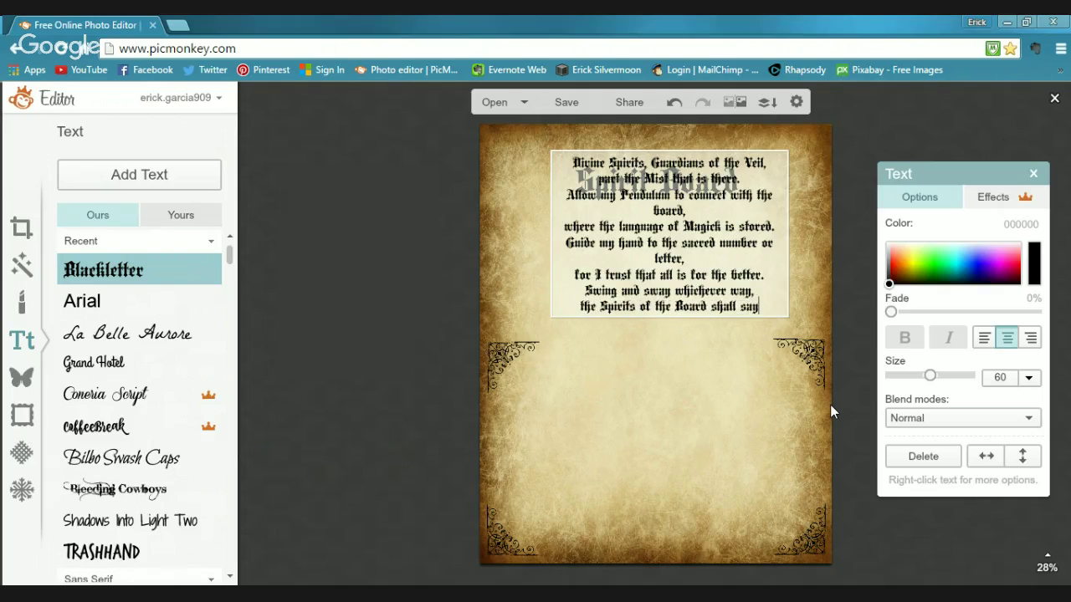
{"action": "type", "text": "."}
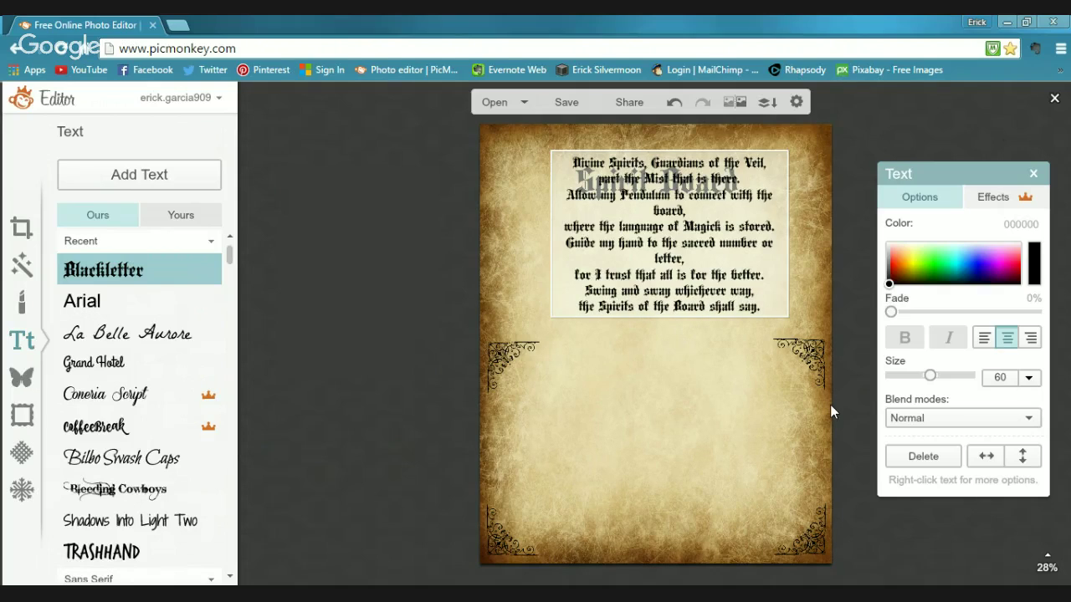
Move the verse below the "Spirit Board" title and widen its text box to span the page's full width
{"action": "left_click", "coordinate": [656, 362]}
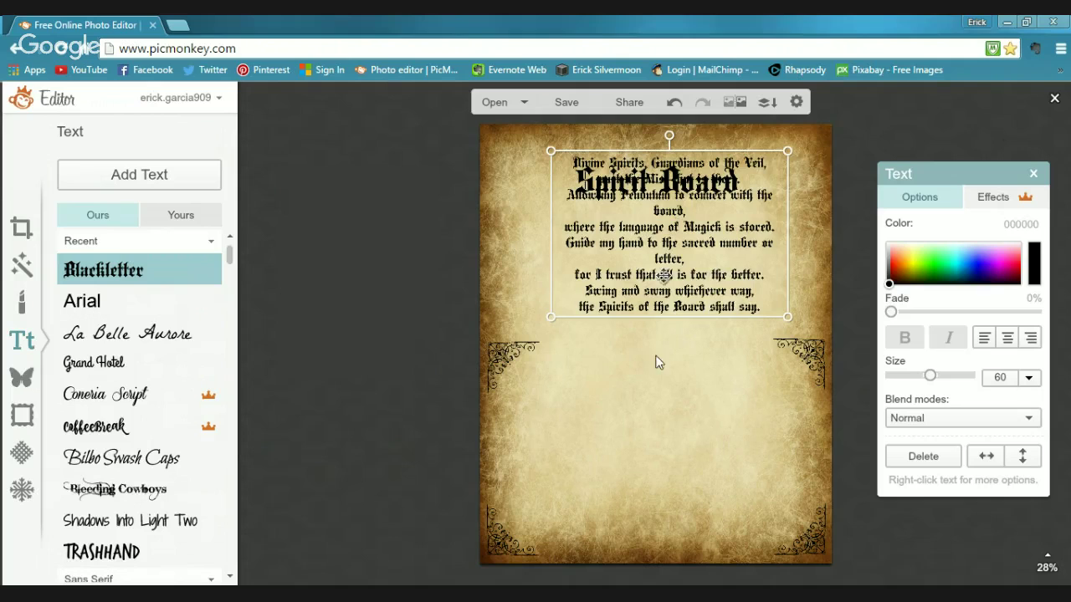
{"action": "left_click_drag", "start_coordinate": [655, 251], "coordinate": [652, 281]}
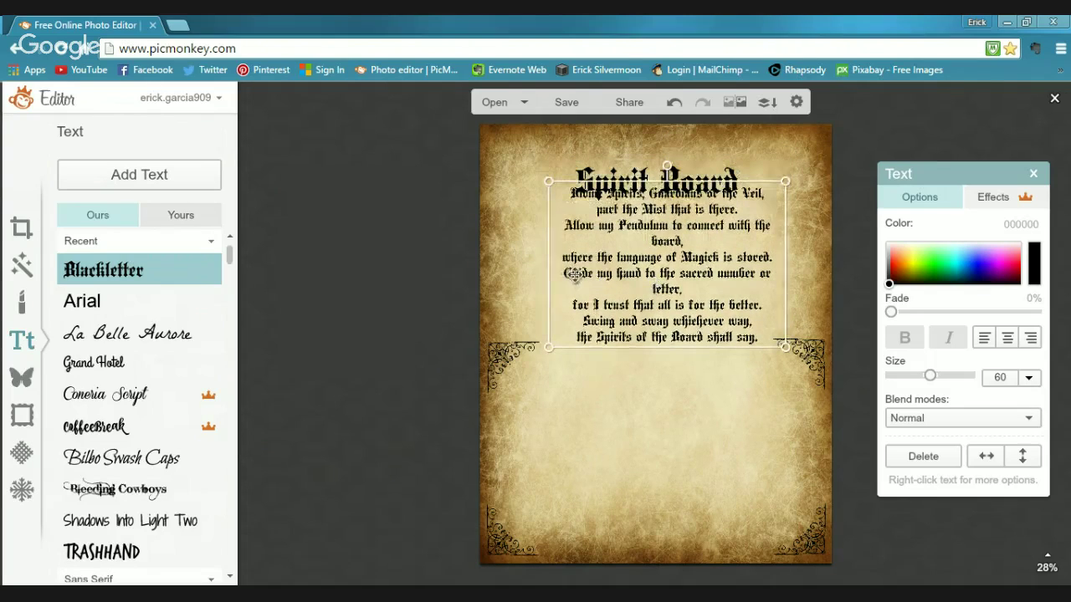
{"action": "left_click_drag", "start_coordinate": [548, 276], "coordinate": [482, 277]}
{"action": "left_click_drag", "start_coordinate": [778, 257], "coordinate": [824, 268]}
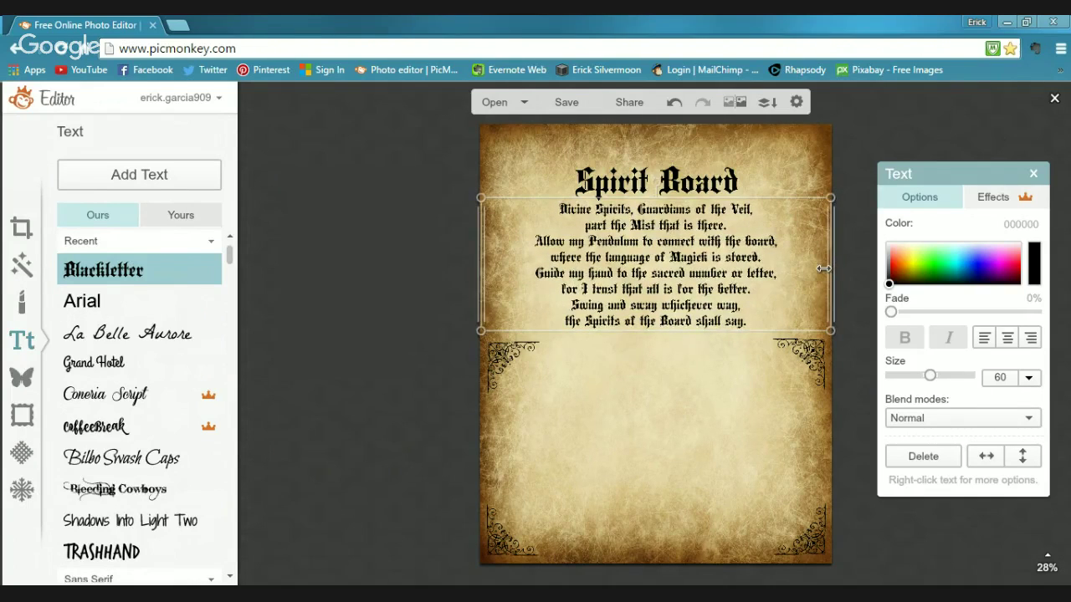
{"action": "left_click", "coordinate": [705, 375]}
Raise the "Spirit Board" title slightly above the verse and stretch its text box to both page edges
{"action": "left_click", "coordinate": [646, 174]}
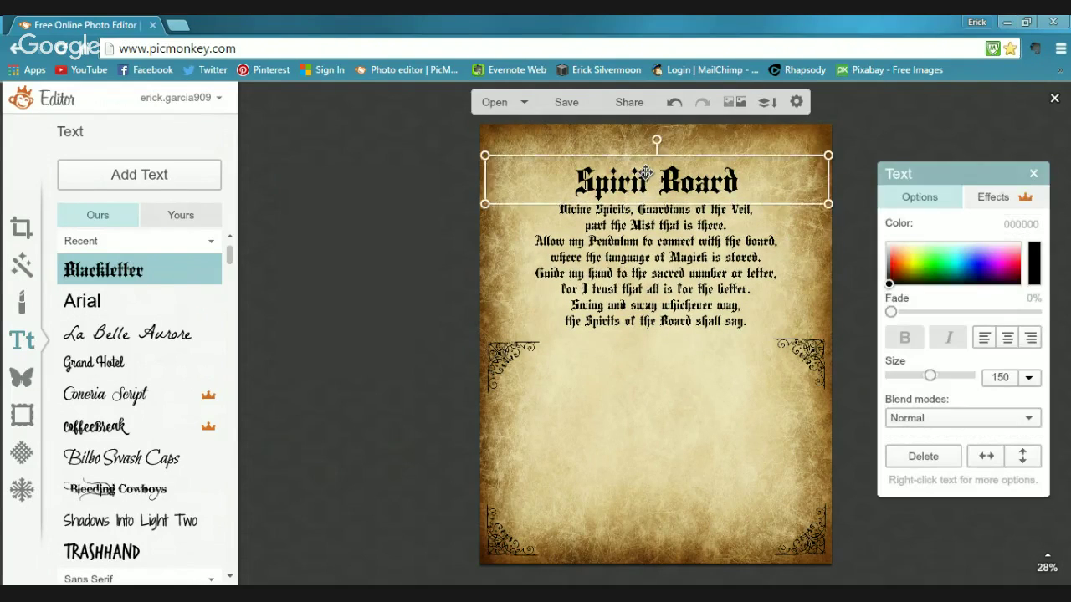
{"action": "left_click_drag", "start_coordinate": [646, 173], "coordinate": [646, 166]}
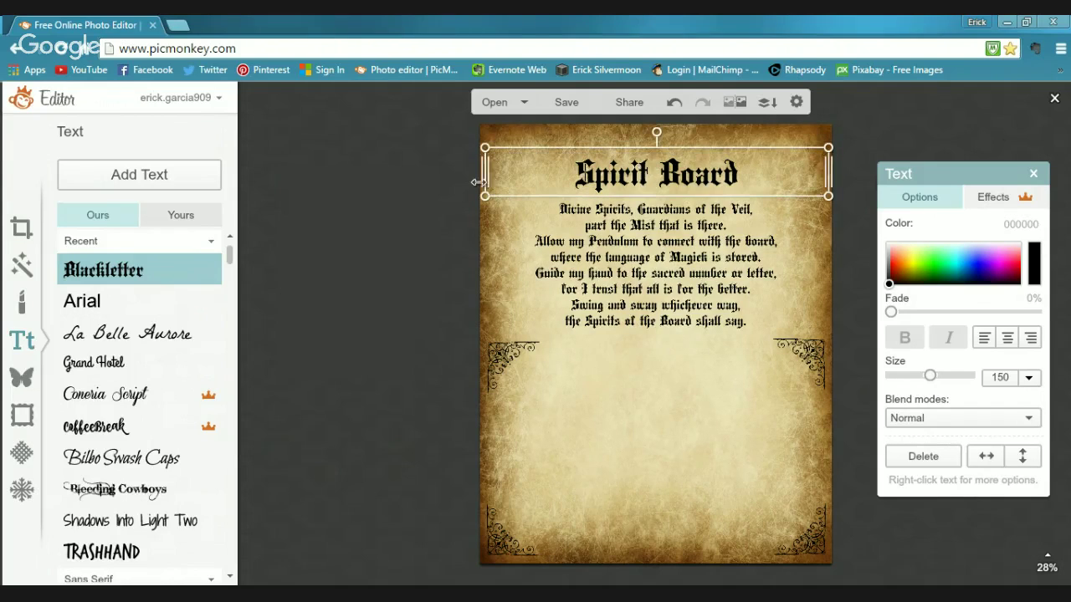
{"action": "left_click_drag", "start_coordinate": [478, 180], "coordinate": [474, 180]}
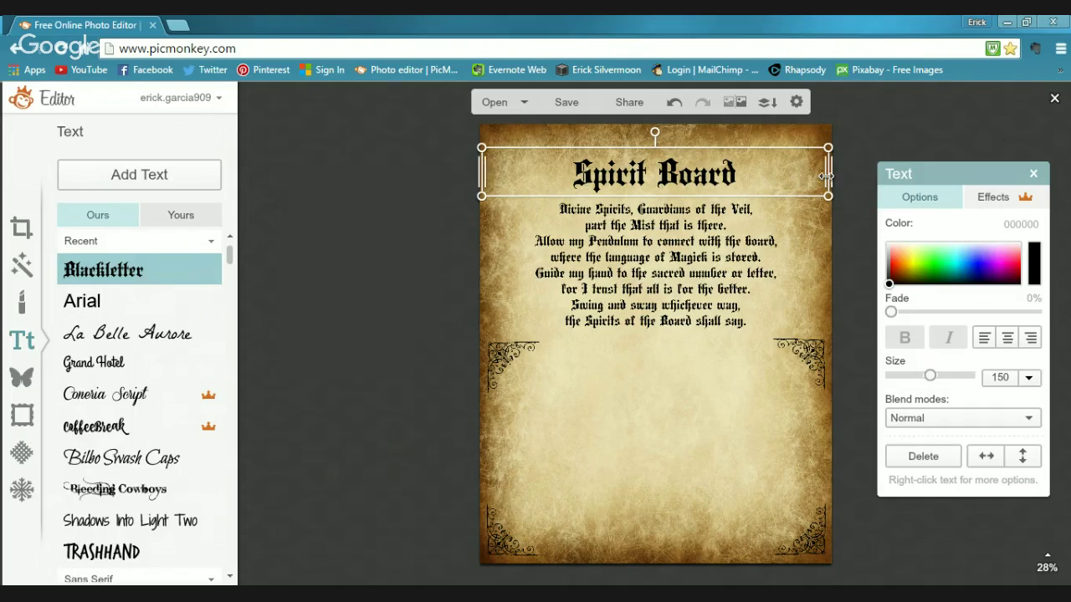
{"action": "left_click_drag", "start_coordinate": [825, 173], "coordinate": [828, 174]}
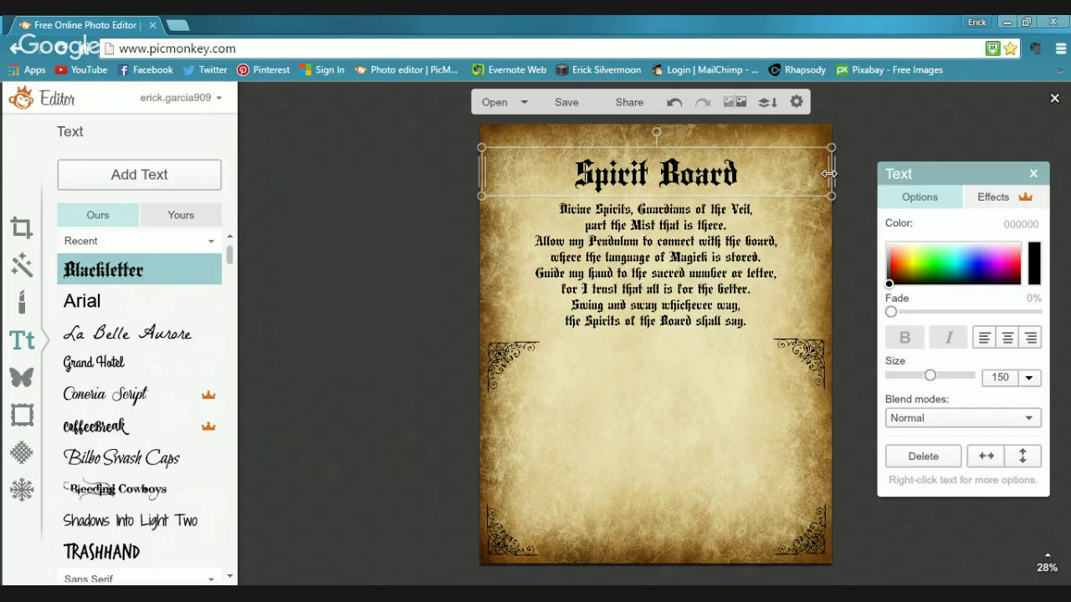
{"action": "left_click", "coordinate": [712, 413]}
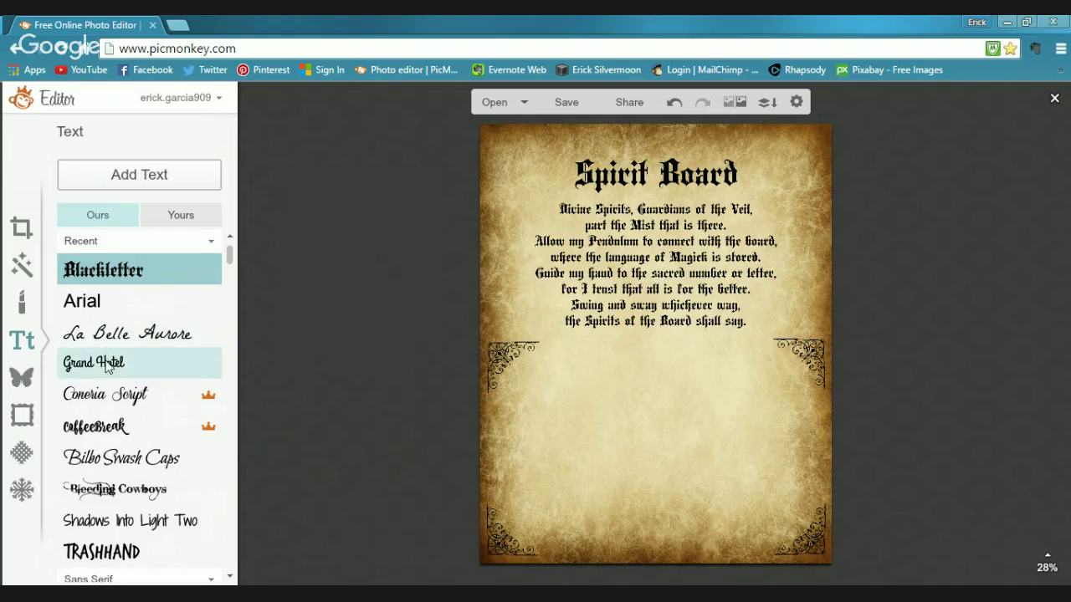
Add the pink-and-blue Vintage Blossoms bouquet, enlarge it and place it over the page's upper-left corner
{"action": "left_click", "coordinate": [23, 384]}
{"action": "scroll", "coordinate": [121, 366], "scroll_direction": "down", "scroll_amount": 10}
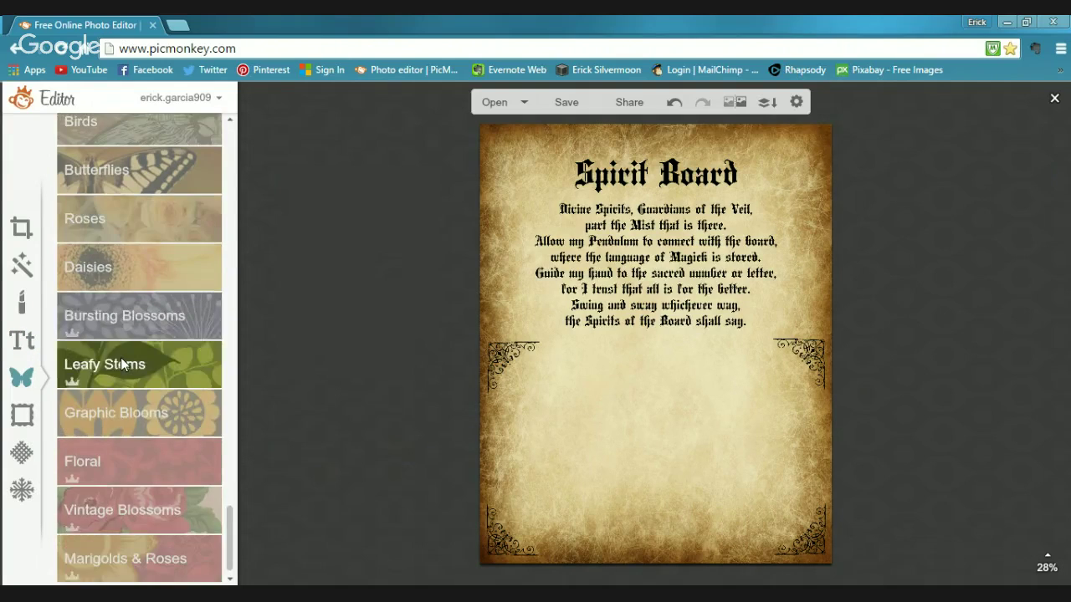
{"action": "left_click", "coordinate": [155, 522]}
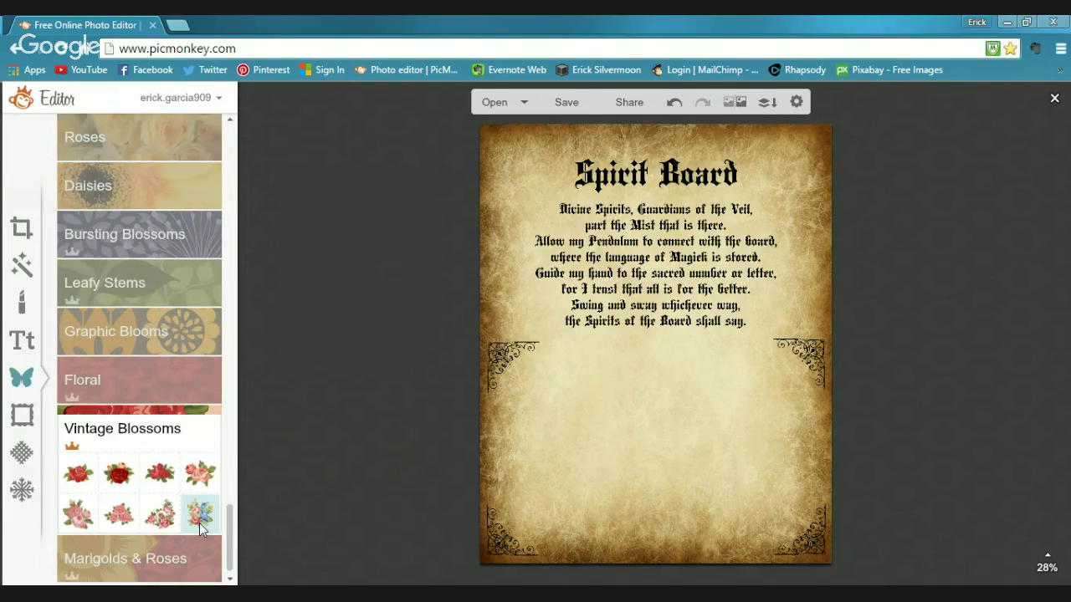
{"action": "left_click", "coordinate": [199, 523]}
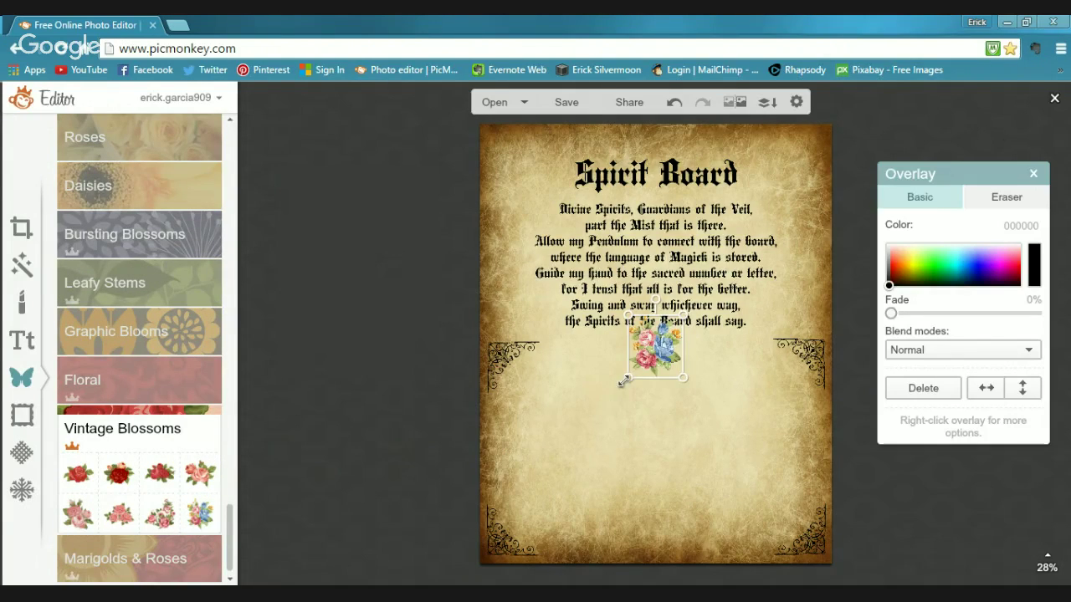
{"action": "left_click_drag", "start_coordinate": [624, 381], "coordinate": [511, 465]}
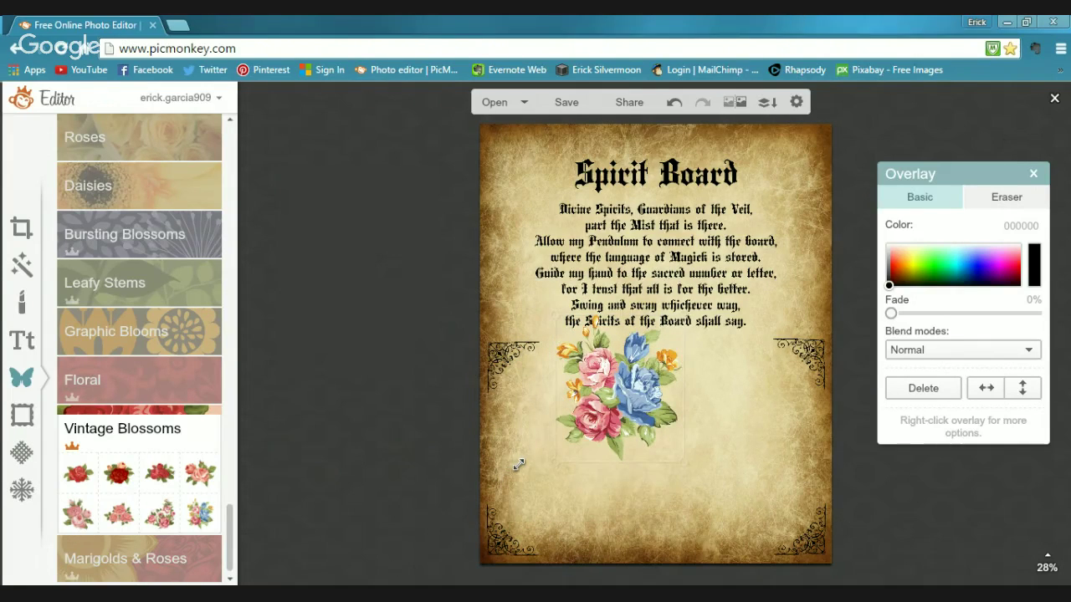
{"action": "left_click_drag", "start_coordinate": [606, 423], "coordinate": [517, 197]}
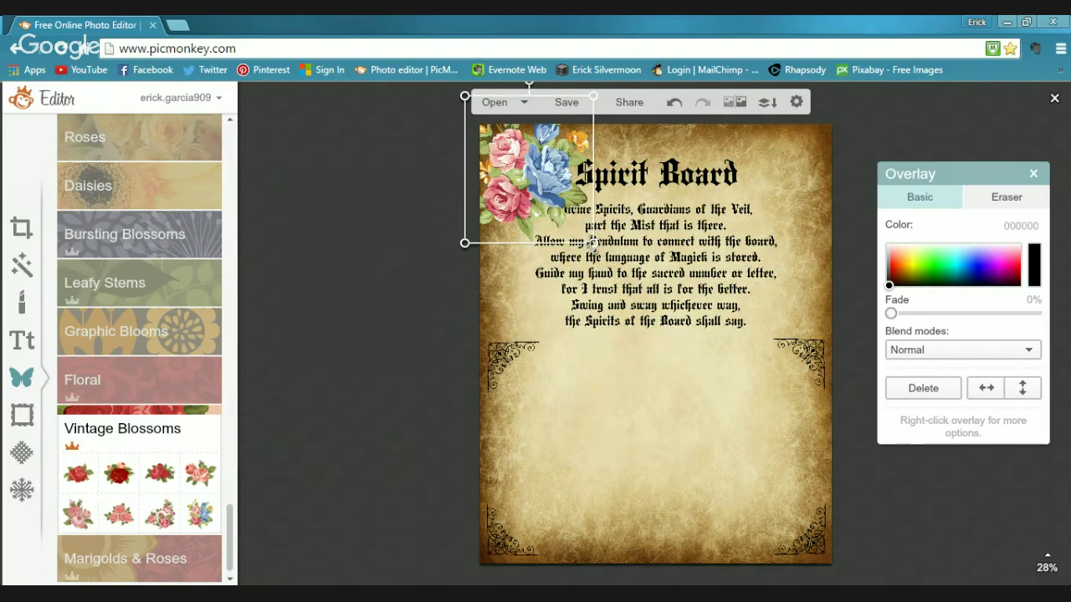
{"action": "left_click_drag", "start_coordinate": [592, 243], "coordinate": [583, 232]}
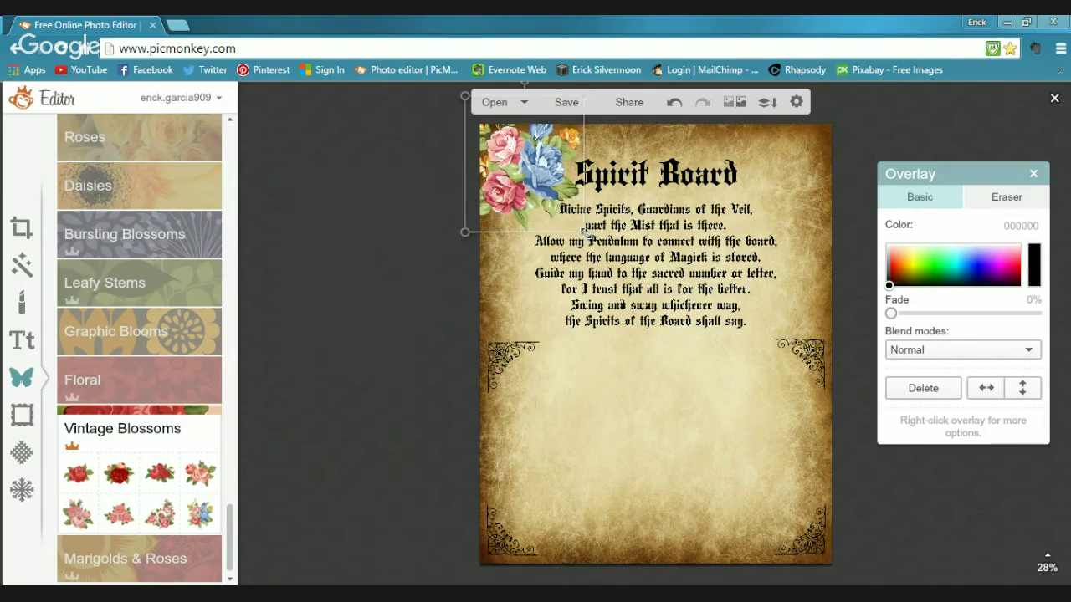
{"action": "left_click_drag", "start_coordinate": [534, 180], "coordinate": [533, 180]}
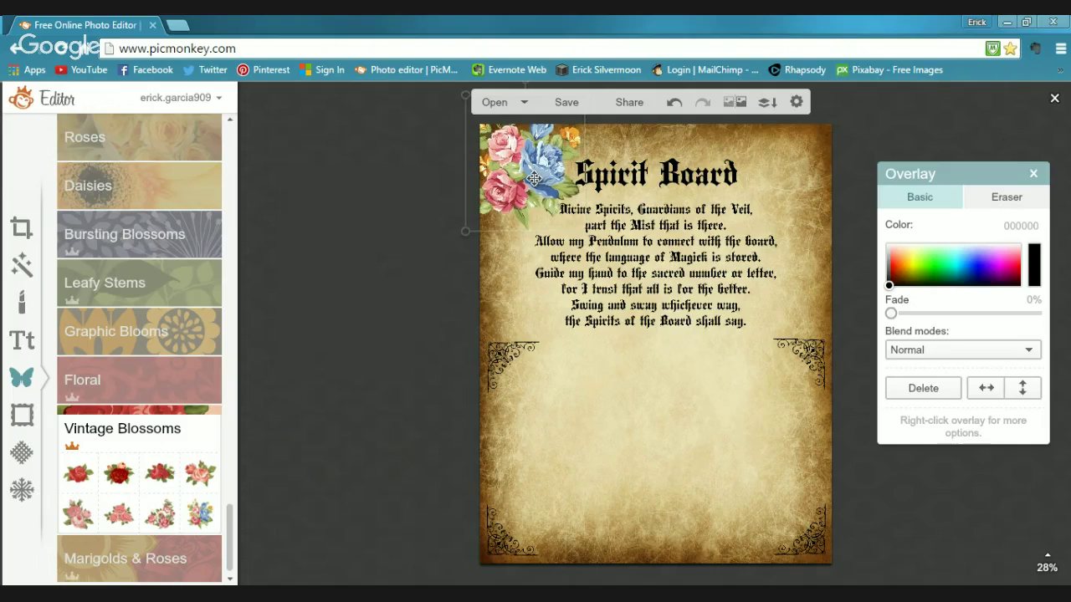
Set the corner bouquet's blend mode to Overlay
{"action": "left_click", "coordinate": [1013, 353]}
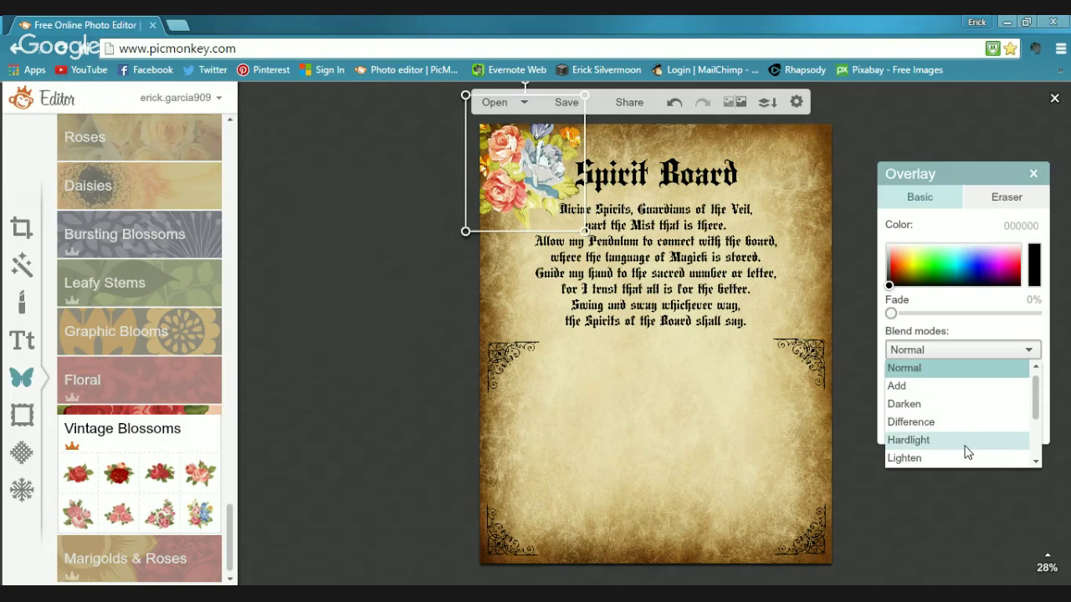
{"action": "scroll", "coordinate": [966, 450], "scroll_direction": "down", "scroll_amount": 2}
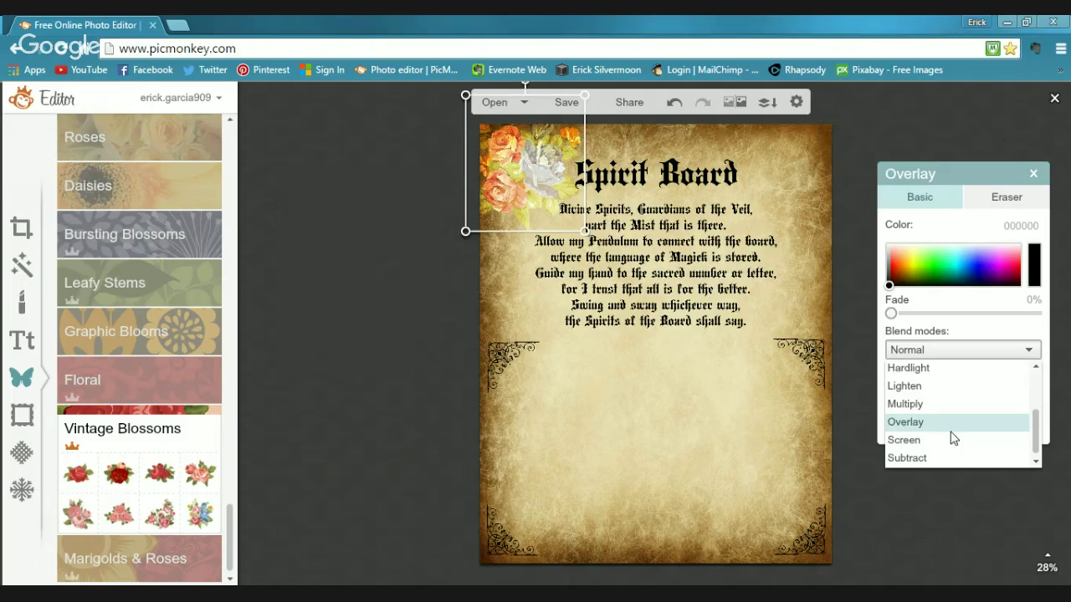
{"action": "left_click", "coordinate": [951, 428]}
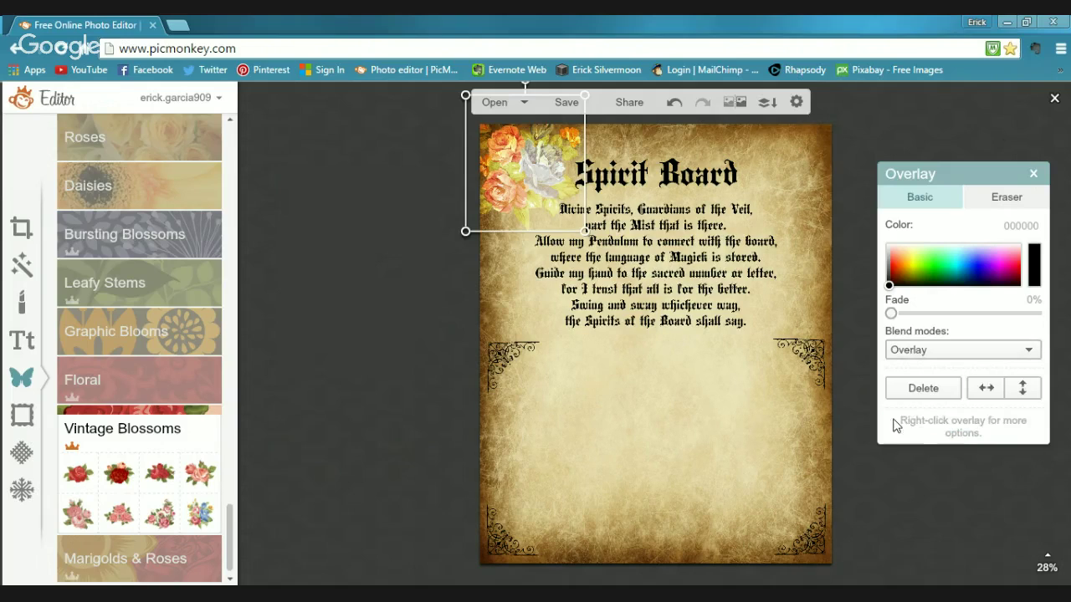
Duplicate the corner bouquet, flip the copy horizontally and place it in the page's upper-right corner
{"action": "right_click", "coordinate": [524, 164]}
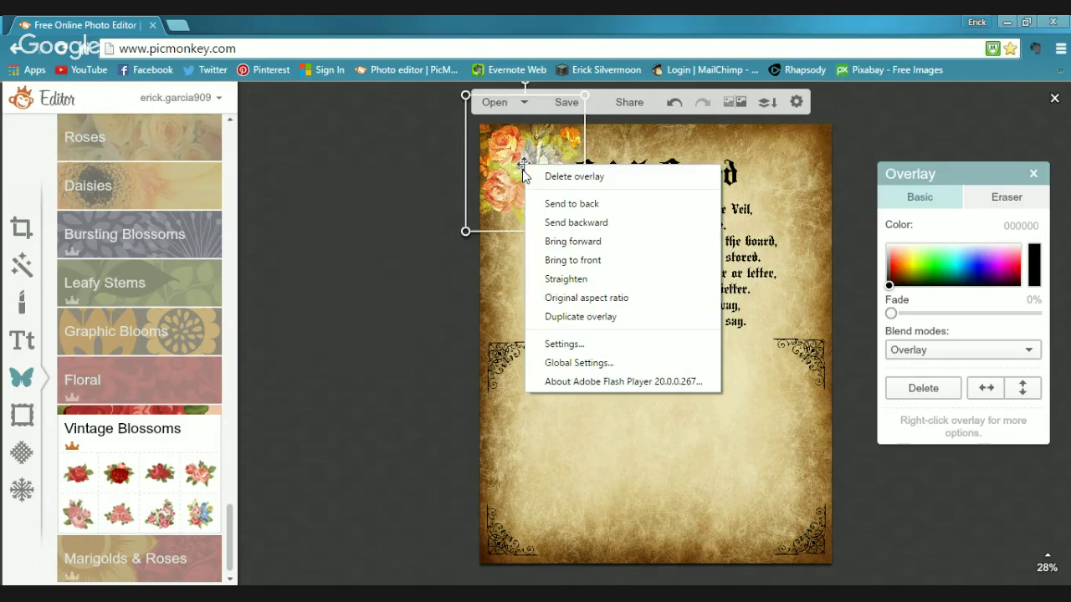
{"action": "left_click", "coordinate": [569, 316]}
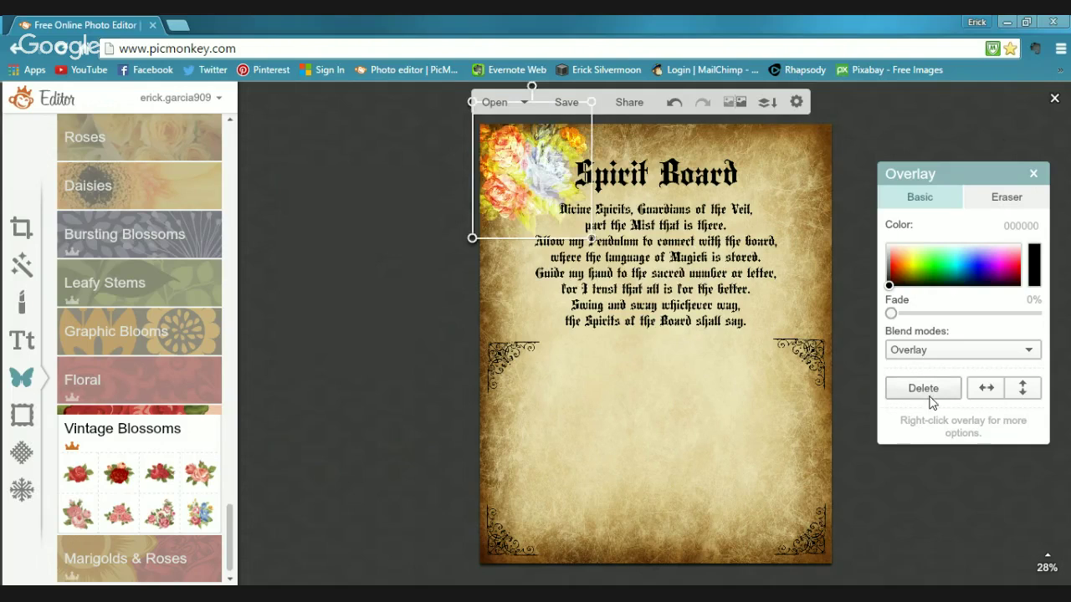
{"action": "left_click", "coordinate": [983, 398]}
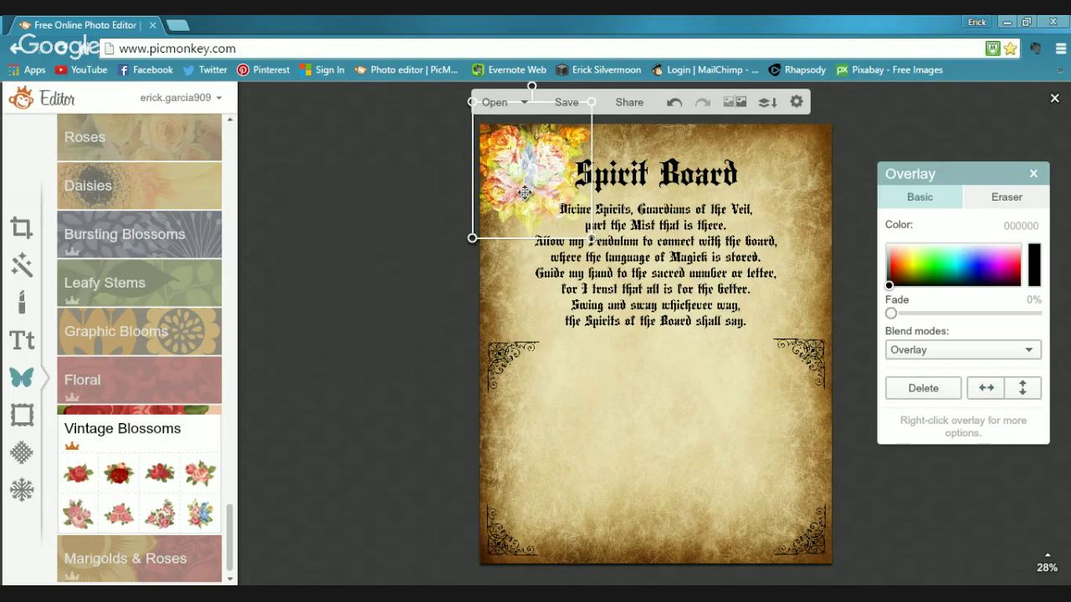
{"action": "left_click_drag", "start_coordinate": [525, 194], "coordinate": [778, 189]}
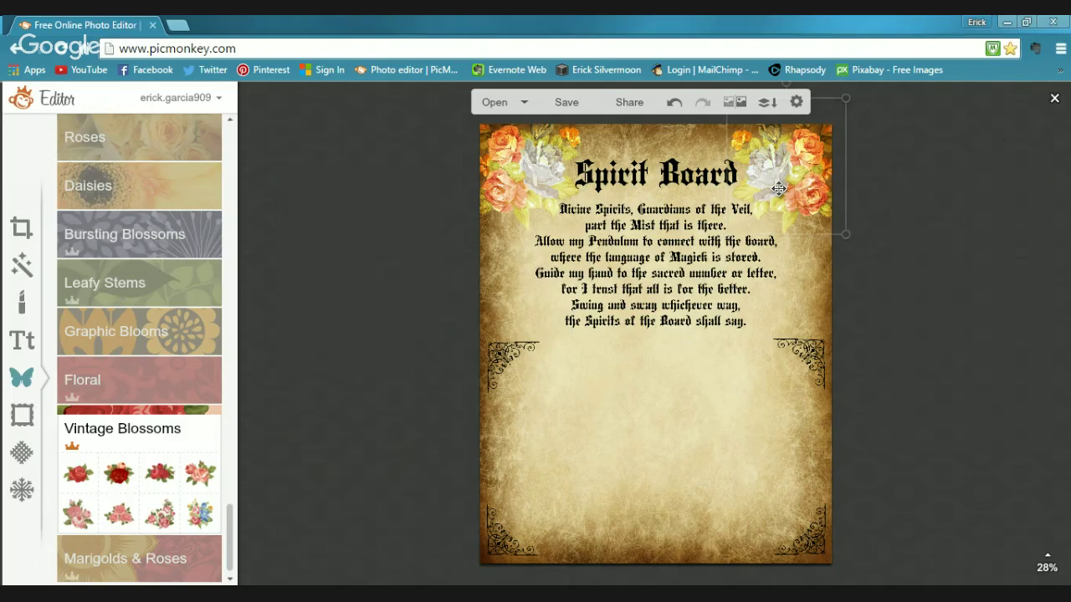
{"action": "left_click_drag", "start_coordinate": [778, 189], "coordinate": [780, 187]}
{"action": "left_click", "coordinate": [337, 261]}
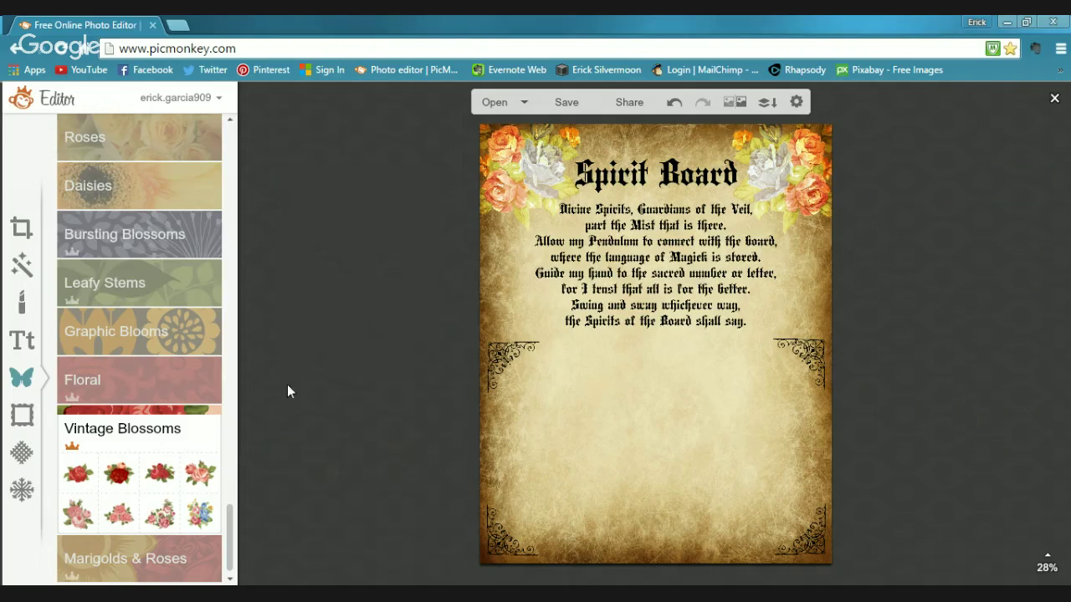
Add the pink rose spray from Vintage Blossoms to the page and delete the extra overlapping copy
{"action": "left_click", "coordinate": [162, 529]}
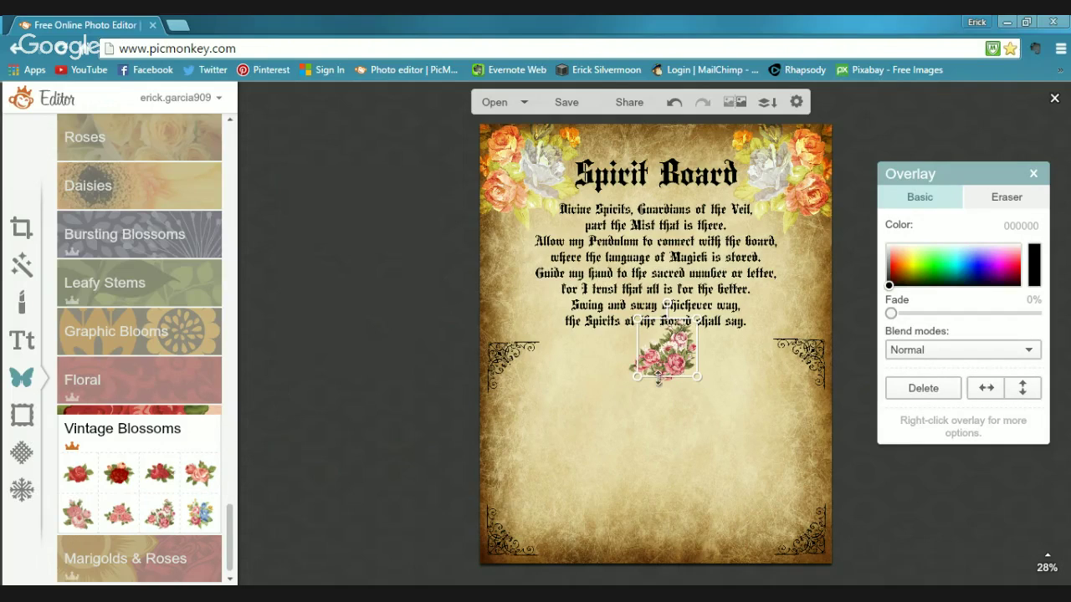
{"action": "left_click_drag", "start_coordinate": [659, 379], "coordinate": [545, 523]}
{"action": "left_click", "coordinate": [899, 396]}
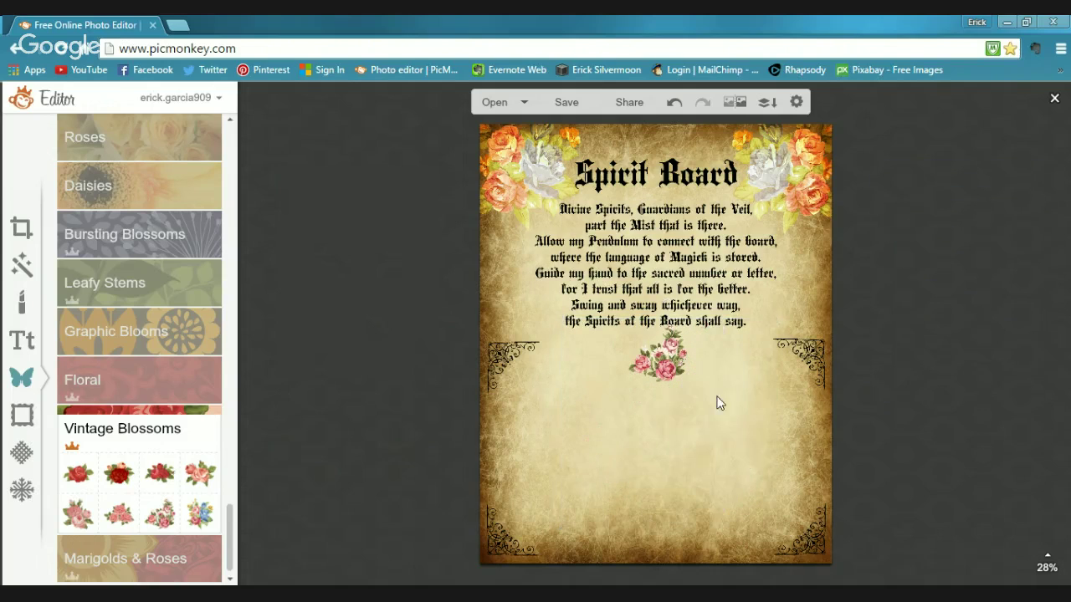
Enlarge the pink rose spray, rotate it clockwise and place it at the page's top edge above "Spirit"
{"action": "left_click", "coordinate": [674, 362]}
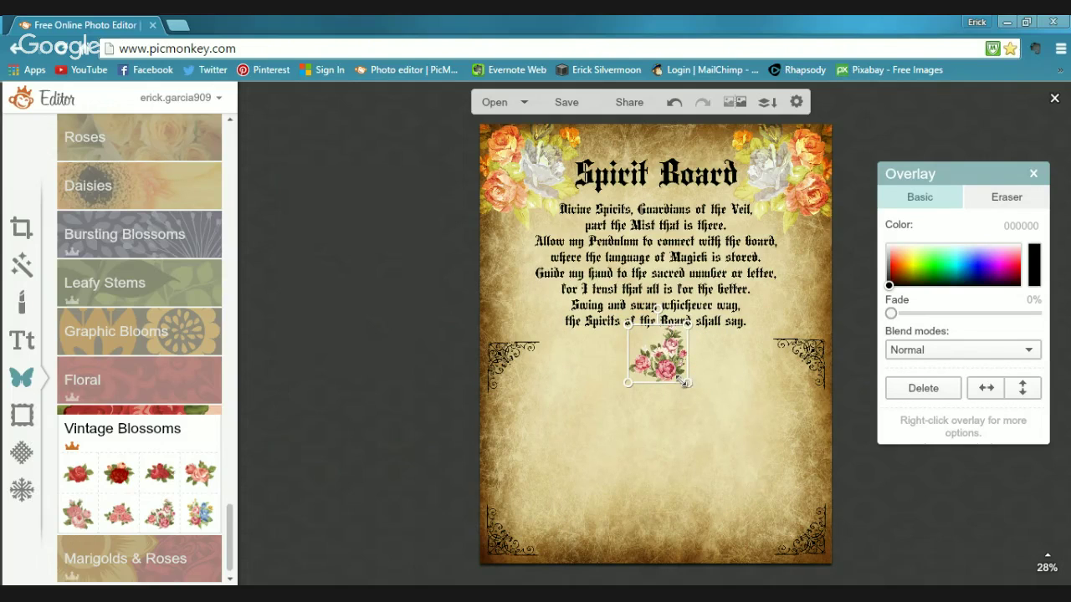
{"action": "left_click_drag", "start_coordinate": [690, 383], "coordinate": [703, 403]}
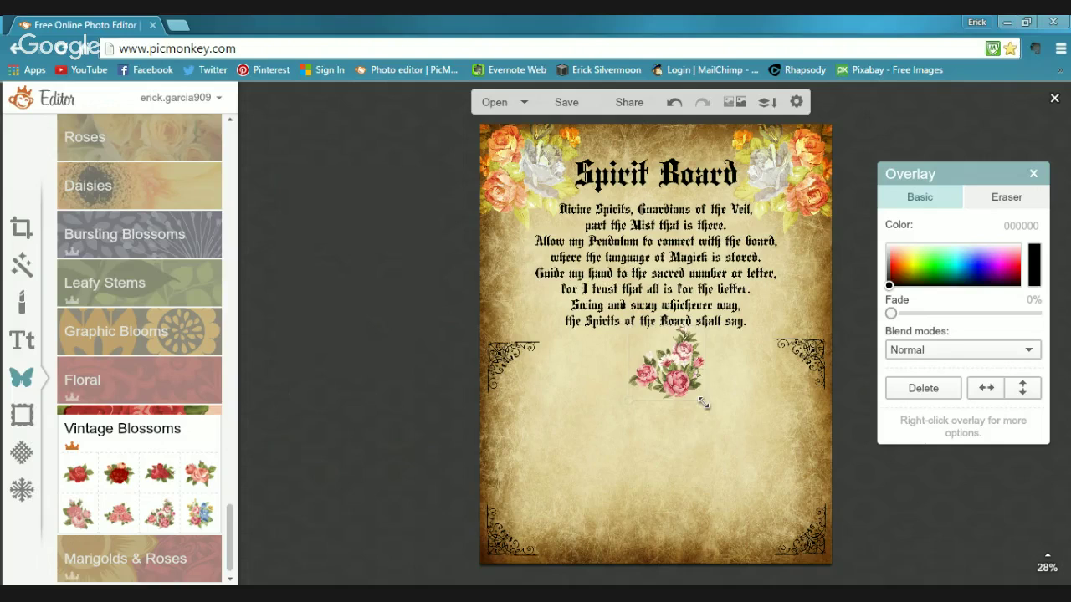
{"action": "left_click_drag", "start_coordinate": [666, 307], "coordinate": [700, 328]}
{"action": "left_click_drag", "start_coordinate": [675, 369], "coordinate": [629, 147]}
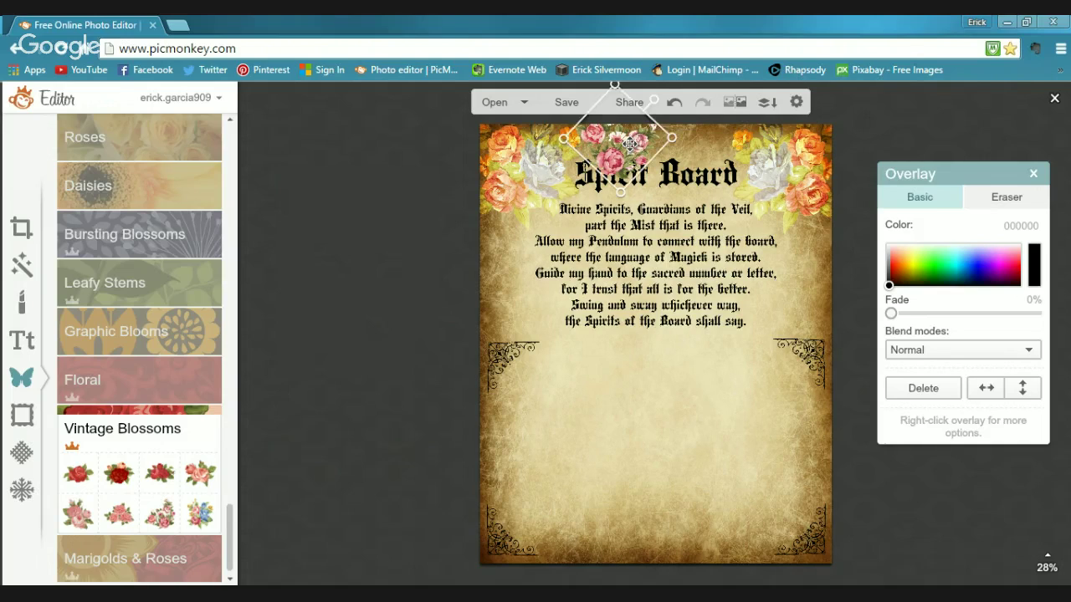
Change the rotated pink rose spray's blend mode to Overlay
{"action": "left_click", "coordinate": [1028, 351]}
{"action": "scroll", "coordinate": [1024, 398], "scroll_direction": "down", "scroll_amount": 2}
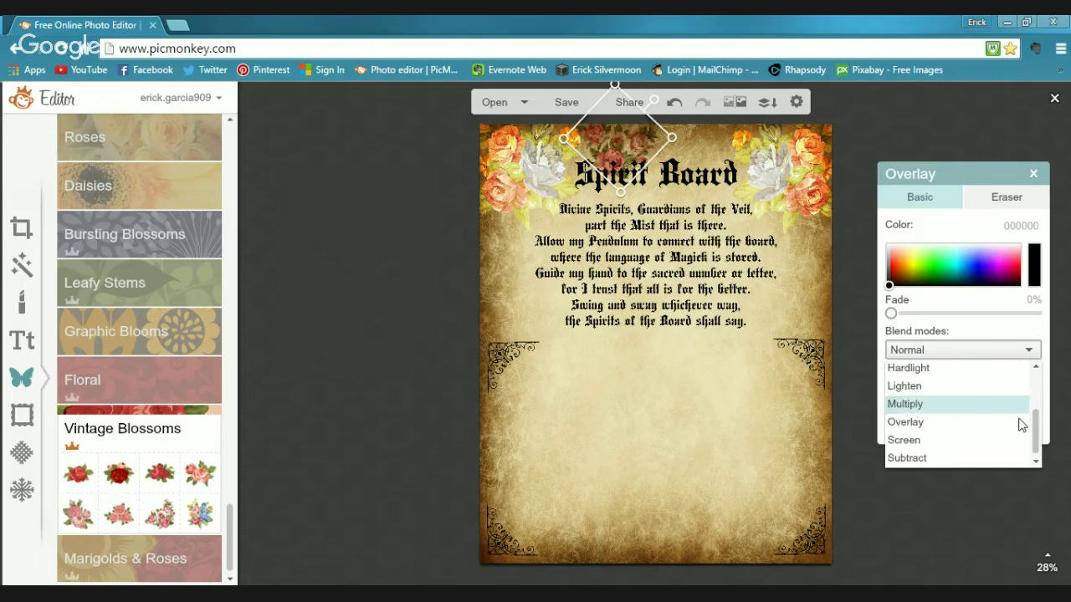
{"action": "left_click", "coordinate": [926, 430]}
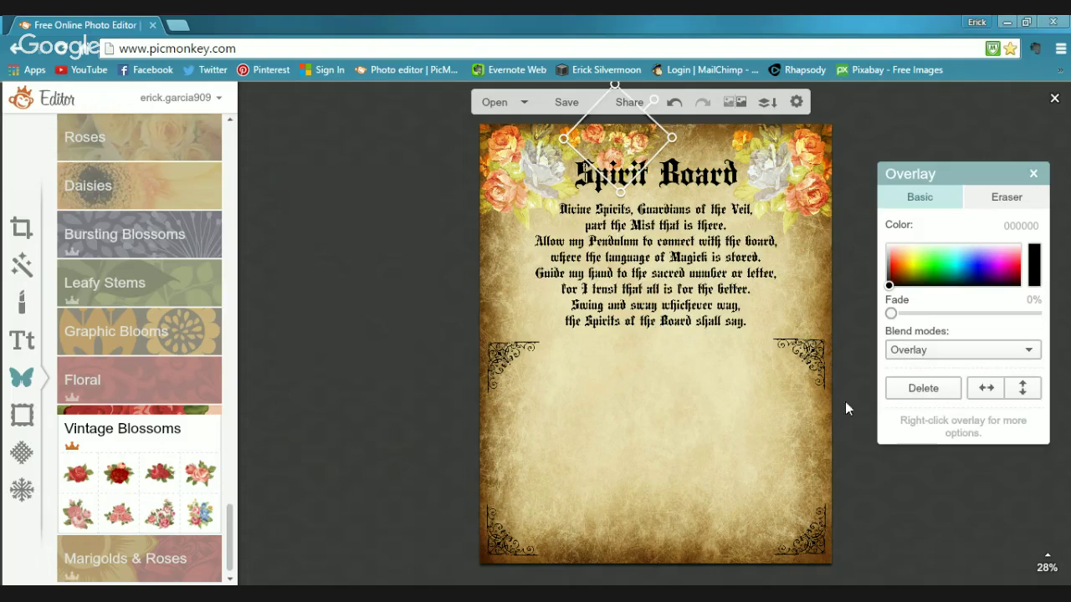
Duplicate the rotated pink rose spray, flip the copy horizontally, and rotate and place it at the page's top edge above "Board"
{"action": "right_click", "coordinate": [625, 144]}
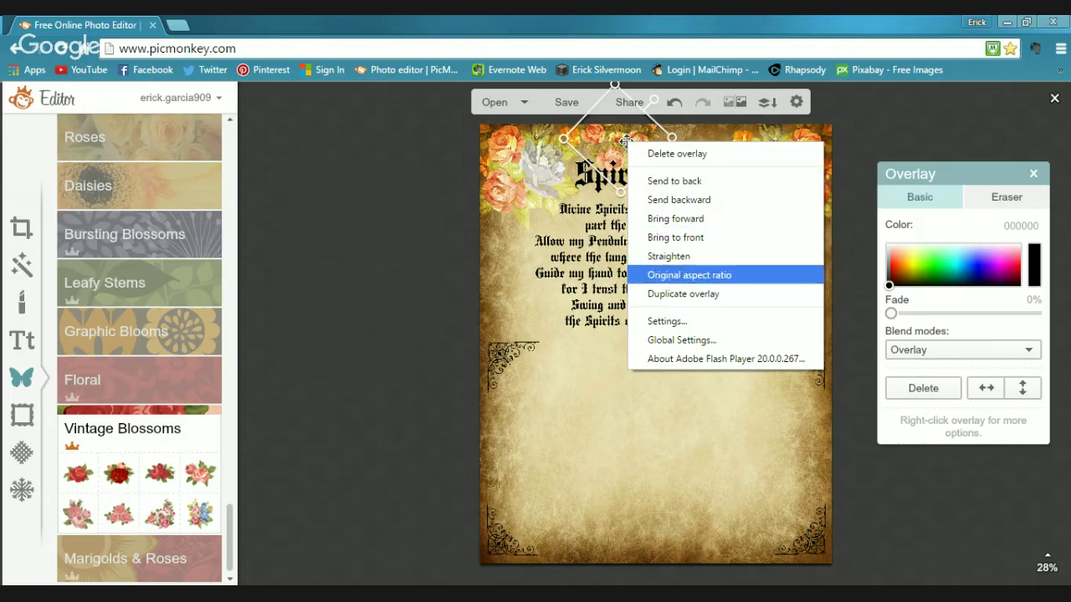
{"action": "left_click", "coordinate": [682, 293]}
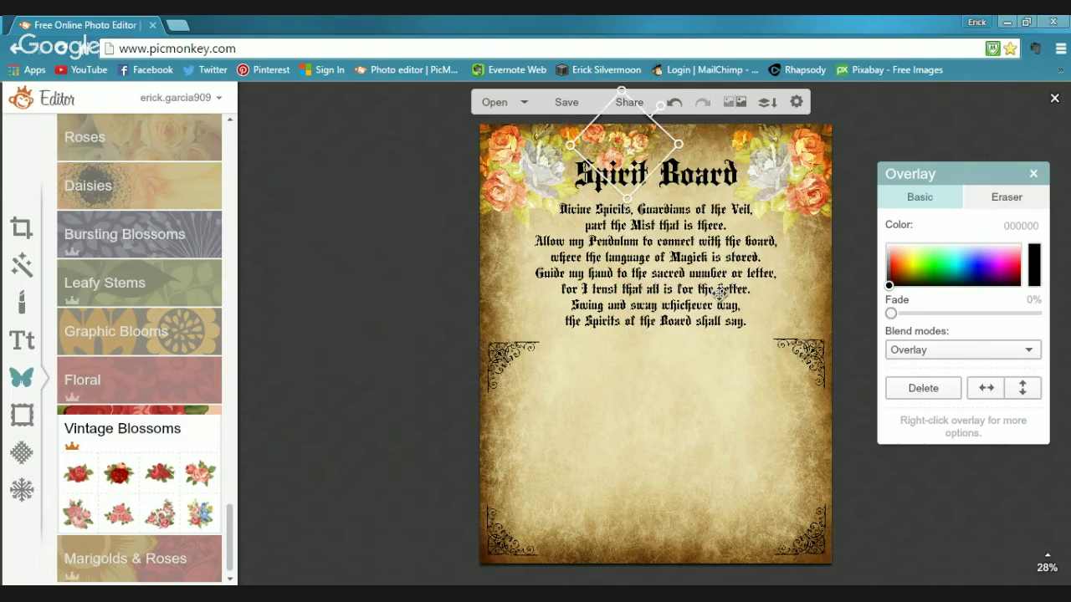
{"action": "left_click", "coordinate": [987, 390]}
{"action": "left_click_drag", "start_coordinate": [625, 155], "coordinate": [703, 163]}
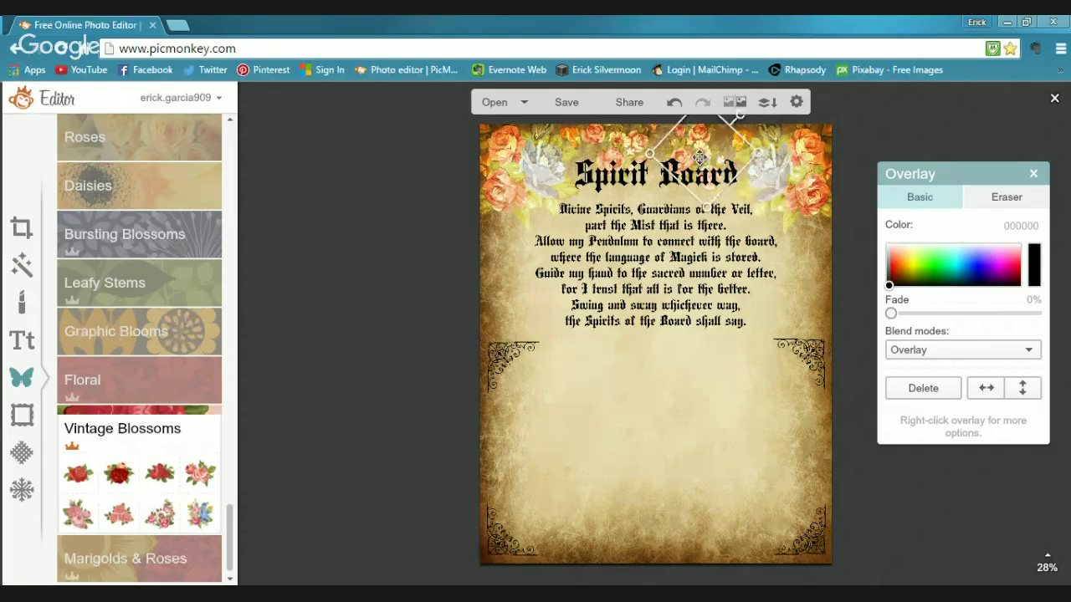
{"action": "left_click_drag", "start_coordinate": [704, 164], "coordinate": [707, 180]}
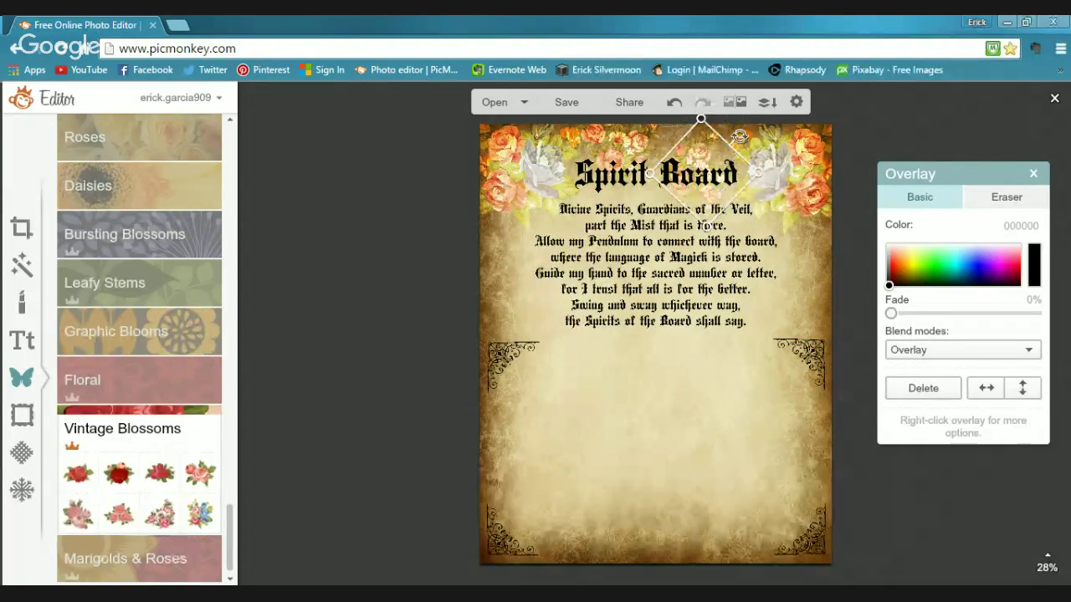
{"action": "left_click_drag", "start_coordinate": [740, 140], "coordinate": [652, 130]}
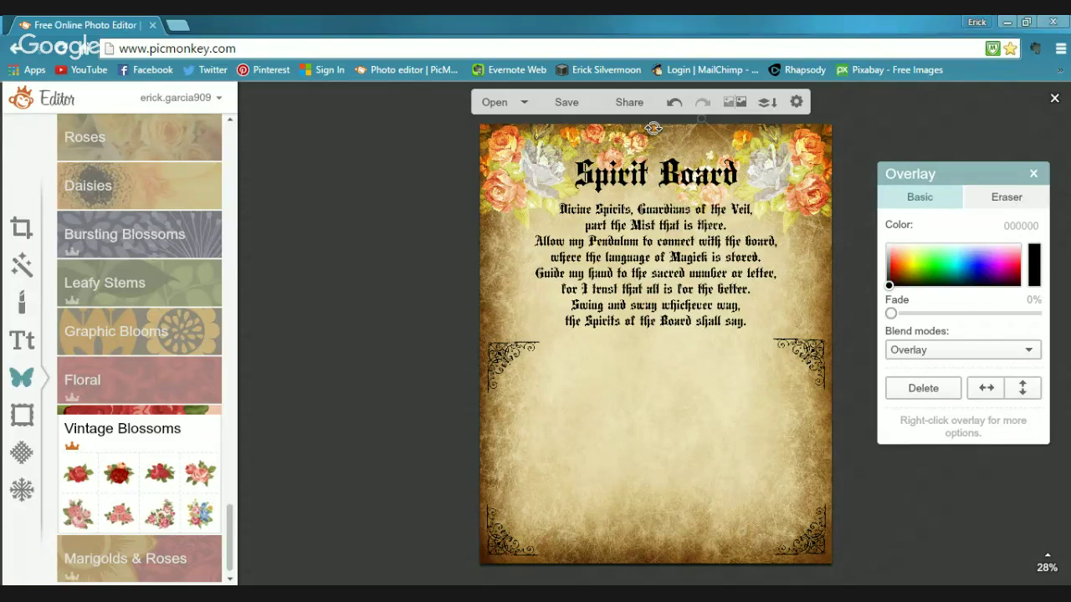
{"action": "left_click_drag", "start_coordinate": [707, 159], "coordinate": [703, 128]}
{"action": "left_click", "coordinate": [657, 362]}
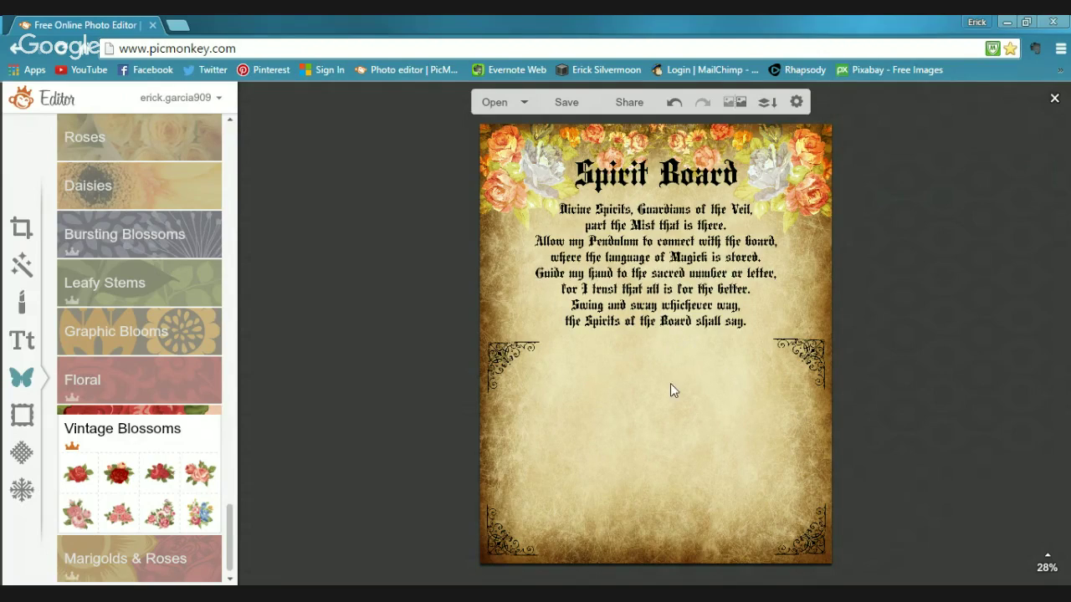
Save the page to the Desktop as a JPG named "Spirit board 1"
{"action": "left_click", "coordinate": [555, 107]}
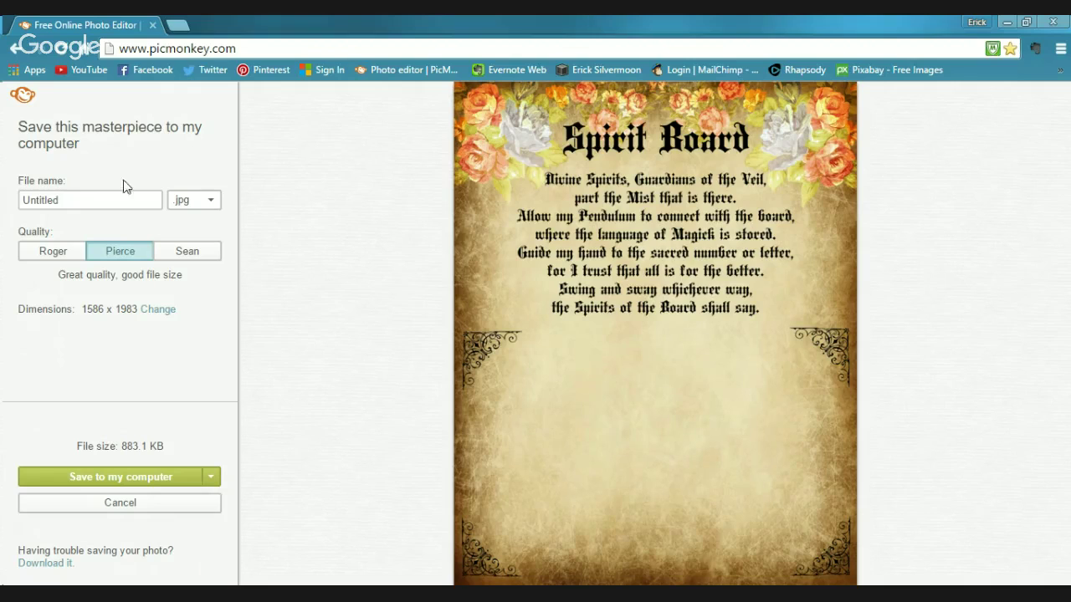
{"action": "double_click", "coordinate": [93, 200]}
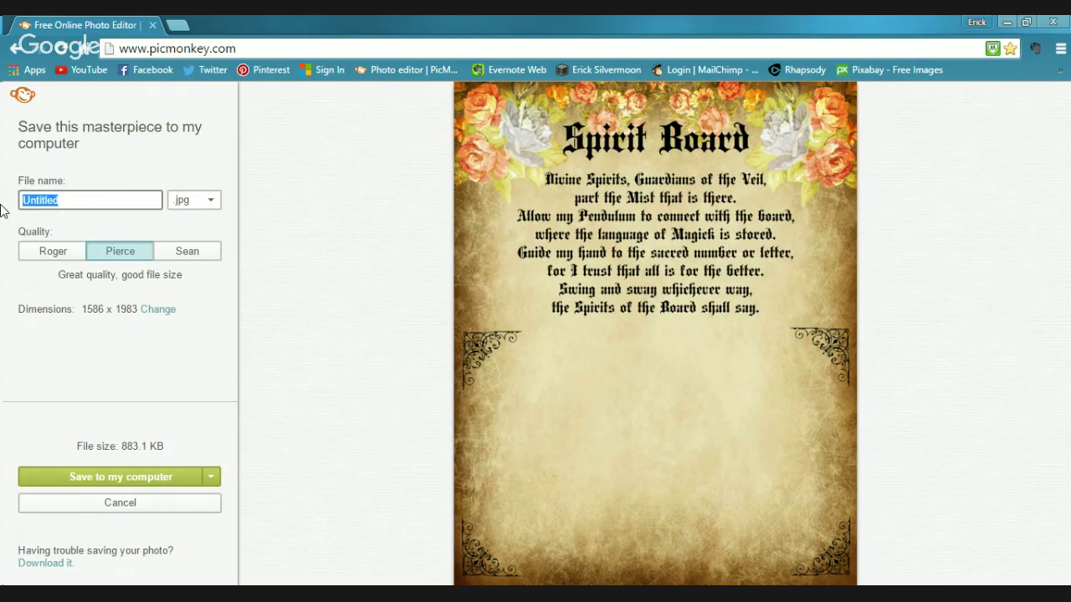
{"action": "type", "text": "SPI"}
{"action": "key", "text": "BackSpace"}
{"action": "key", "text": "BackSpace"}
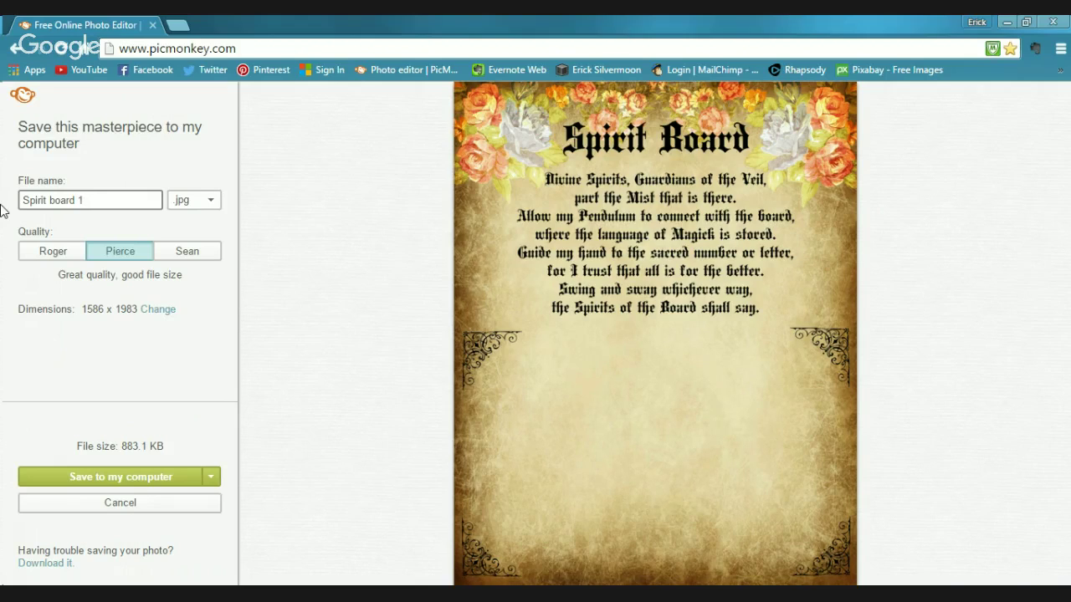
{"action": "left_click", "coordinate": [147, 484]}
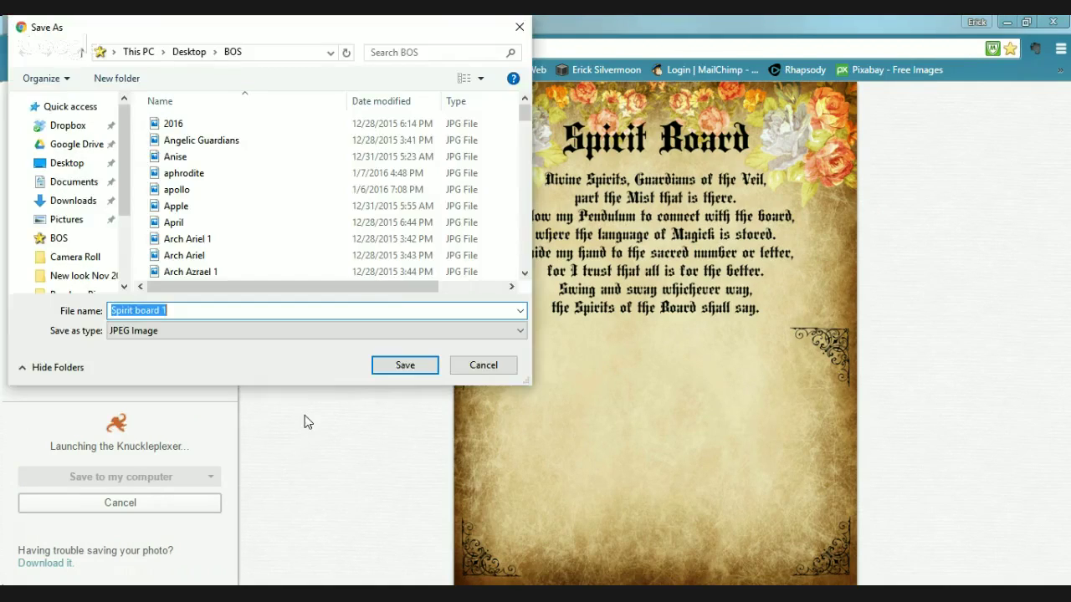
{"action": "left_click", "coordinate": [67, 163]}
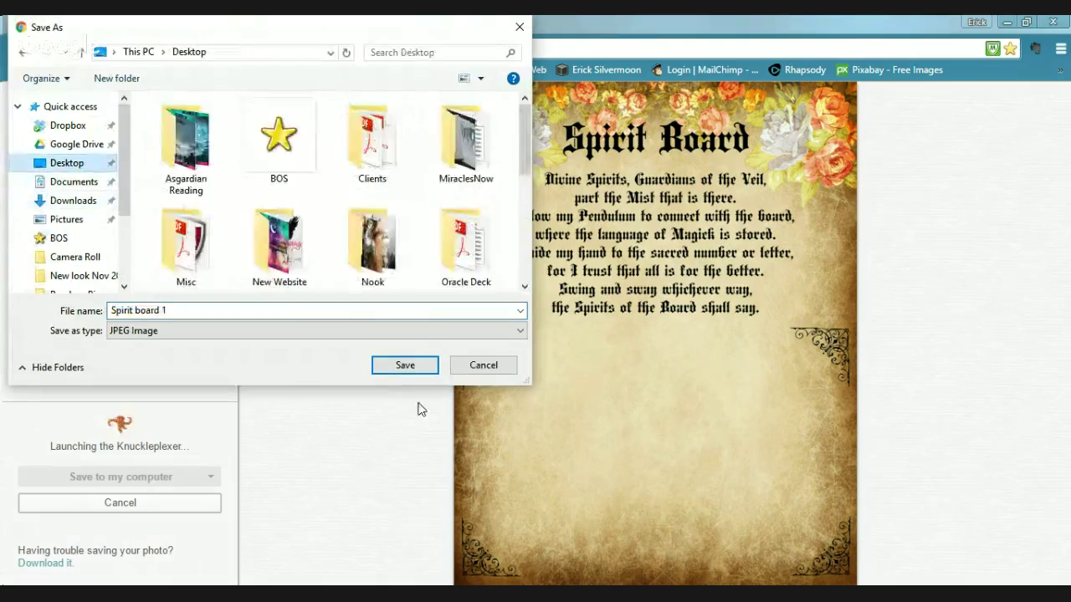
{"action": "left_click", "coordinate": [405, 365]}
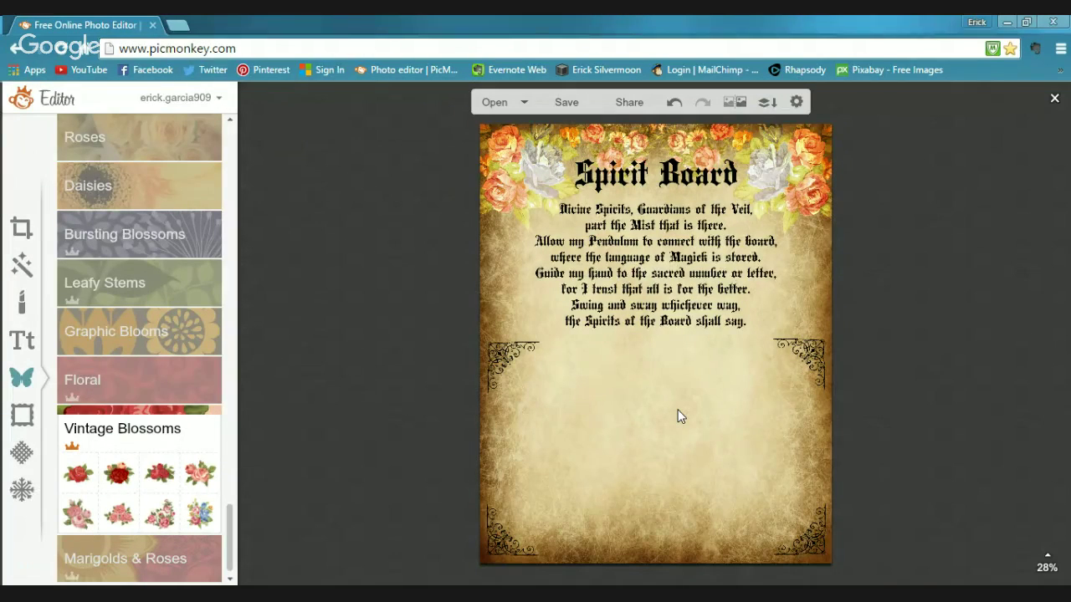
Add the Desktop image HeartOfMary01_20-25_300dpi_02-819x1024 as an overlay, enlarge it and place it centrally in the page's lower half
{"action": "scroll", "coordinate": [150, 456], "scroll_direction": "up", "scroll_amount": 20}
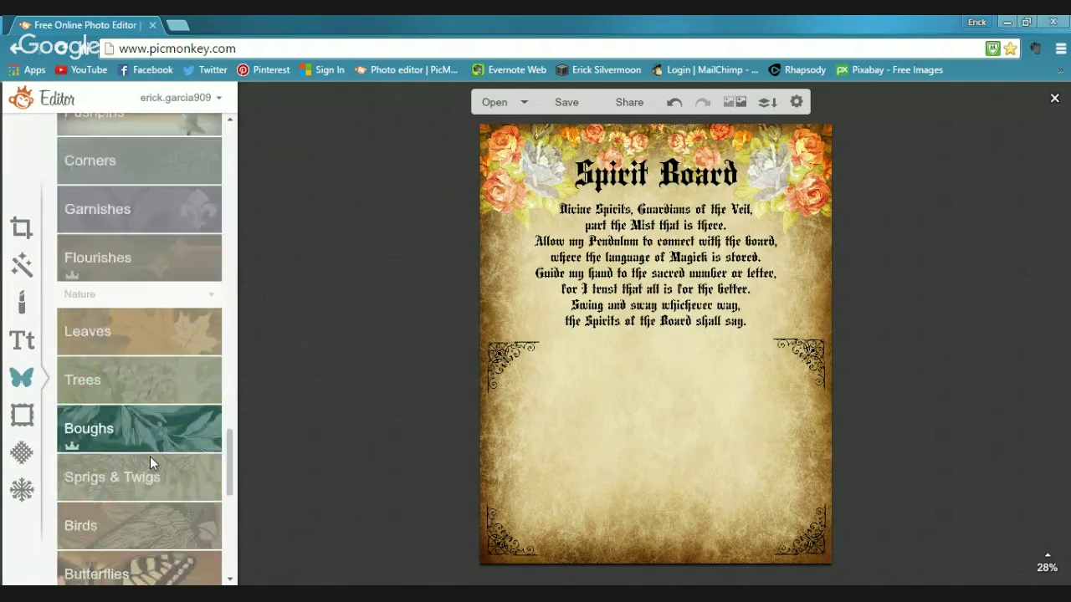
{"action": "scroll", "coordinate": [153, 456], "scroll_direction": "up", "scroll_amount": 8}
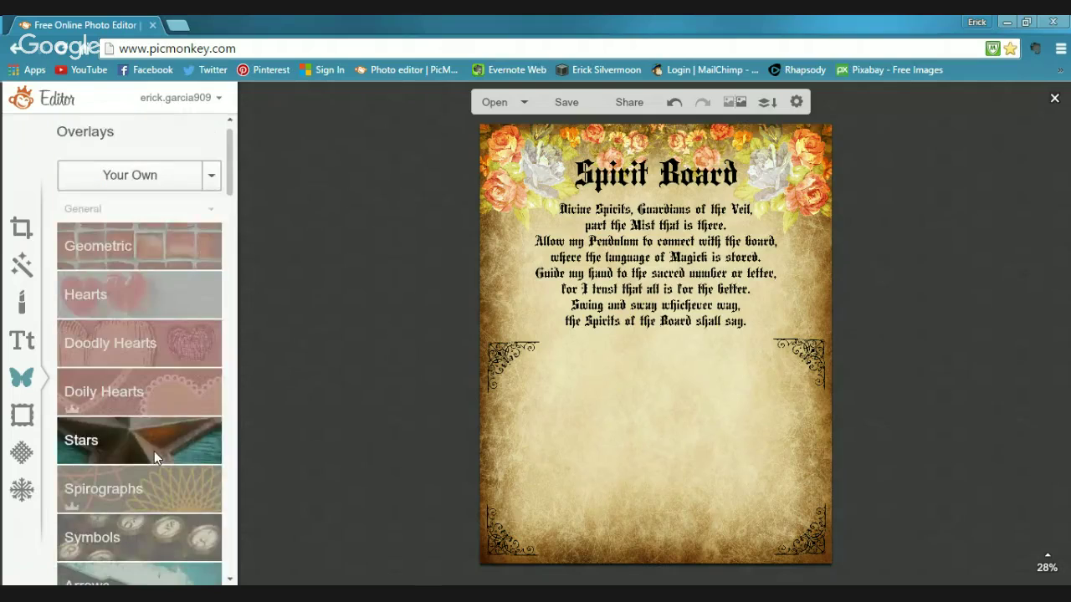
{"action": "left_click", "coordinate": [144, 179]}
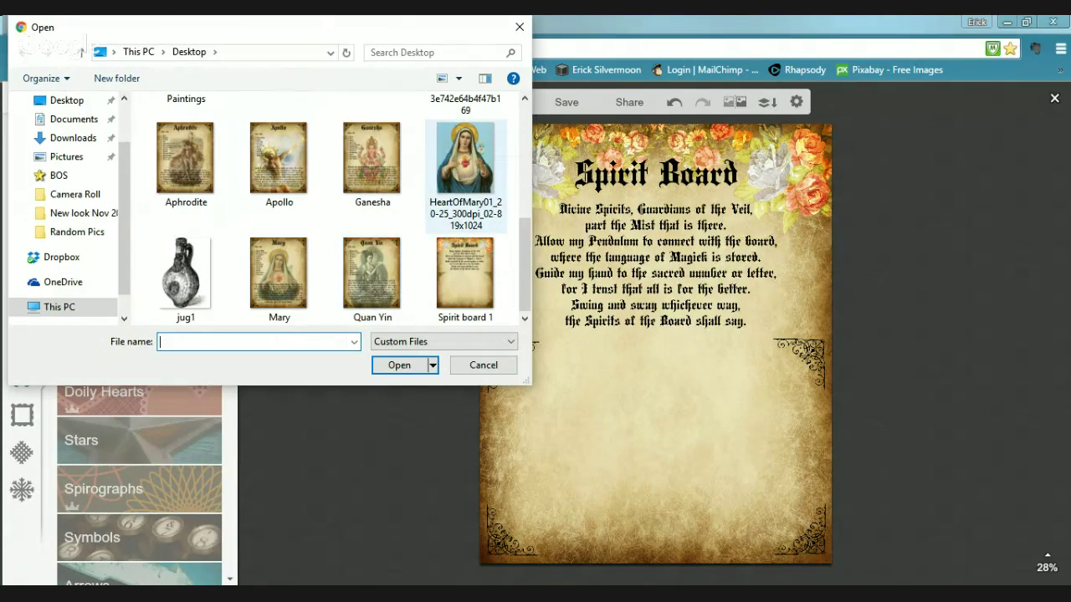
{"action": "left_click", "coordinate": [465, 159]}
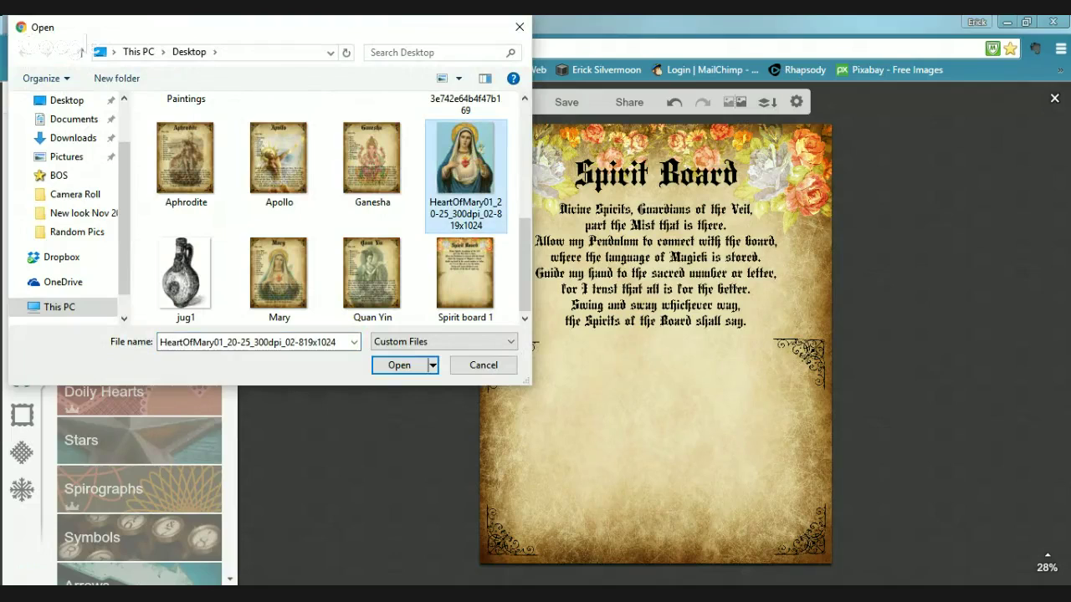
{"action": "left_click", "coordinate": [399, 365]}
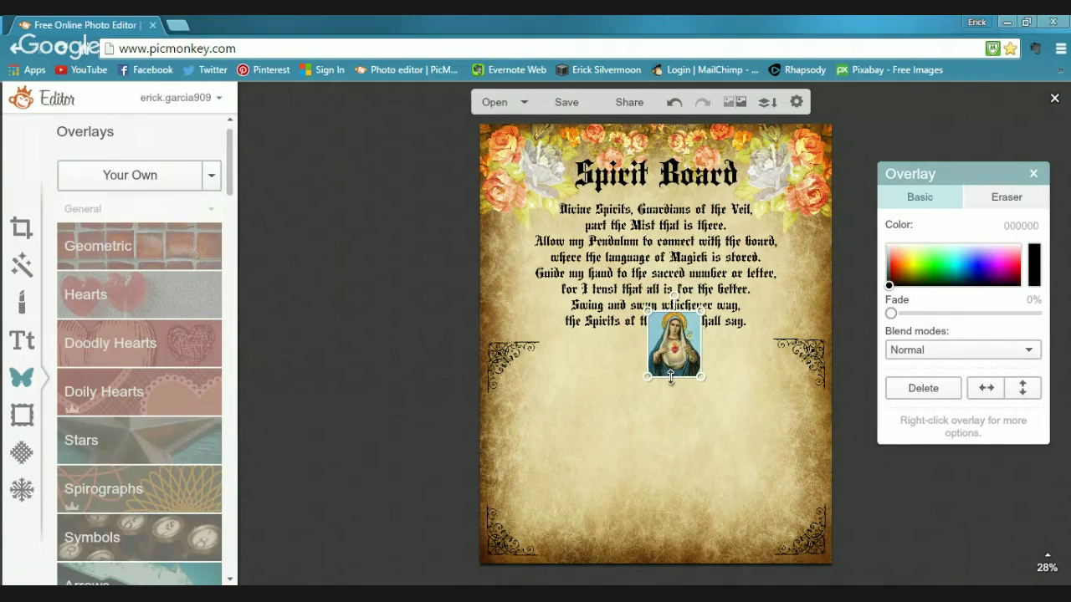
{"action": "left_click_drag", "start_coordinate": [670, 376], "coordinate": [629, 564]}
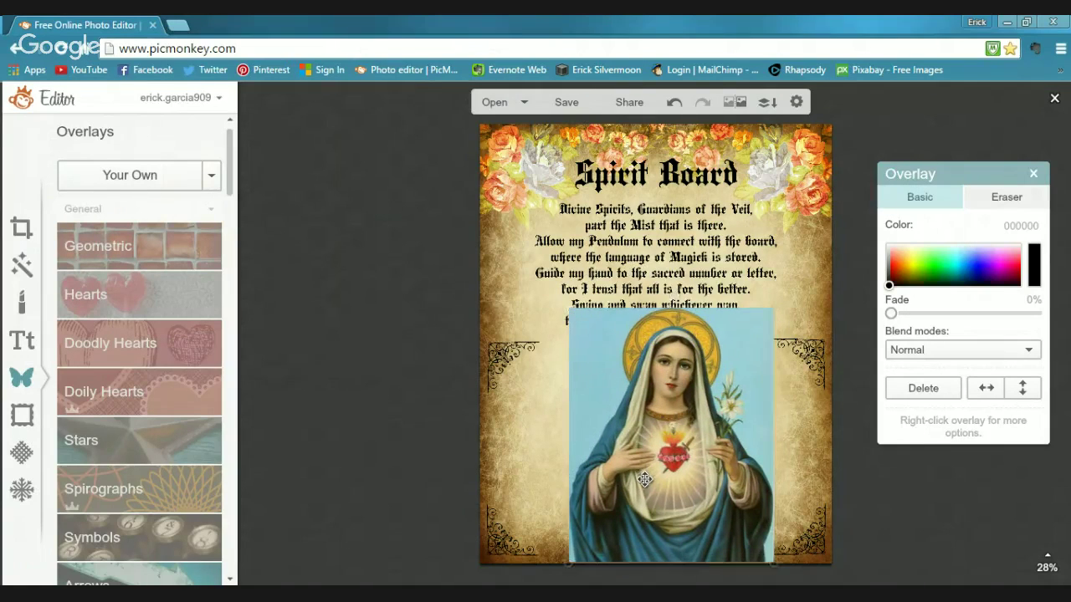
{"action": "left_click_drag", "start_coordinate": [644, 479], "coordinate": [623, 463]}
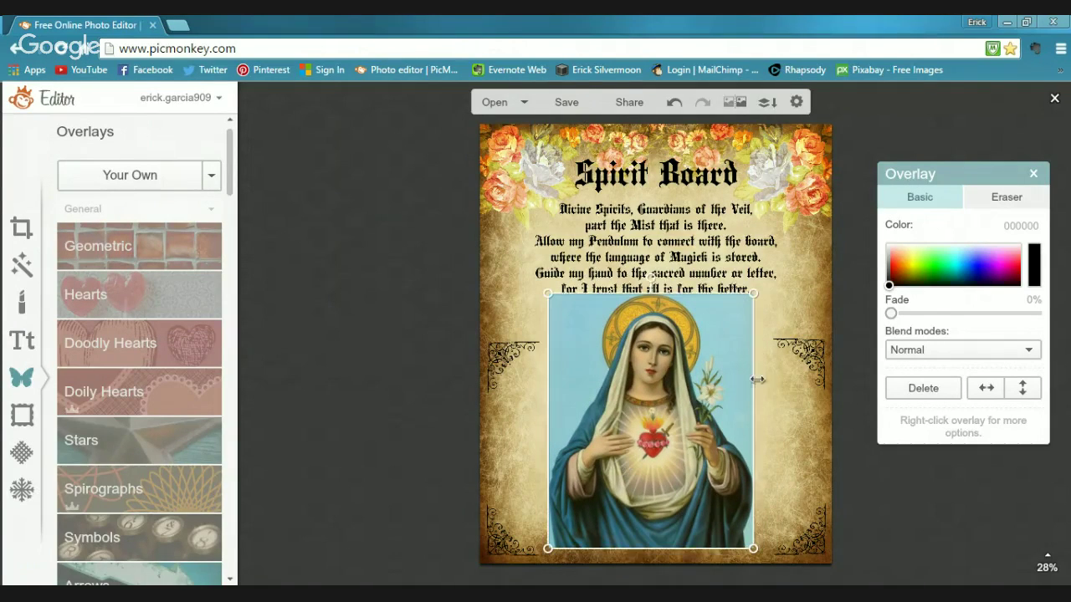
Try an eraser stroke at size 20 and hardness 100 on the Mary image, and undo it
{"action": "left_click", "coordinate": [1017, 211]}
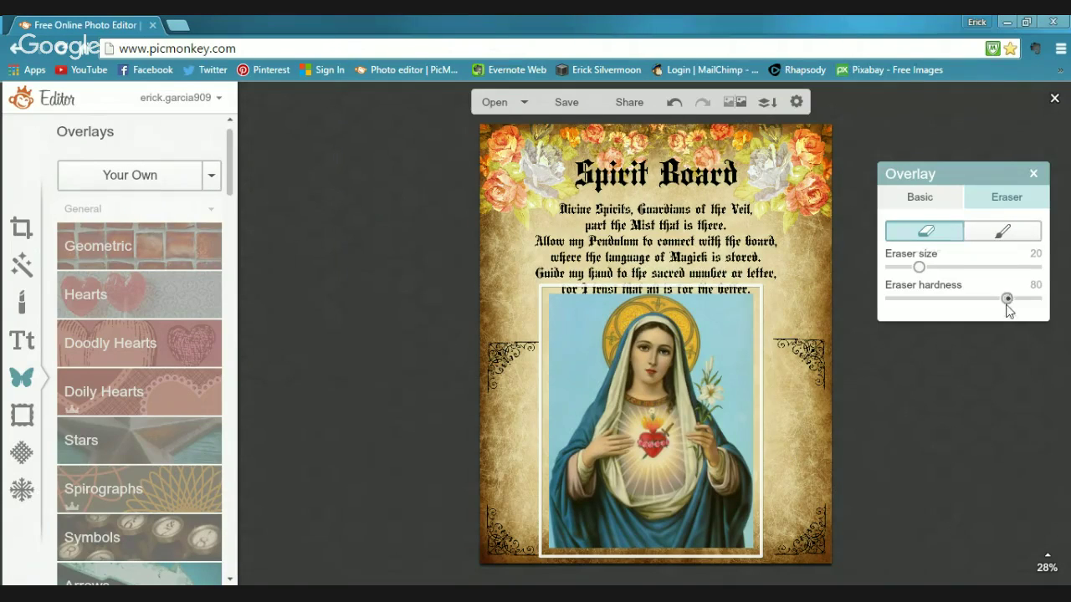
{"action": "mouse_move", "coordinate": [1006, 299]}
{"action": "left_mouse_down"}
{"action": "mouse_move", "coordinate": [918, 311]}
{"action": "mouse_move", "coordinate": [1037, 303]}
{"action": "left_mouse_up"}
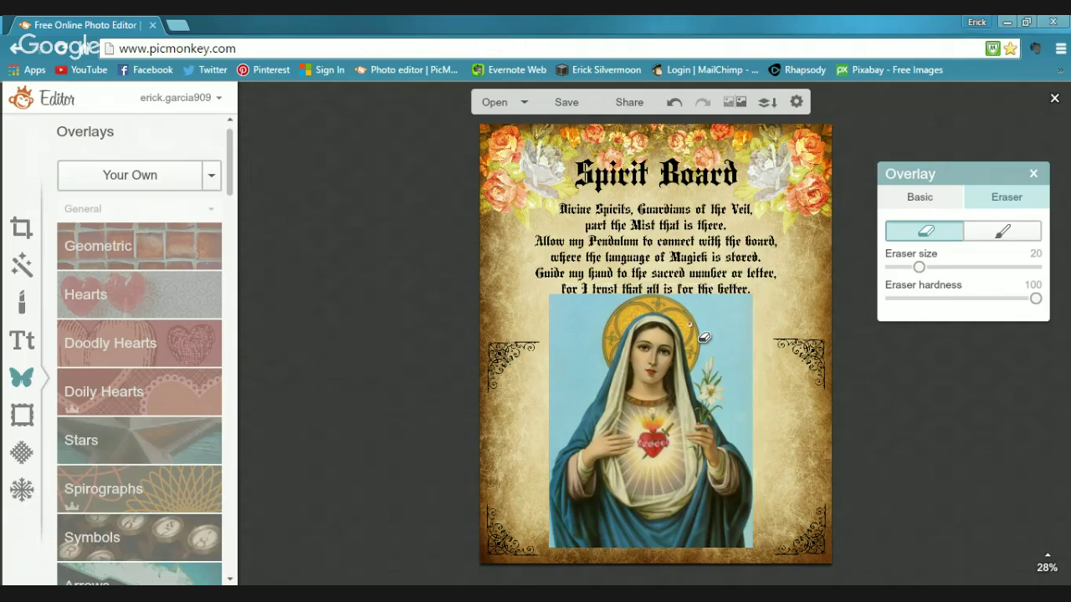
{"action": "left_click_drag", "start_coordinate": [690, 326], "coordinate": [623, 435]}
{"action": "key", "text": "ctrl+z"}
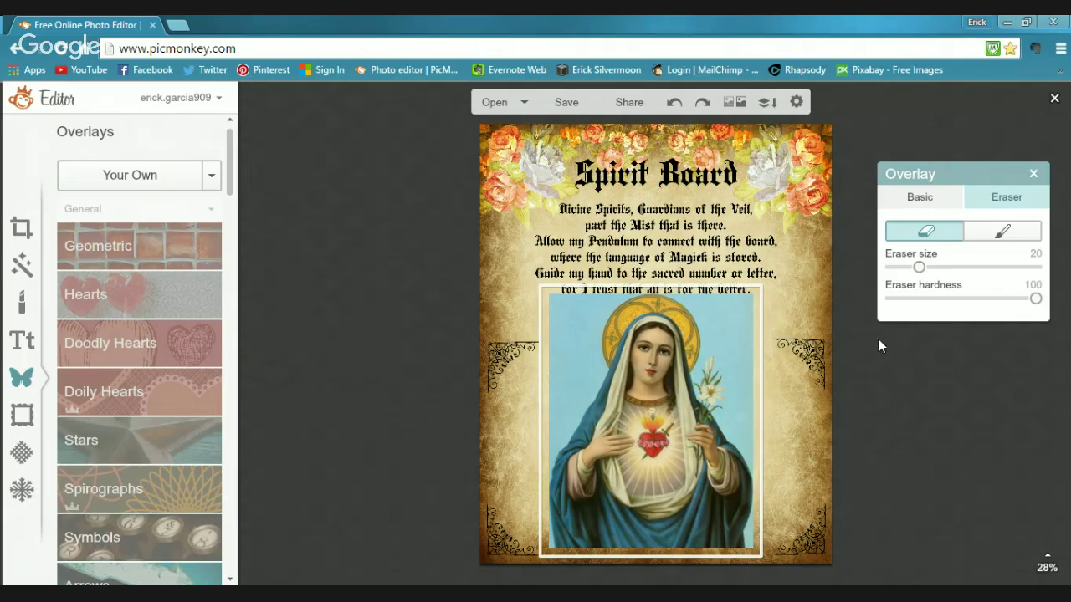
Erase the blue background around the Mary figure with a soft eraser of size 84 and hardness 21
{"action": "left_click_drag", "start_coordinate": [1036, 301], "coordinate": [920, 311]}
{"action": "left_click_drag", "start_coordinate": [919, 267], "coordinate": [1002, 280]}
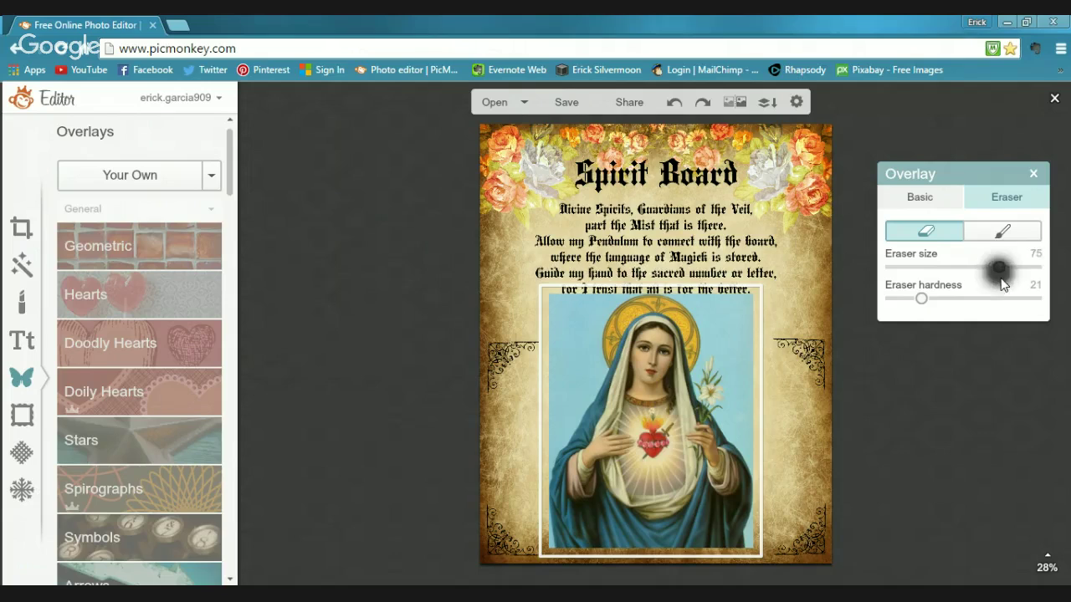
{"action": "mouse_move", "coordinate": [682, 324]}
{"action": "left_mouse_down"}
{"action": "mouse_move", "coordinate": [609, 282]}
{"action": "mouse_move", "coordinate": [638, 291]}
{"action": "mouse_move", "coordinate": [649, 313]}
{"action": "mouse_move", "coordinate": [536, 380]}
{"action": "left_mouse_up"}
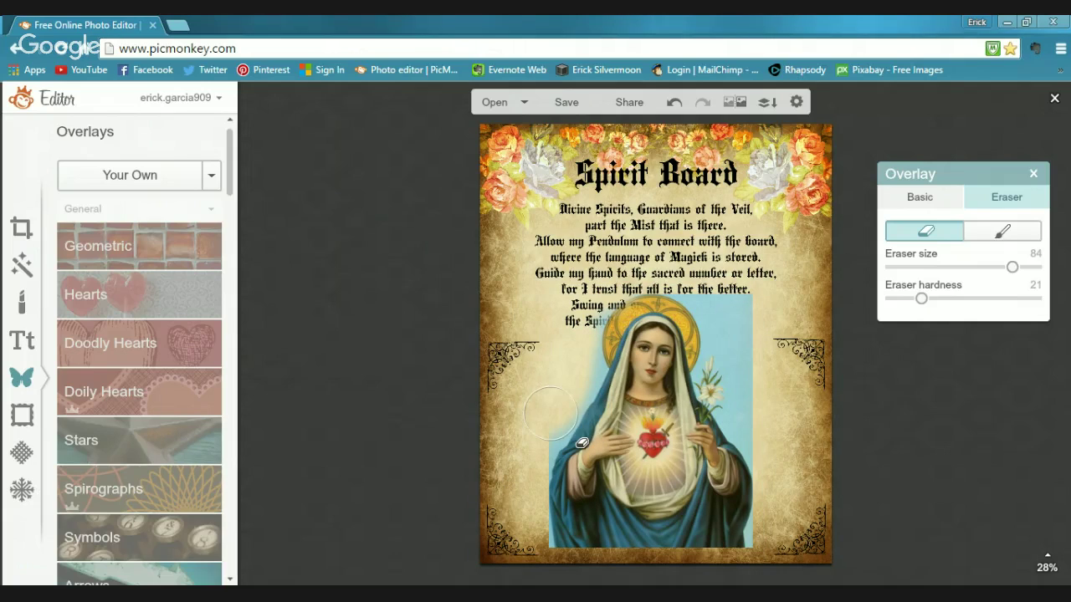
{"action": "mouse_move", "coordinate": [711, 313]}
{"action": "left_mouse_down"}
{"action": "mouse_move", "coordinate": [709, 299]}
{"action": "mouse_move", "coordinate": [738, 325]}
{"action": "left_mouse_up"}
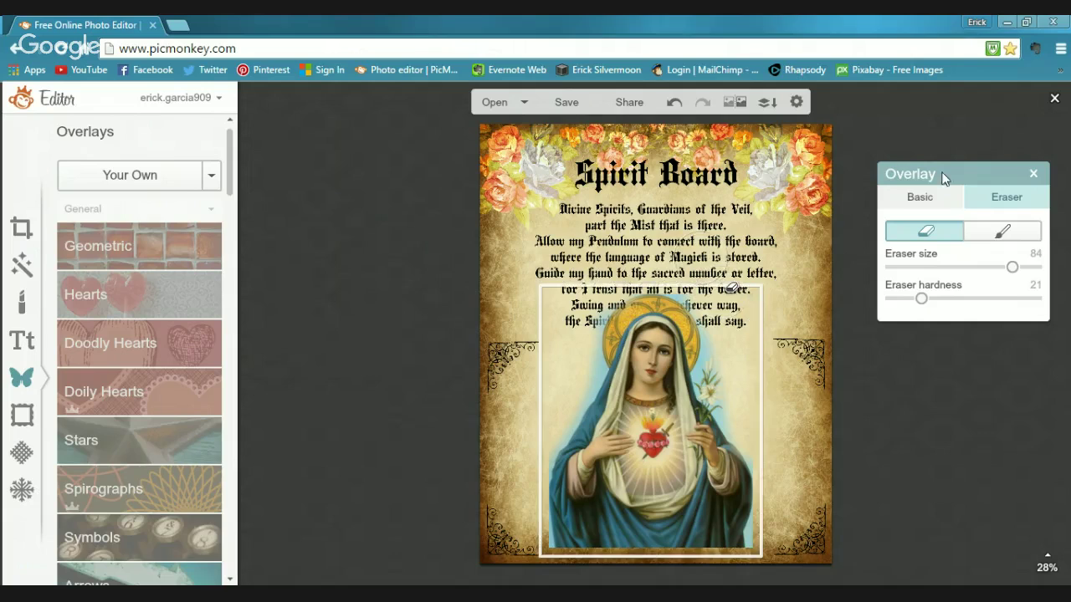
Try the Screen blend mode on the Mary image
{"action": "left_click", "coordinate": [920, 200]}
{"action": "left_click", "coordinate": [966, 351]}
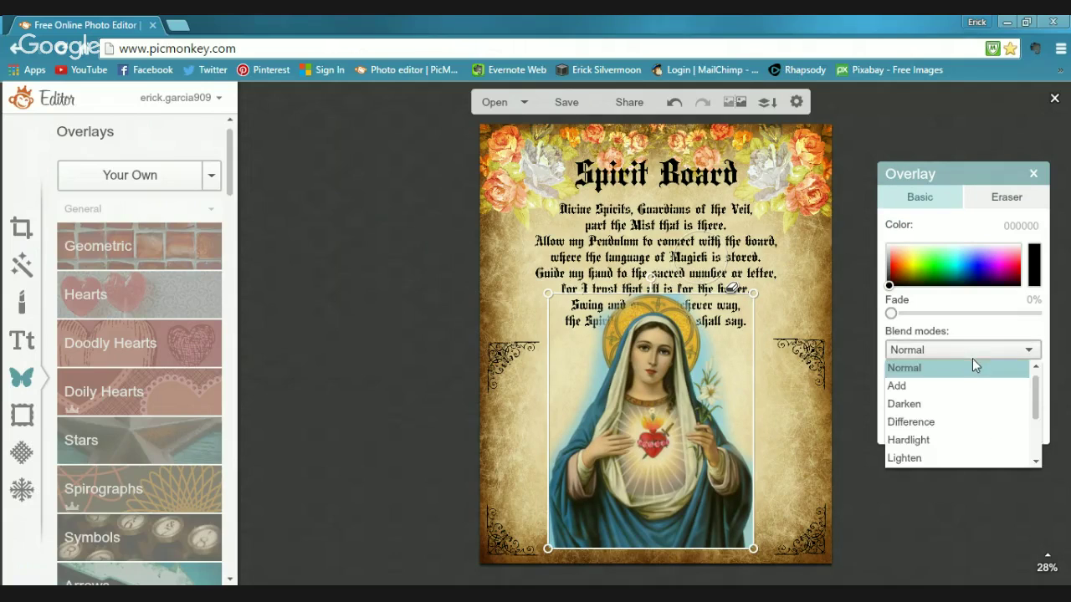
{"action": "scroll", "coordinate": [994, 452], "scroll_direction": "down", "scroll_amount": 1}
{"action": "left_click", "coordinate": [956, 477]}
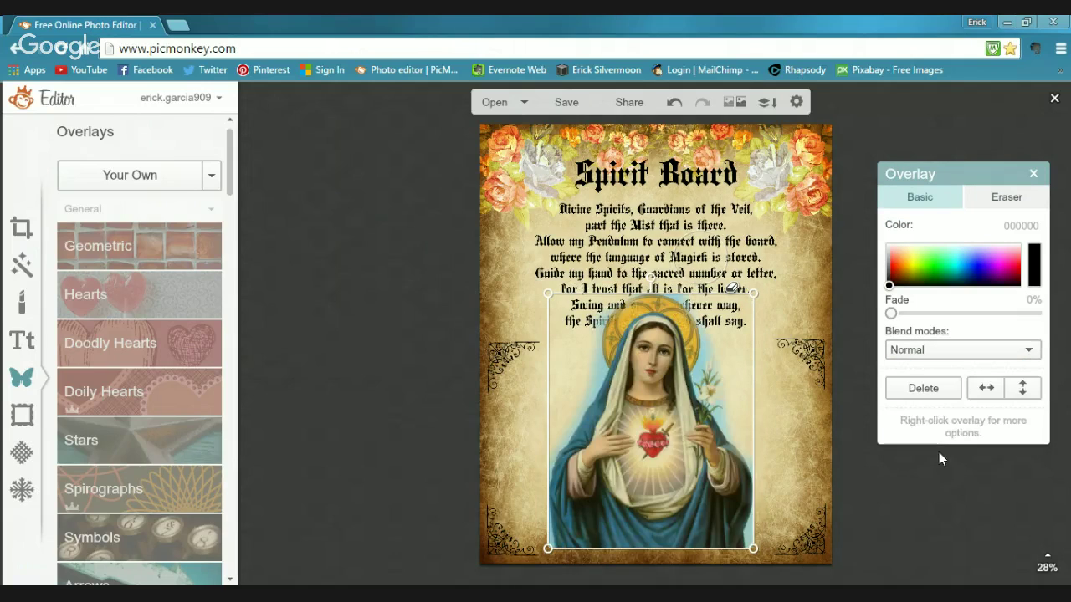
{"action": "left_click", "coordinate": [987, 352]}
{"action": "scroll", "coordinate": [995, 424], "scroll_direction": "down", "scroll_amount": 2}
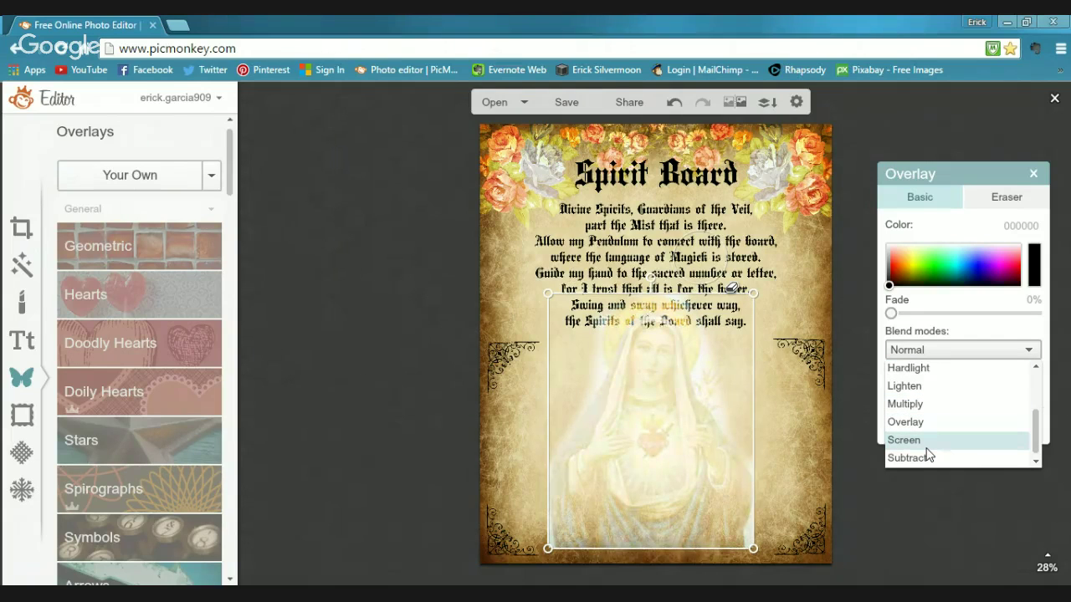
{"action": "left_click", "coordinate": [812, 428]}
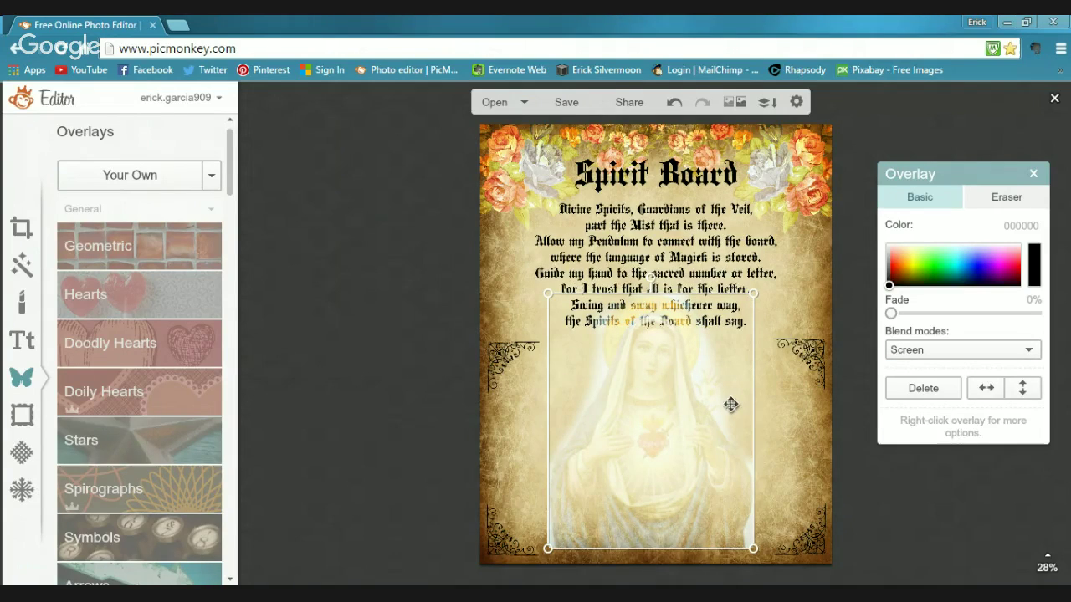
Change the Mary image's blend mode to Overlay and shift it slightly down and to the right
{"action": "left_click", "coordinate": [987, 350]}
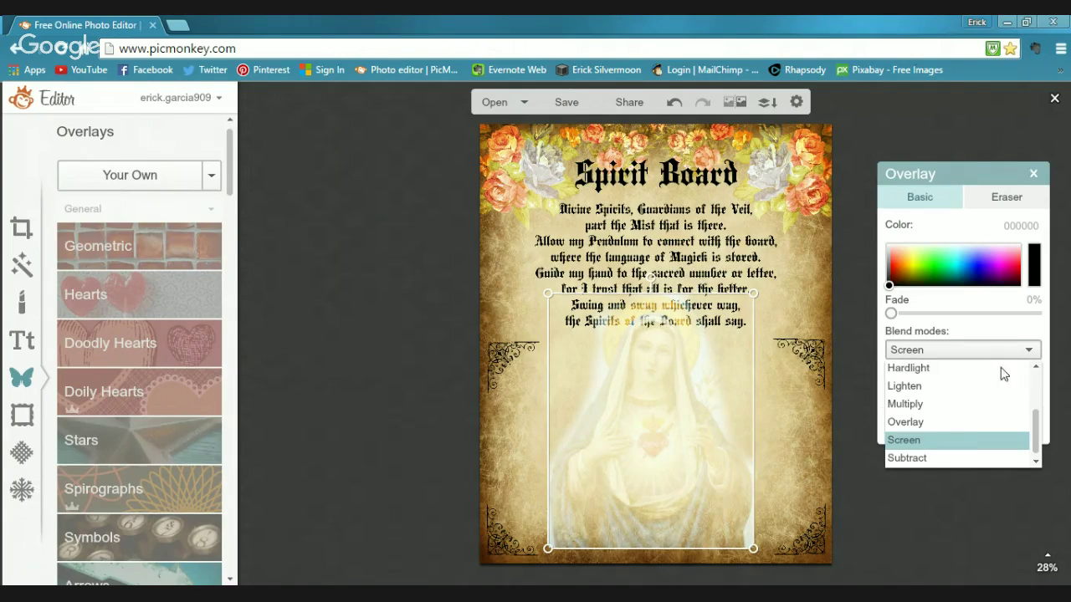
{"action": "left_click", "coordinate": [922, 424]}
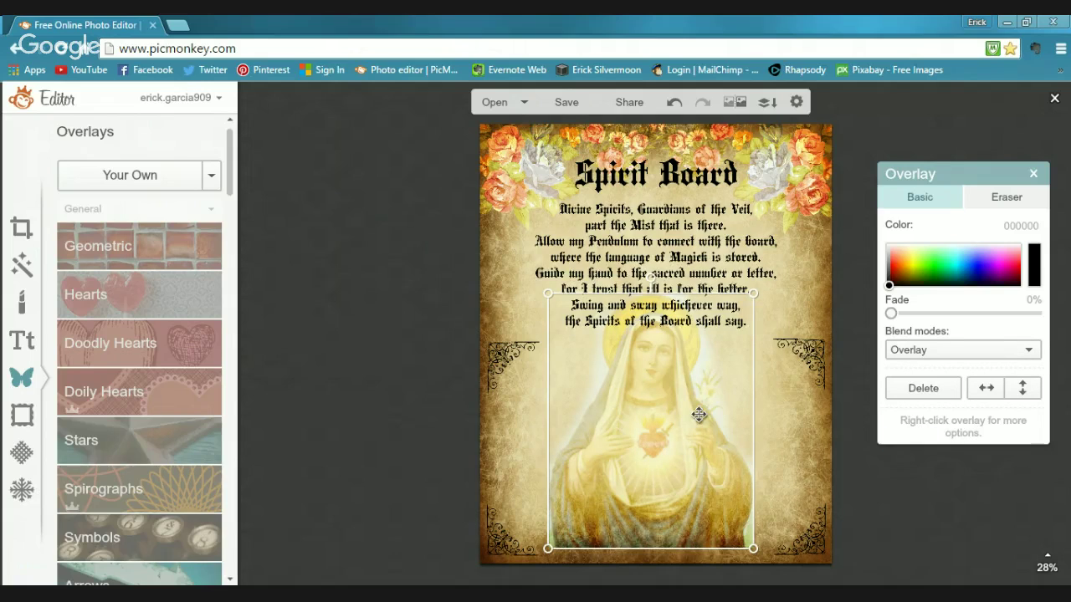
{"action": "mouse_move", "coordinate": [698, 419]}
{"action": "left_mouse_down"}
{"action": "mouse_move", "coordinate": [700, 439]}
{"action": "mouse_move", "coordinate": [714, 440]}
{"action": "mouse_move", "coordinate": [712, 425]}
{"action": "left_mouse_up"}
Change the Mary image's blend mode to Multiply and enlarge it up over the verse's last lines
{"action": "left_click", "coordinate": [1008, 351]}
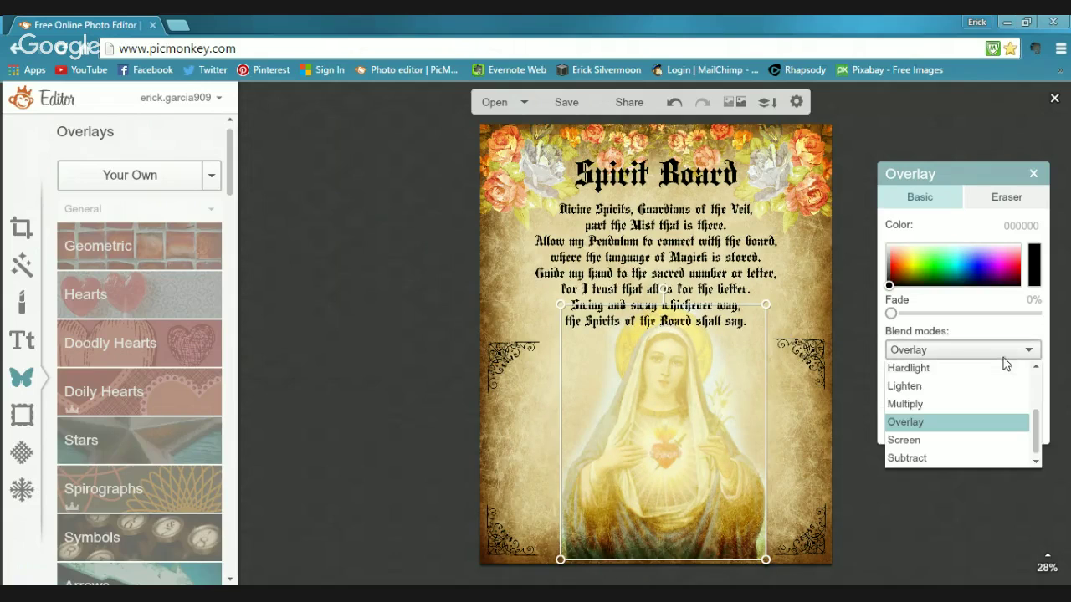
{"action": "left_click", "coordinate": [918, 409]}
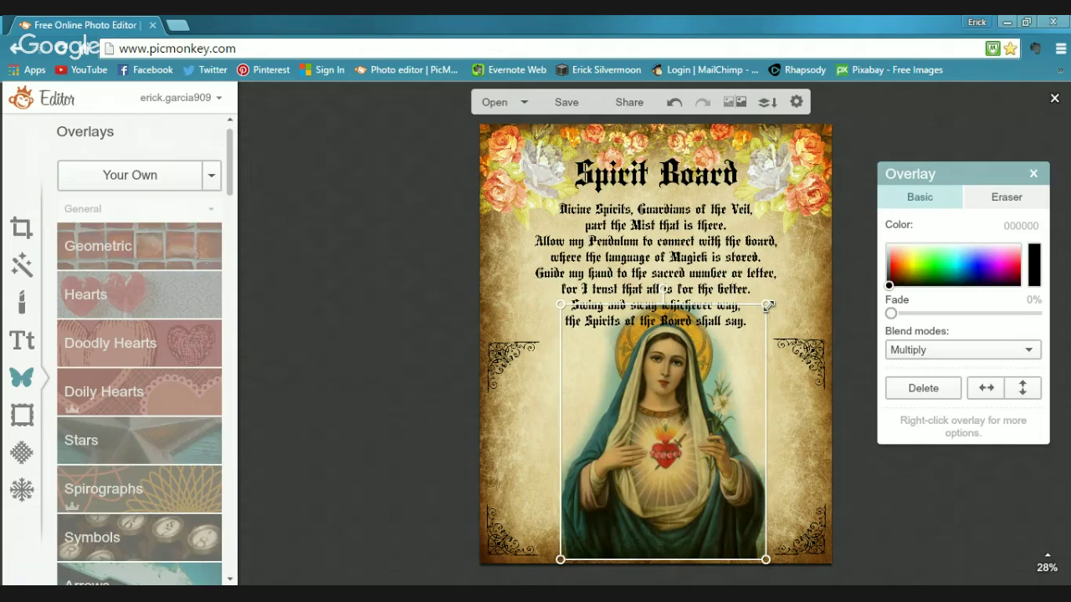
{"action": "left_click_drag", "start_coordinate": [768, 306], "coordinate": [786, 244]}
{"action": "left_click", "coordinate": [527, 440]}
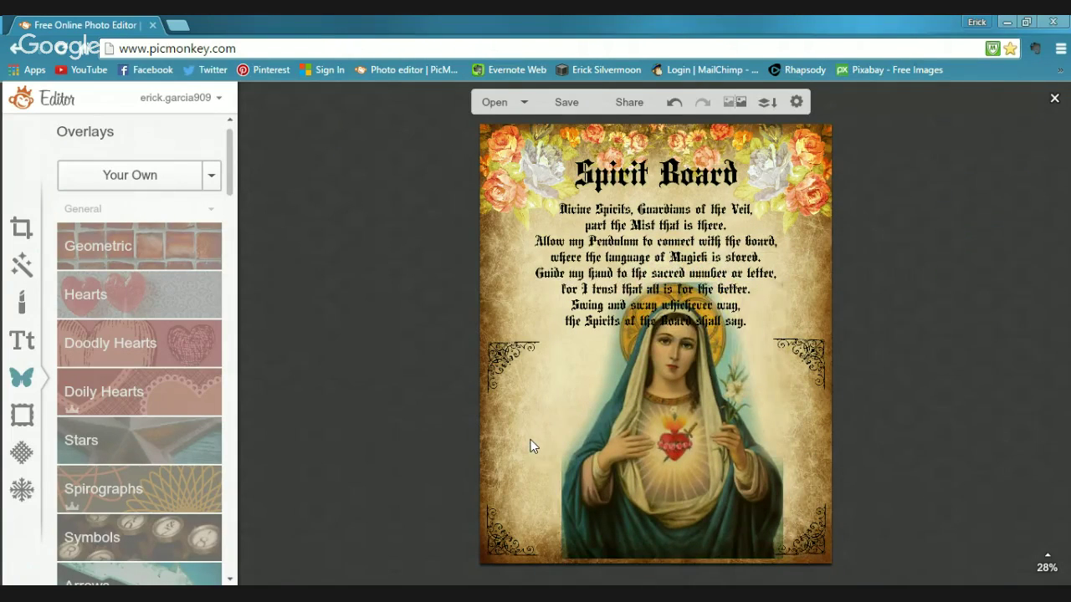
Recentre the Mary image at the page's bottom edge and delete it from the page
{"action": "left_click", "coordinate": [612, 439]}
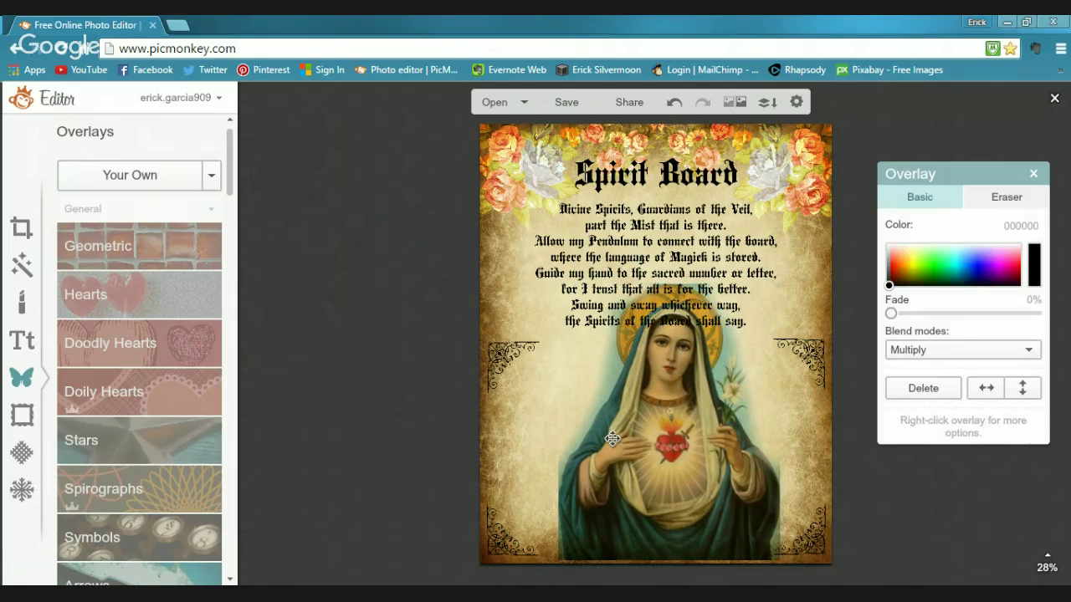
{"action": "left_click_drag", "start_coordinate": [611, 439], "coordinate": [642, 441]}
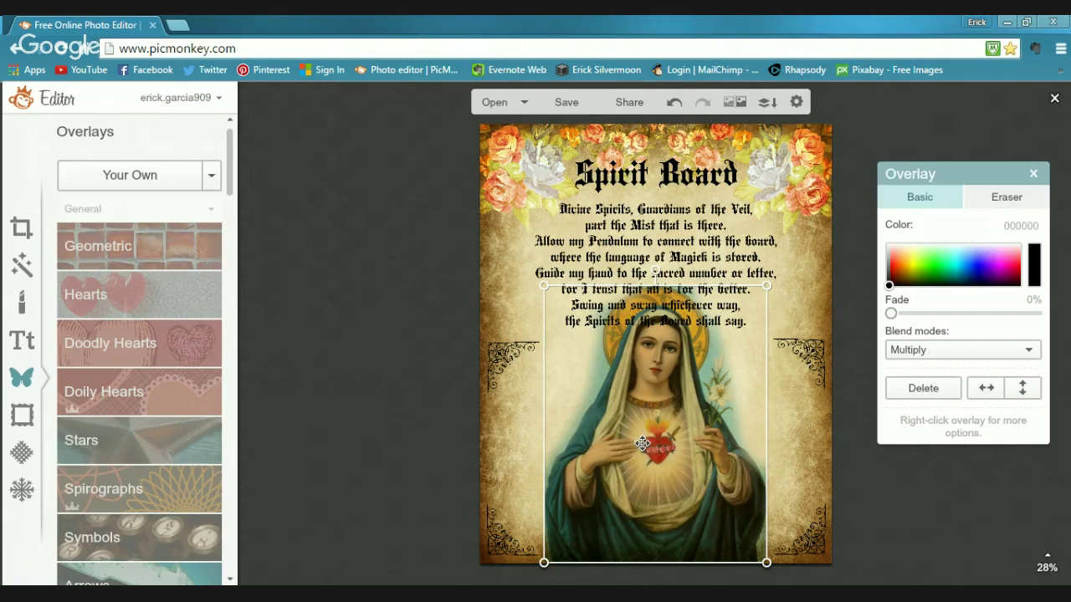
{"action": "left_click", "coordinate": [895, 393]}
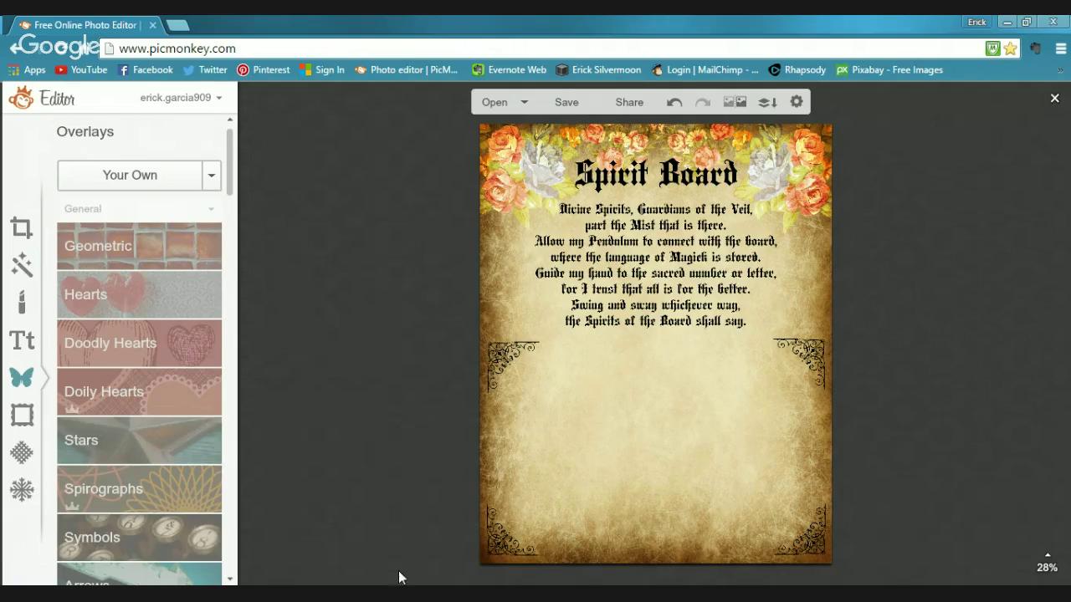